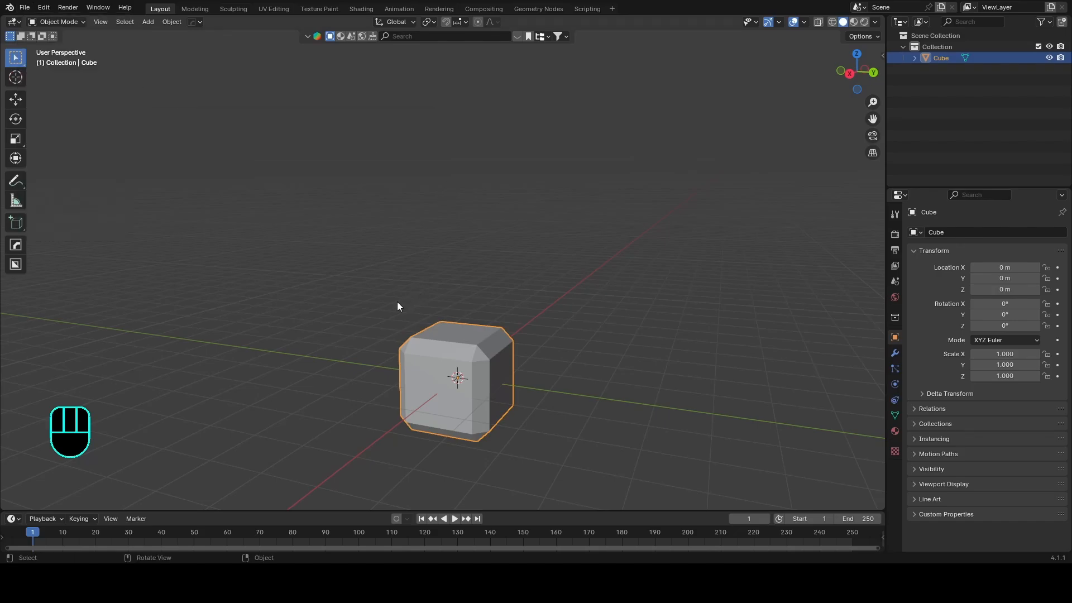
Step: Open a recent .blend file, discarding the unsaved changes of the current scene
{"action": "middle_click_drag", "start_coordinate": [397, 307], "coordinate": [556, 339]}
{"action": "key", "text": "ctrl+s"}
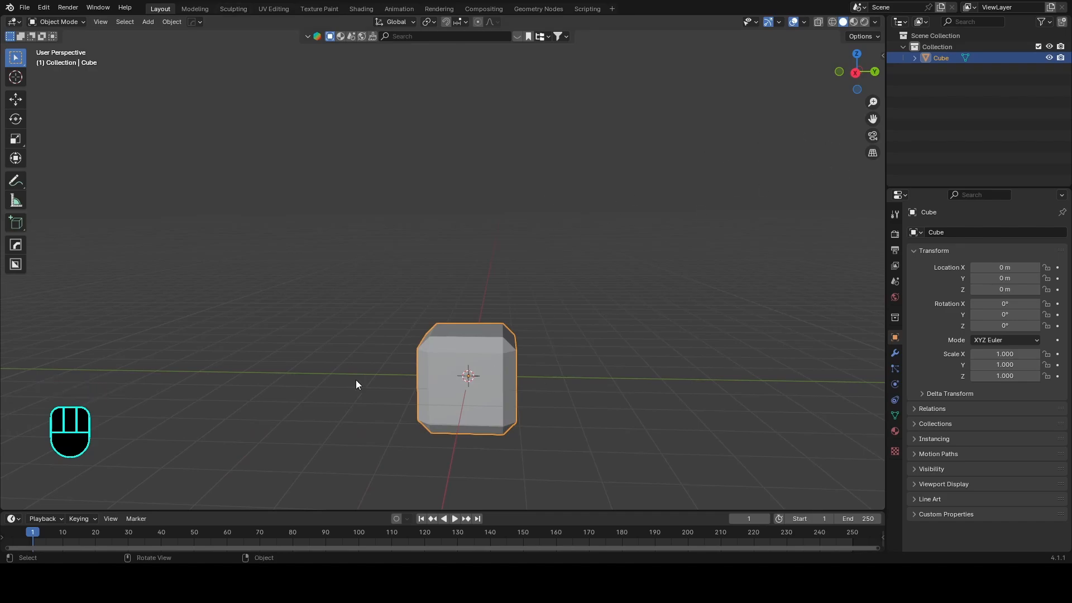
{"action": "left_click", "coordinate": [24, 7]}
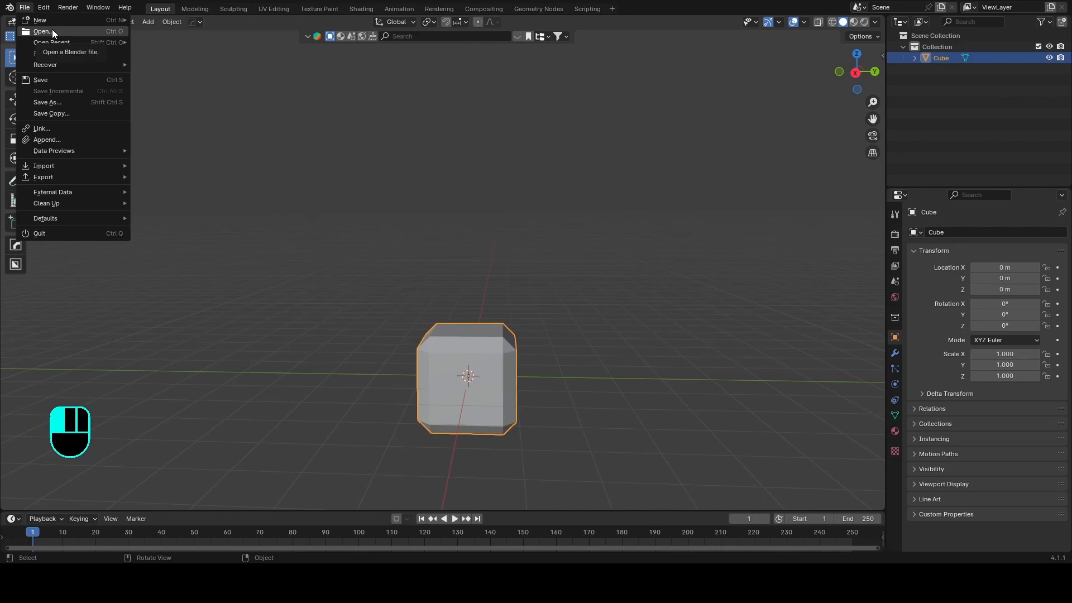
{"action": "mouse_move", "coordinate": [59, 44]}
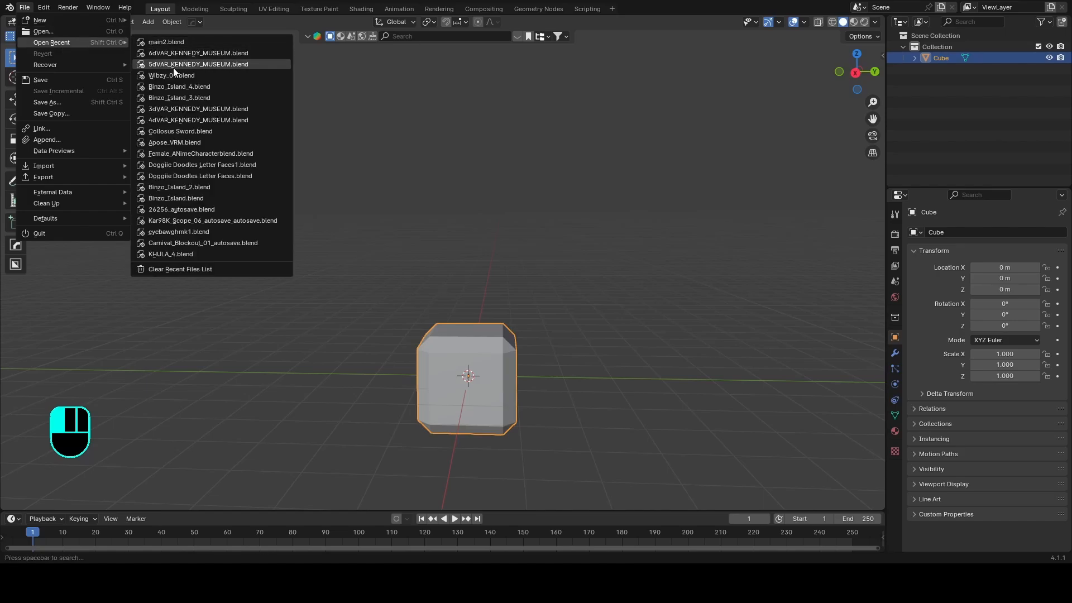
{"action": "left_click", "coordinate": [82, 31]}
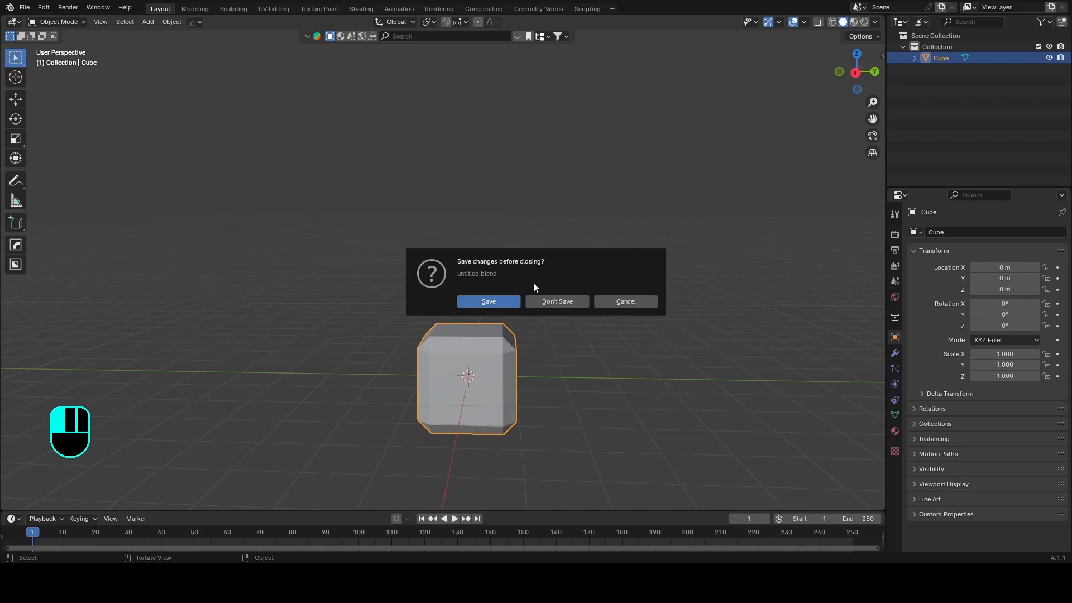
{"action": "left_click", "coordinate": [558, 302]}
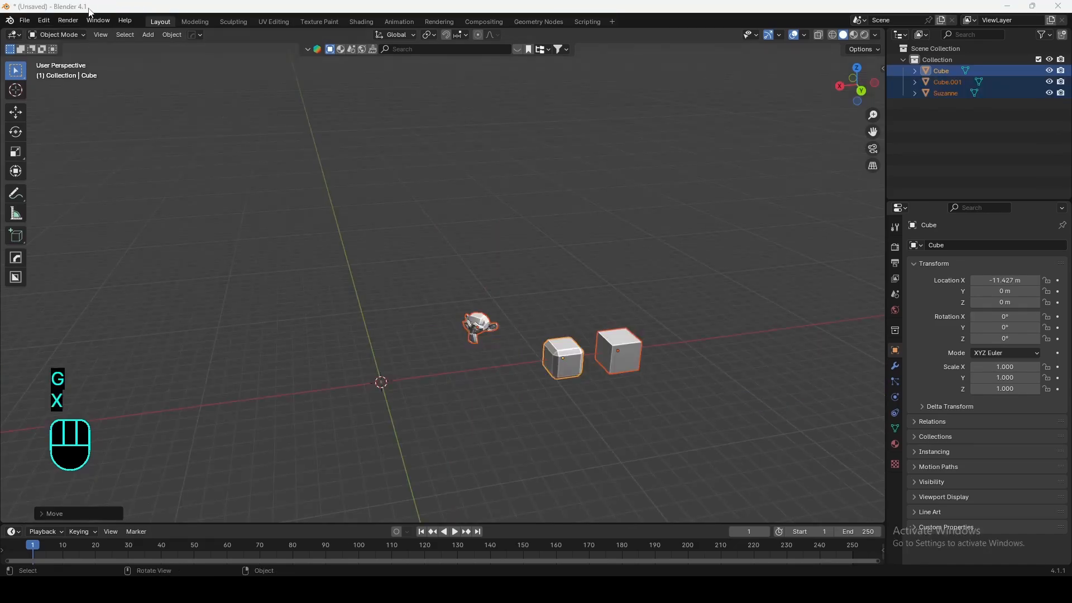
Step: Import Tutorial.fbx from the Downloads folder as an FBX file
{"action": "left_click", "coordinate": [30, 21]}
{"action": "left_click", "coordinate": [29, 20]}
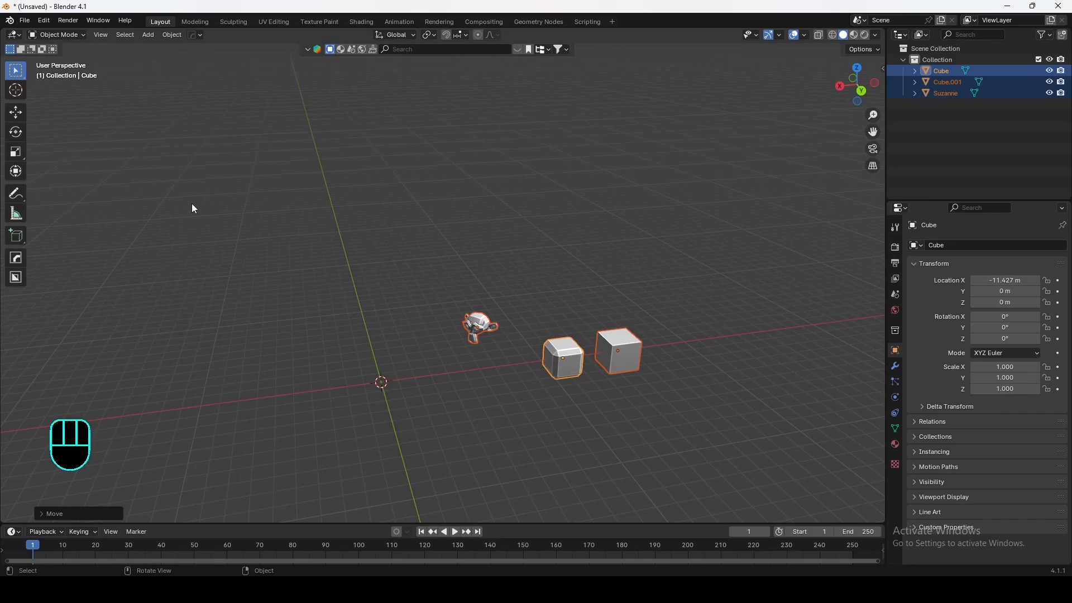
{"action": "left_click", "coordinate": [25, 20]}
{"action": "mouse_move", "coordinate": [46, 182]}
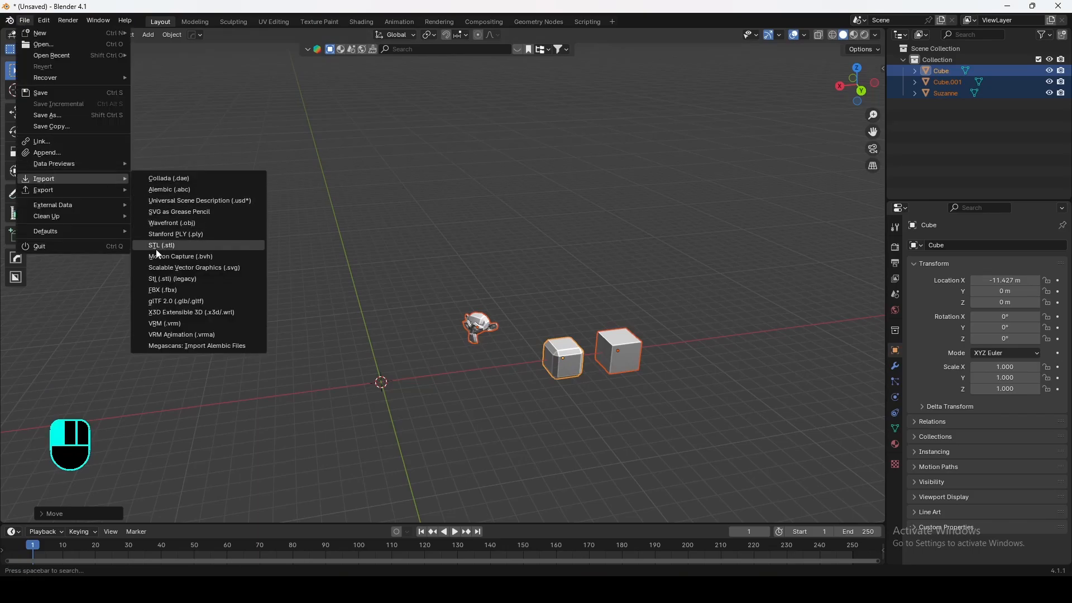
{"action": "left_click", "coordinate": [170, 290]}
{"action": "scroll", "coordinate": [441, 352], "scroll_direction": "down", "scroll_amount": 2}
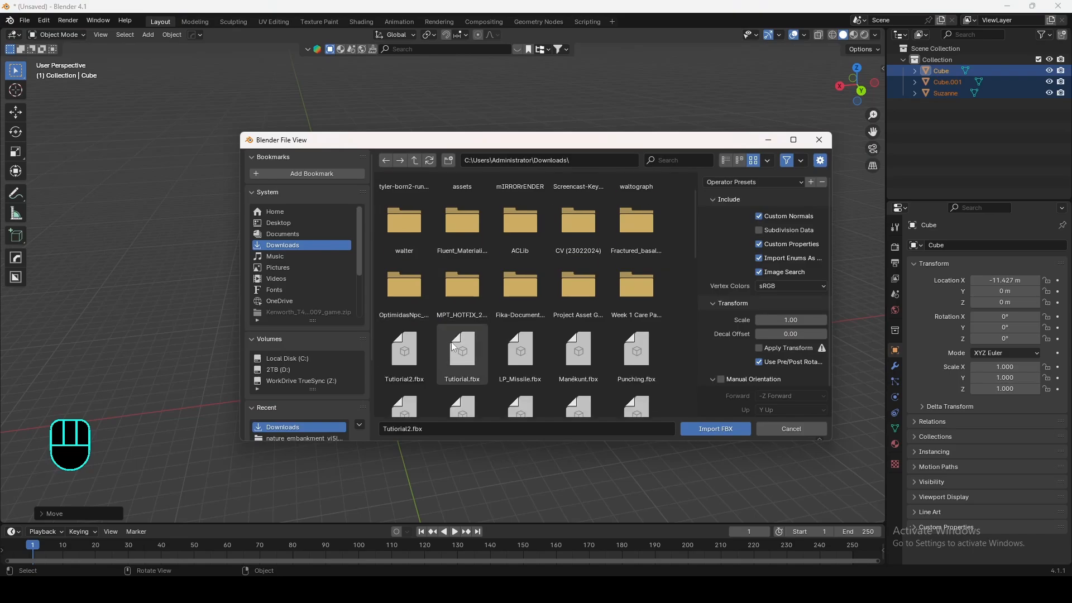
{"action": "left_click", "coordinate": [451, 342]}
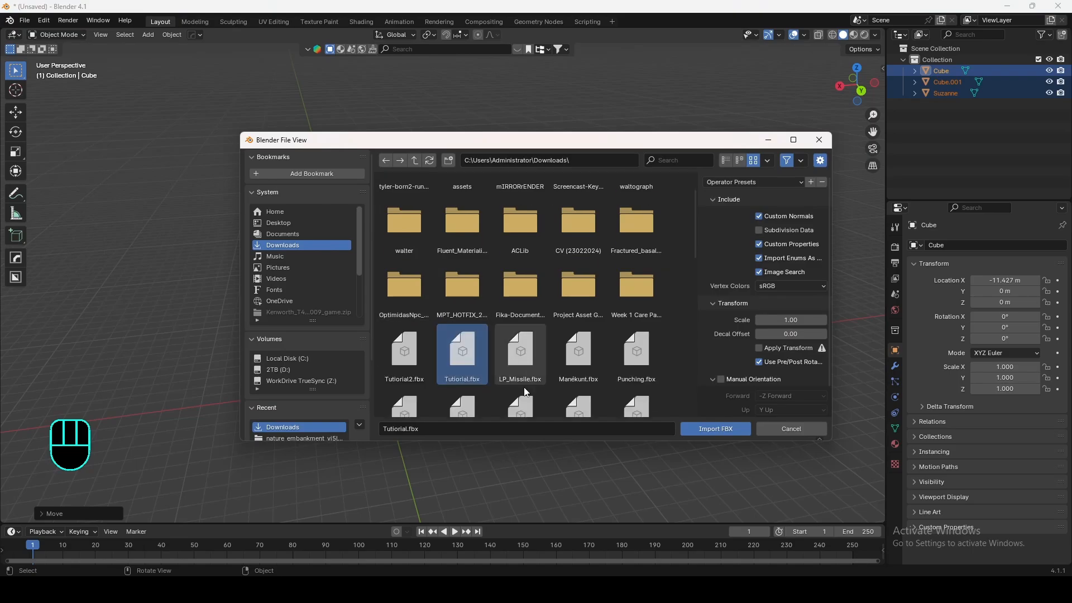
{"action": "left_click", "coordinate": [717, 428]}
Step: Move the imported cube along the X axis to about -7 m
{"action": "key", "text": "g"}
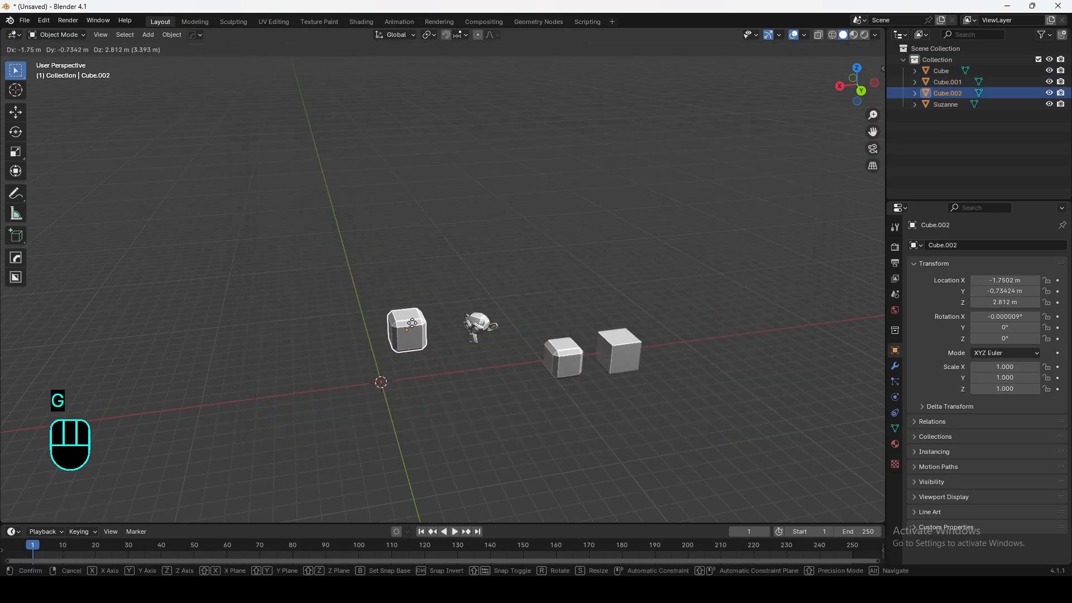
{"action": "key", "text": "x"}
{"action": "left_click", "coordinate": [502, 422]}
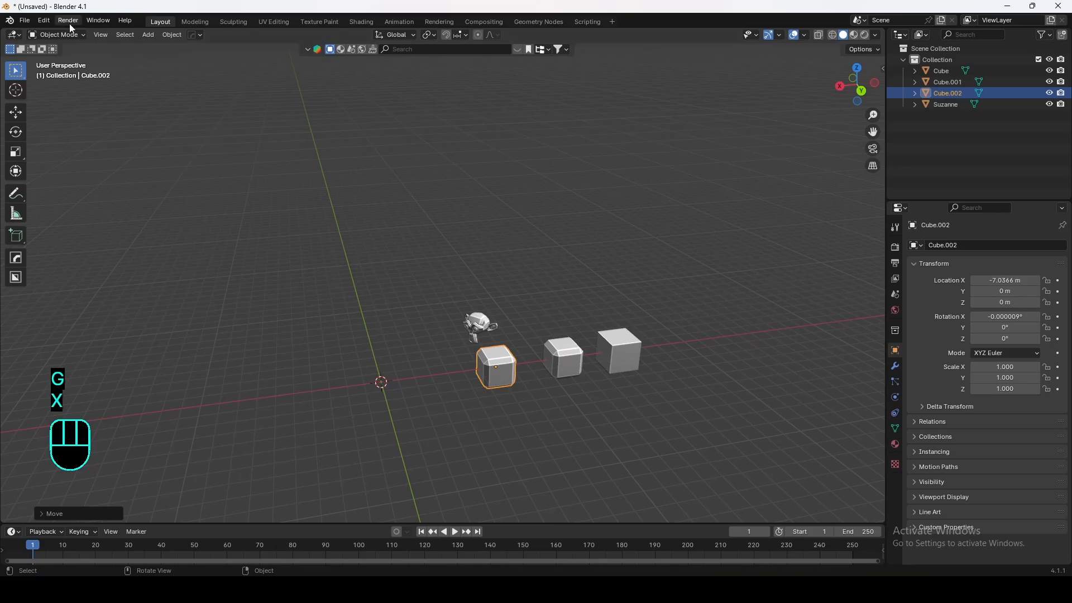
Step: Export the scene as FBX, overwriting Tutorial2.fbx in the Downloads folder
{"action": "left_click", "coordinate": [30, 21]}
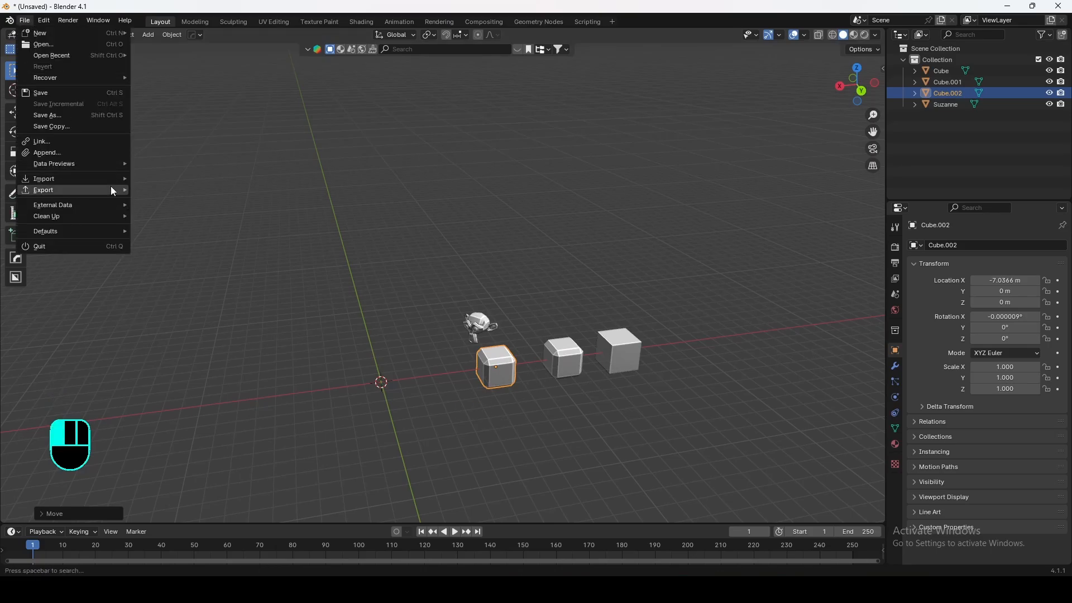
{"action": "mouse_move", "coordinate": [112, 191]}
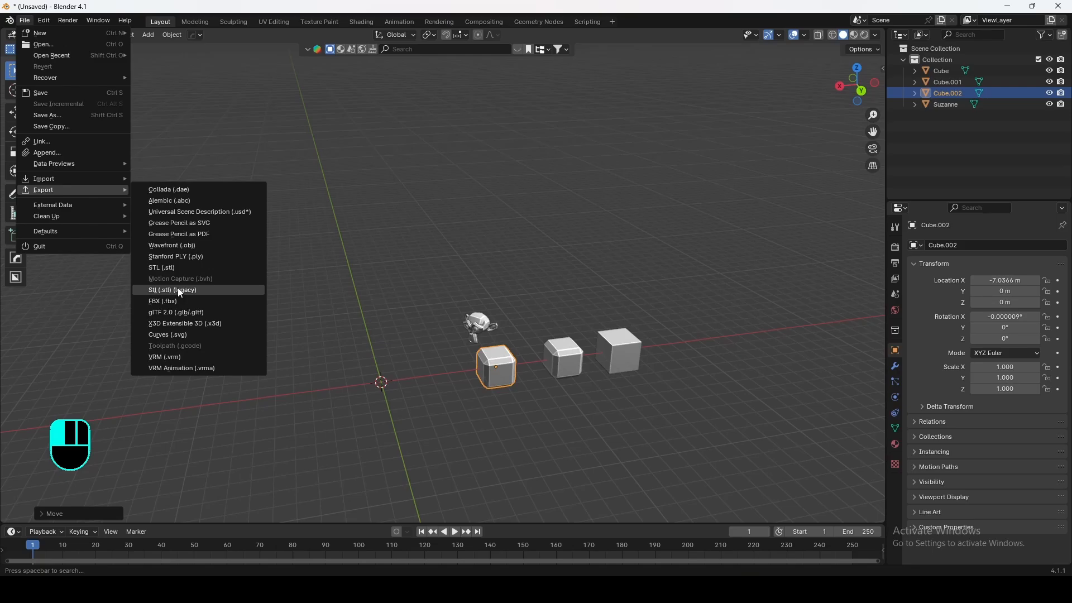
{"action": "left_click", "coordinate": [168, 301]}
{"action": "left_click", "coordinate": [404, 391]}
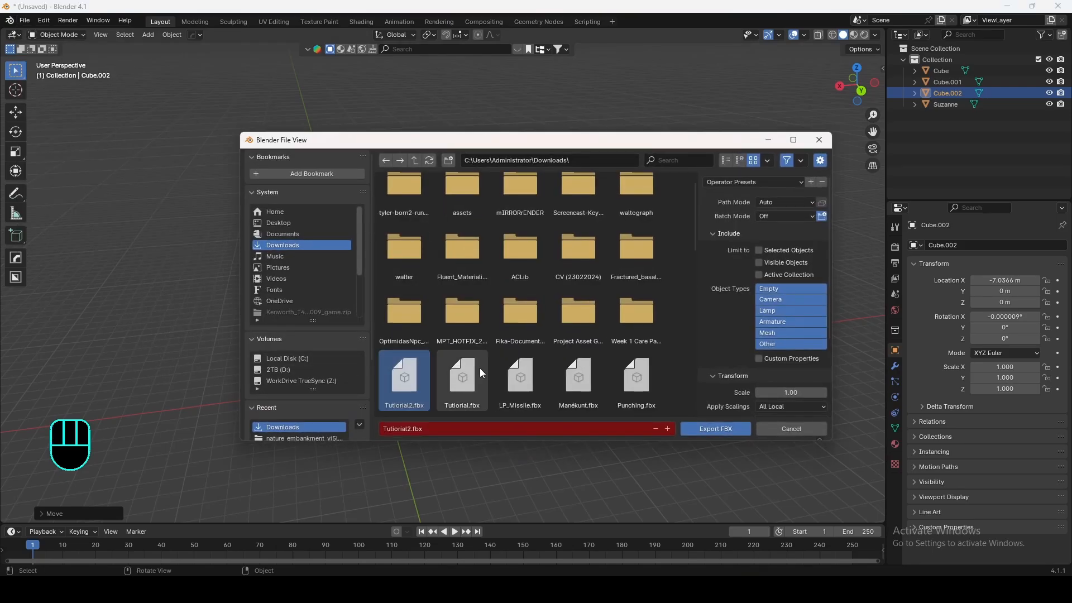
{"action": "left_click", "coordinate": [716, 428]}
Step: Deselect everything and import Tutorial2.fbx from the Downloads folder as an FBX file
{"action": "left_click", "coordinate": [370, 290]}
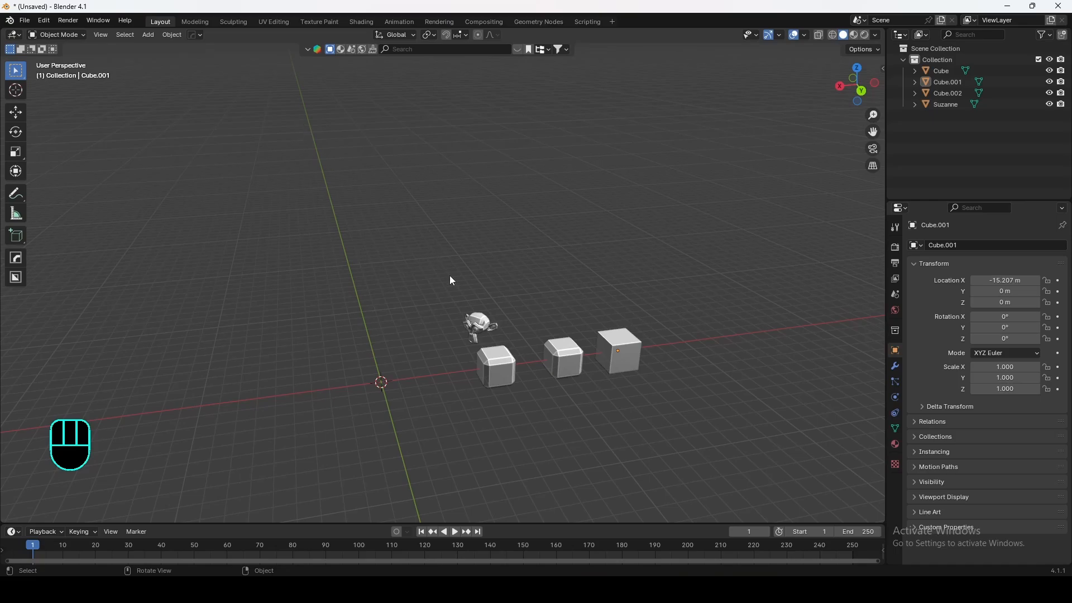
{"action": "left_click", "coordinate": [25, 20]}
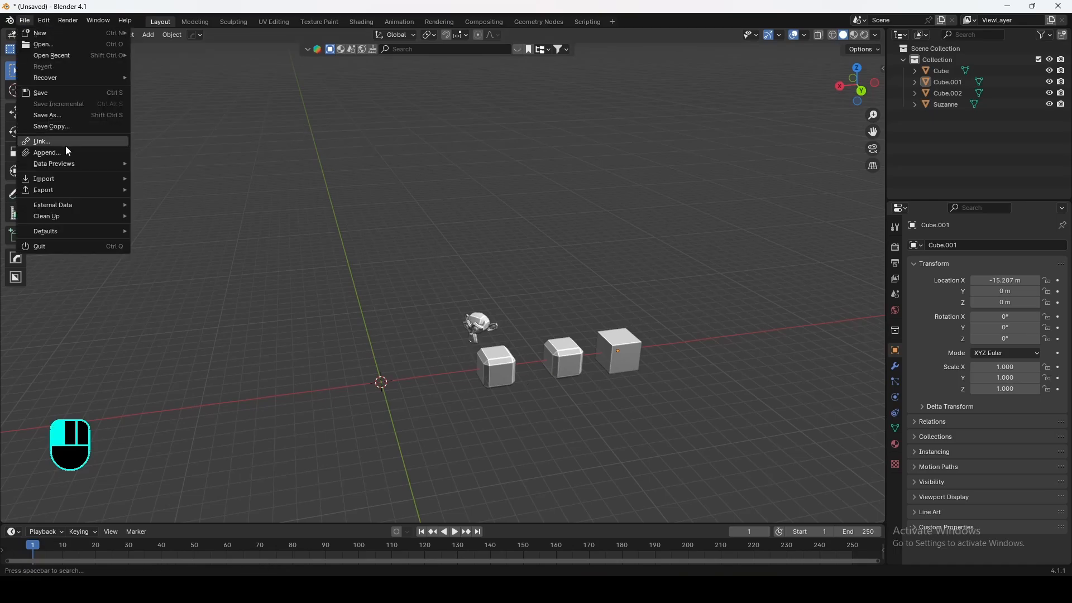
{"action": "mouse_move", "coordinate": [62, 180]}
{"action": "left_click", "coordinate": [170, 290]}
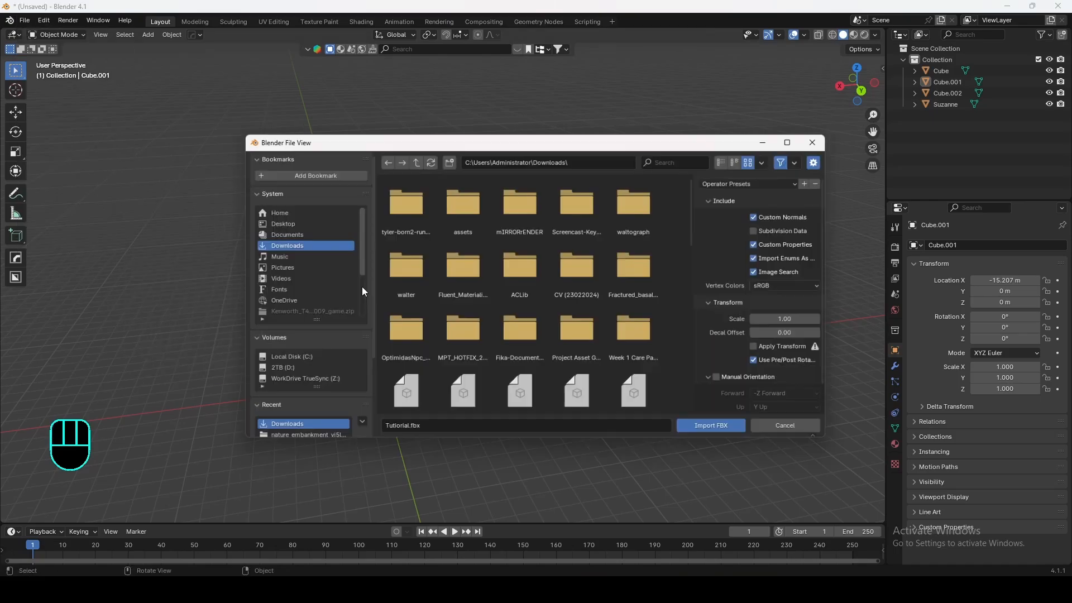
{"action": "left_click", "coordinate": [405, 393]}
{"action": "left_click", "coordinate": [721, 430]}
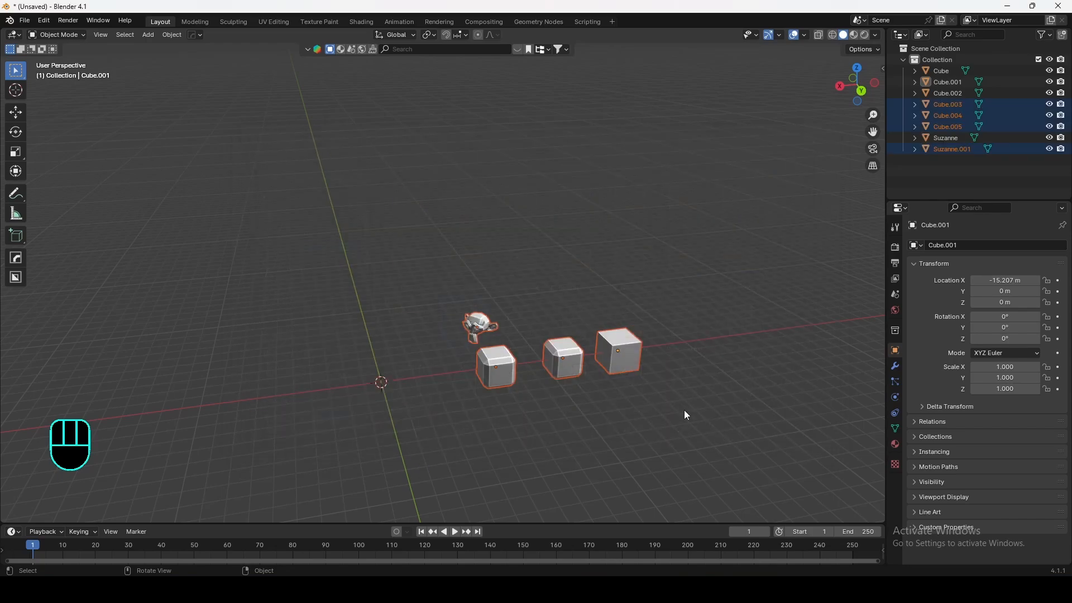
Step: Move the newly imported objects upward along the Z axis above the originals
{"action": "key", "text": "f"}
{"action": "key", "text": "g"}
{"action": "key", "text": "z"}
{"action": "left_click", "coordinate": [533, 274]}
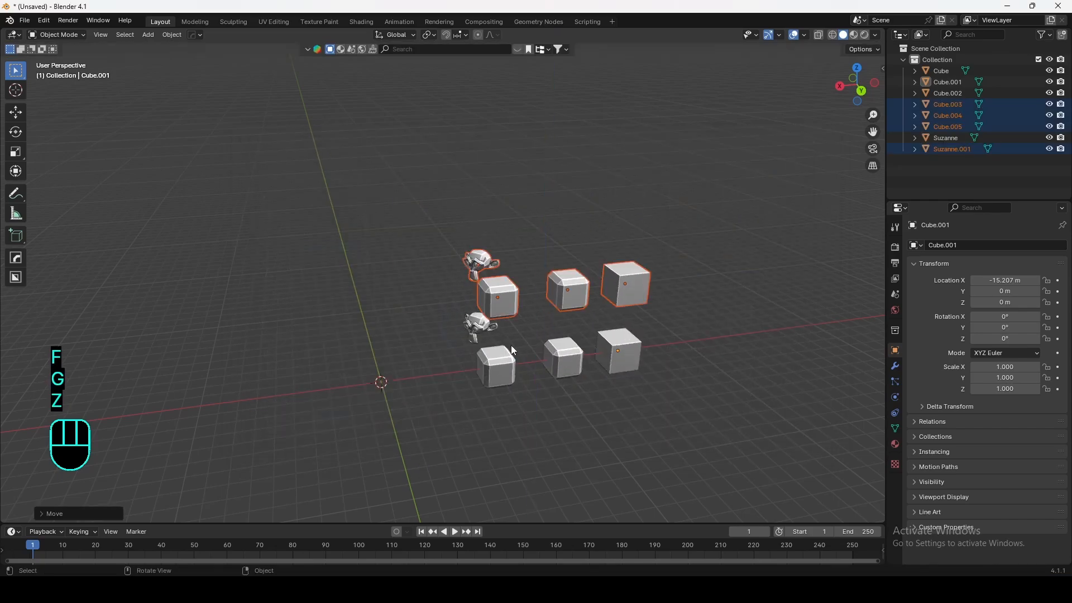
Step: Orbit and pan the view around the two rows of objects
{"action": "middle_click_drag", "start_coordinate": [414, 290], "coordinate": [549, 293]}
{"action": "left_click_drag", "start_coordinate": [263, 186], "coordinate": [729, 363]}
{"action": "middle_click_drag", "start_coordinate": [730, 363], "coordinate": [680, 373]}
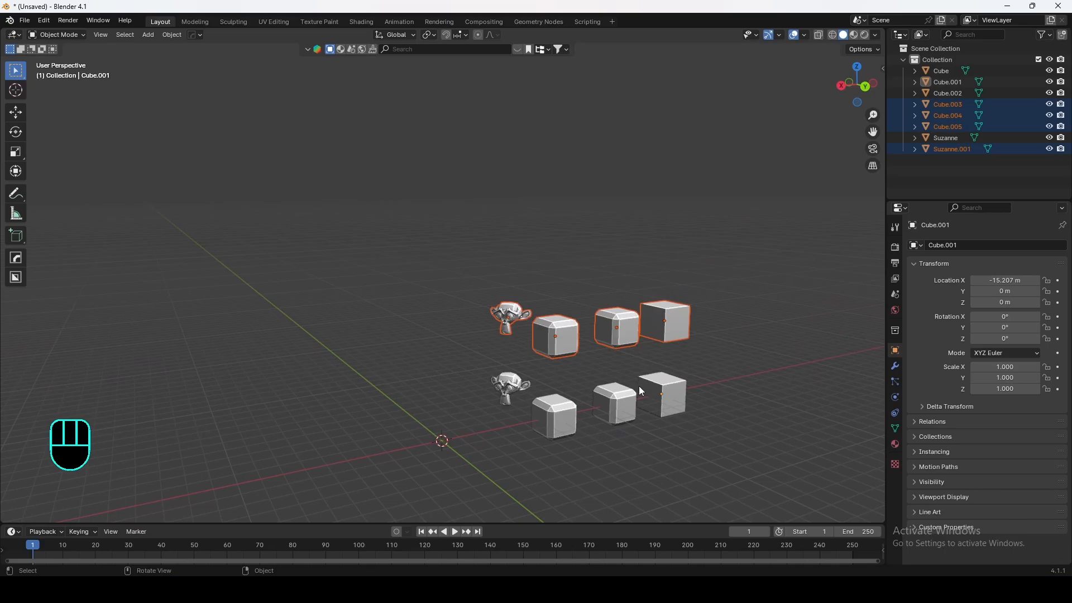
{"action": "middle_click_drag", "start_coordinate": [615, 320], "coordinate": [451, 321], "text": "shift"}
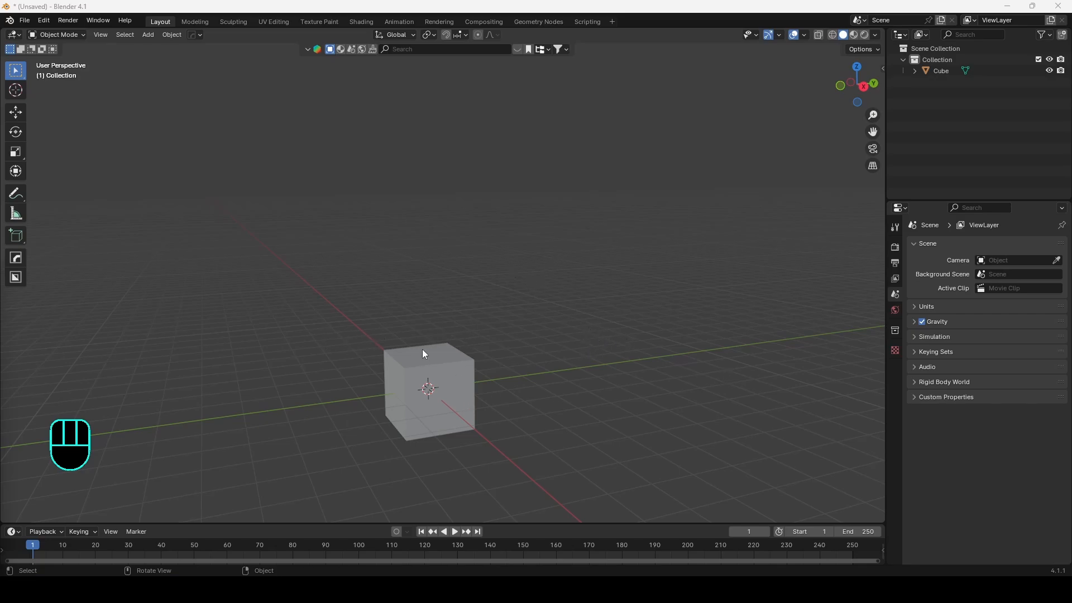
Step: Orbit the viewport around the default cube in the new scene
{"action": "middle_click_drag", "start_coordinate": [425, 332], "coordinate": [442, 291], "text": "shift"}
{"action": "middle_click_drag", "start_coordinate": [578, 276], "coordinate": [564, 380]}
{"action": "middle_click_drag", "start_coordinate": [317, 316], "coordinate": [493, 295]}
{"action": "middle_click_drag", "start_coordinate": [504, 248], "coordinate": [507, 290], "text": "shift"}
{"action": "middle_click_drag", "start_coordinate": [269, 251], "coordinate": [427, 270], "text": "shift"}
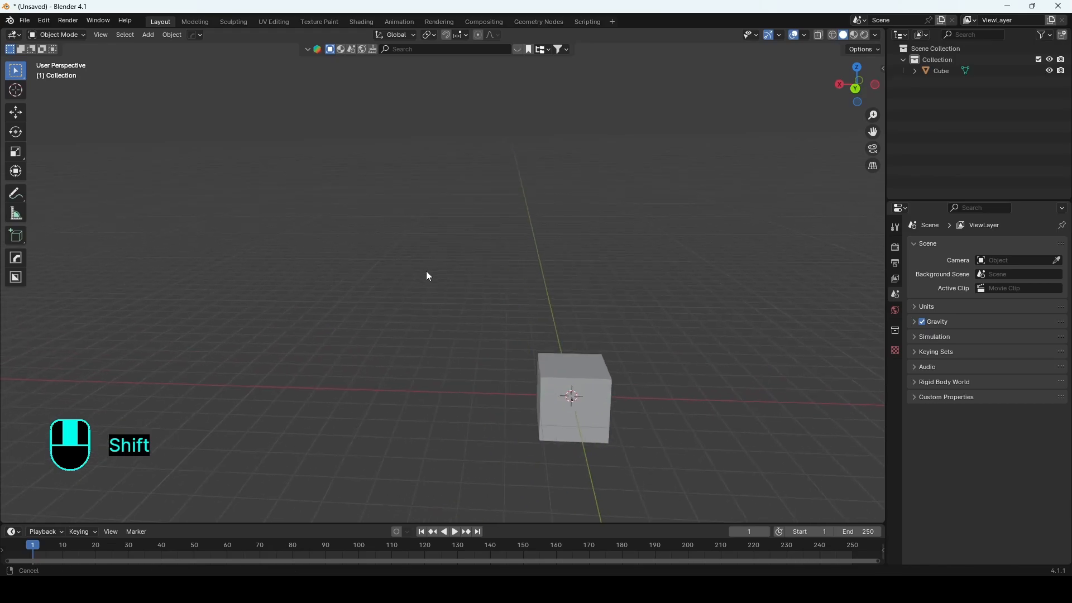
Step: Pan the viewport around the cube in different directions
{"action": "middle_click_drag", "start_coordinate": [678, 374], "coordinate": [505, 265], "text": "shift"}
{"action": "middle_click_drag", "start_coordinate": [382, 182], "coordinate": [388, 287], "text": "shift"}
{"action": "middle_click_drag", "start_coordinate": [654, 336], "coordinate": [461, 276], "text": "shift"}
{"action": "middle_click_drag", "start_coordinate": [119, 258], "coordinate": [492, 289], "text": "shift"}
{"action": "middle_click_drag", "start_coordinate": [316, 256], "coordinate": [414, 272], "text": "alt"}
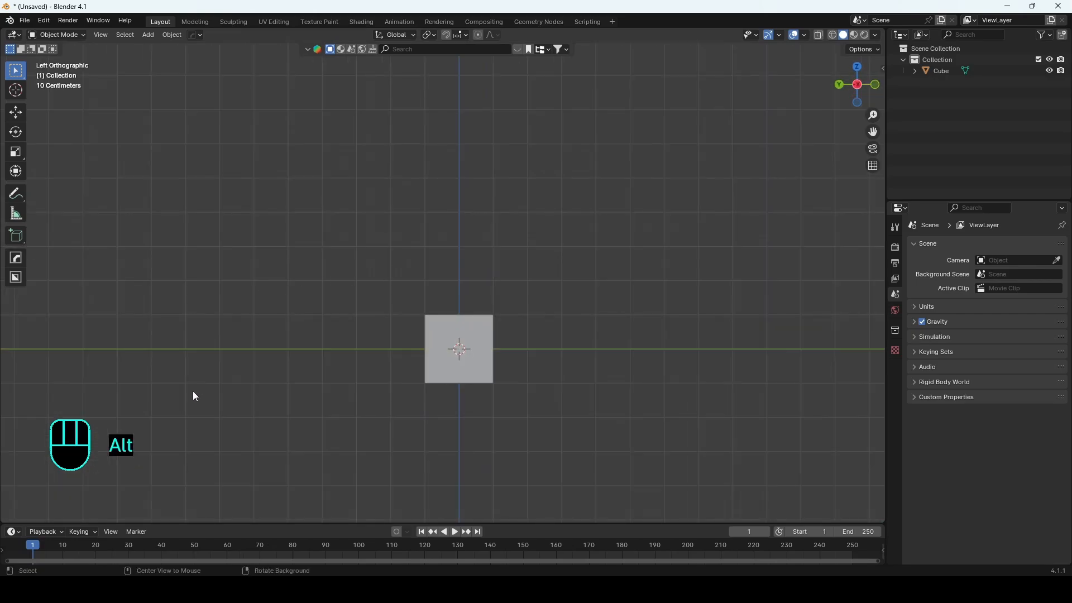
Step: Snap the view to left and right orthographic views, then return to perspective
{"action": "middle_click_drag", "start_coordinate": [193, 396], "coordinate": [516, 306], "text": "alt"}
{"action": "middle_click_drag", "start_coordinate": [475, 156], "coordinate": [479, 323], "text": "alt"}
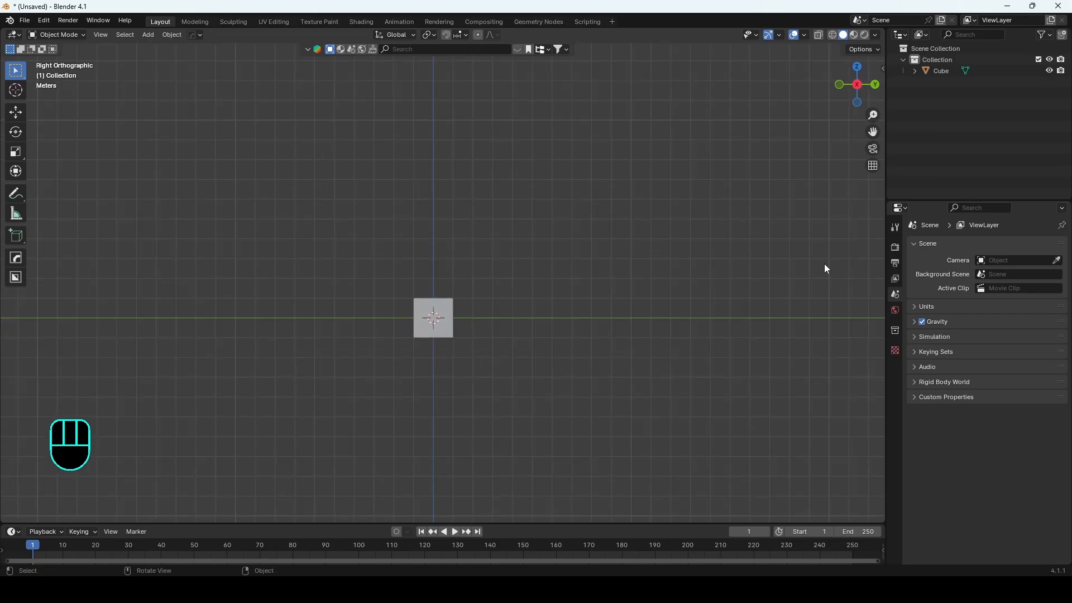
{"action": "middle_click_drag", "start_coordinate": [357, 296], "coordinate": [431, 268]}
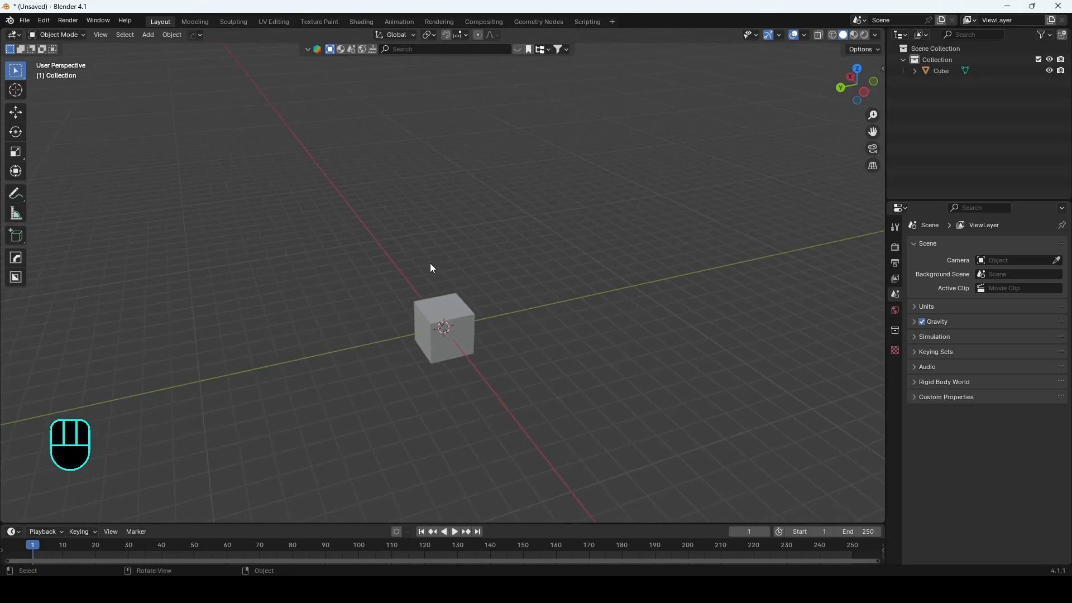
Step: Step through the preset front and right views and rotate the view in fixed increments
{"action": "key", "text": "KP_1"}
{"action": "key", "text": "KP_2"}
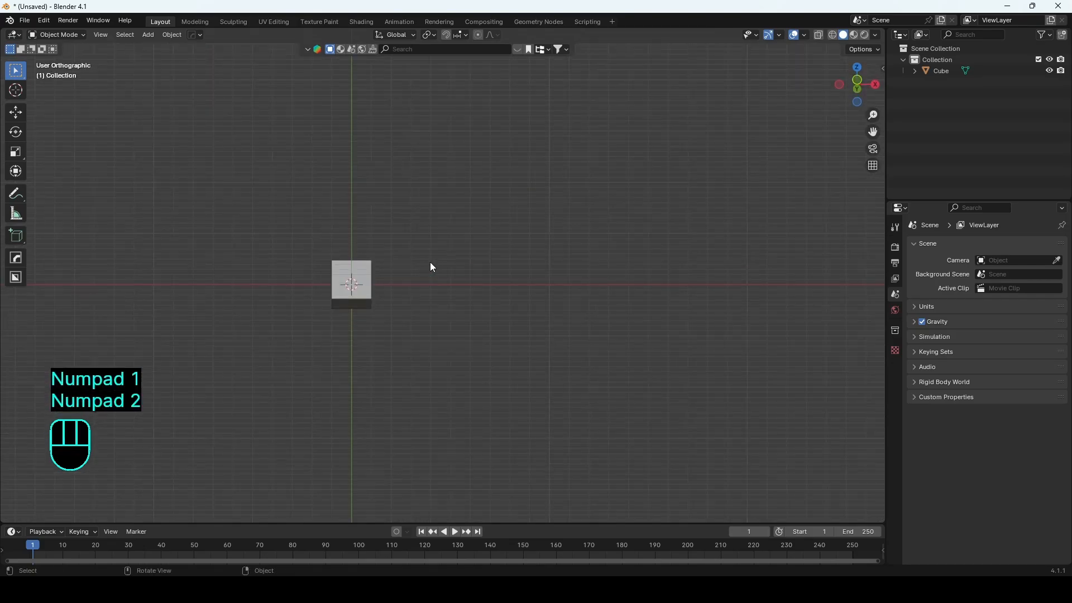
{"action": "key", "text": "KP_3"}
{"action": "key", "text": "KP_4"}
{"action": "key", "text": "KP_6"}
{"action": "key", "text": "KP_8"}
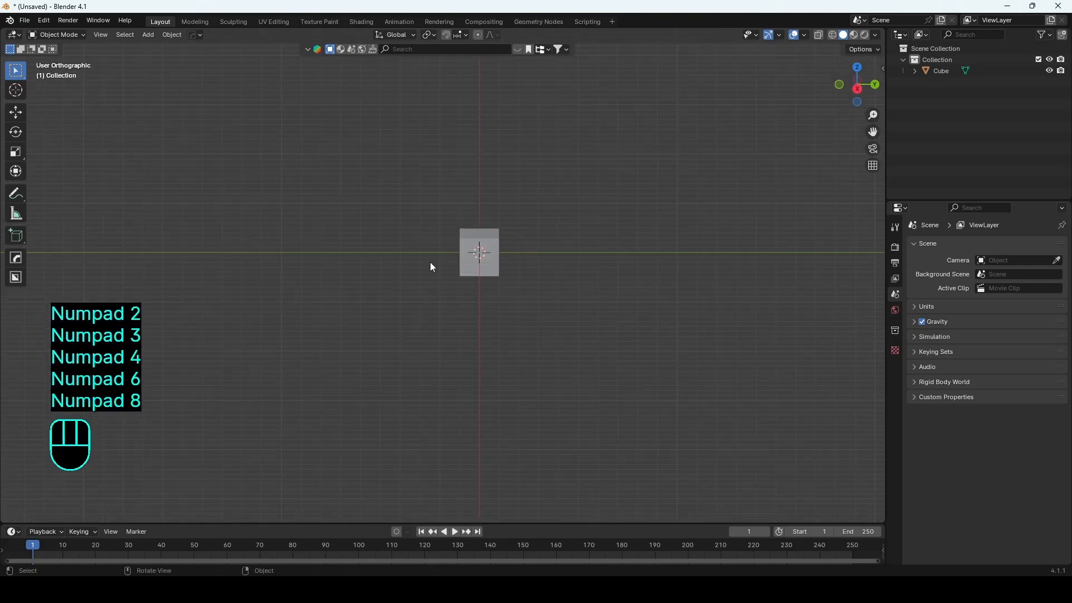
Step: Align the view to the right, front, back and top orthographic directions one after another
{"action": "middle_click_drag", "start_coordinate": [518, 195], "coordinate": [506, 303], "text": "shift"}
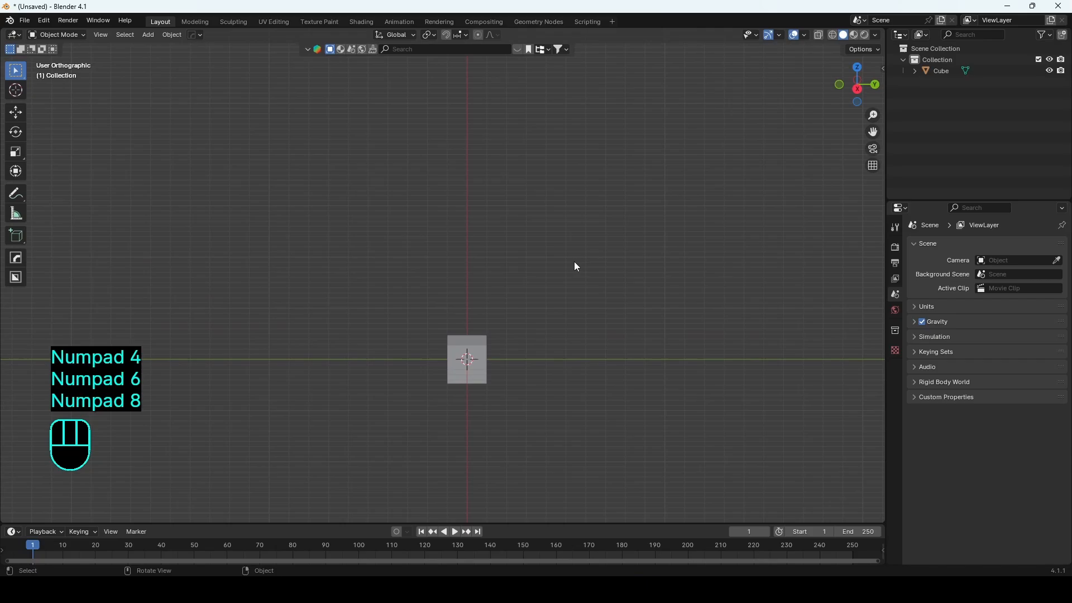
{"action": "left_click_drag", "start_coordinate": [857, 86], "coordinate": [874, 95]}
{"action": "left_click", "coordinate": [870, 83]}
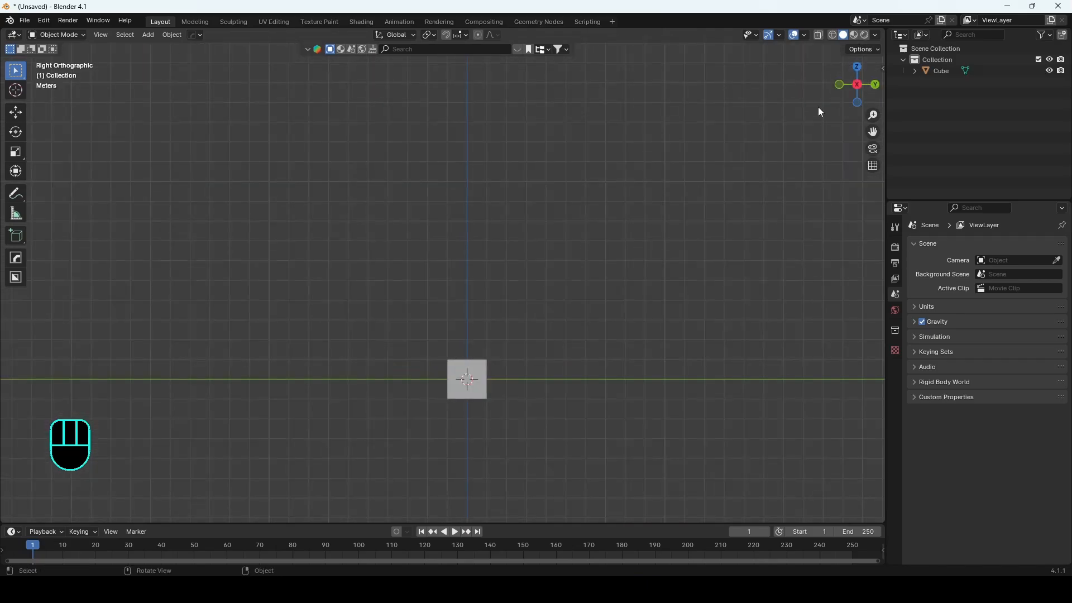
{"action": "middle_click_drag", "start_coordinate": [819, 107], "coordinate": [568, 245]}
{"action": "left_click", "coordinate": [846, 83]}
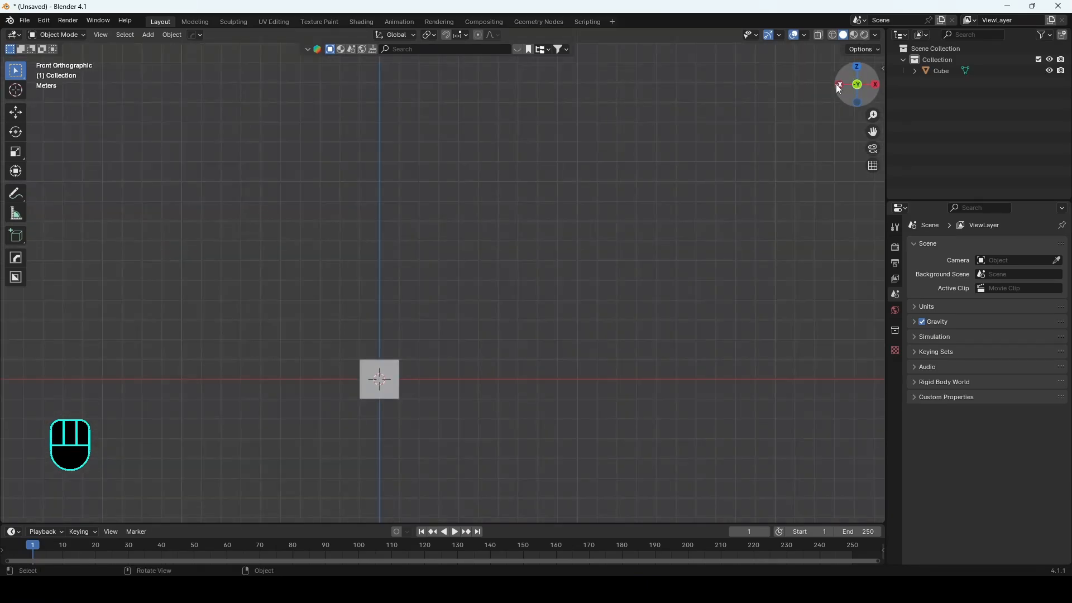
{"action": "left_click", "coordinate": [836, 85]}
{"action": "left_click", "coordinate": [860, 105]}
{"action": "left_click", "coordinate": [856, 101]}
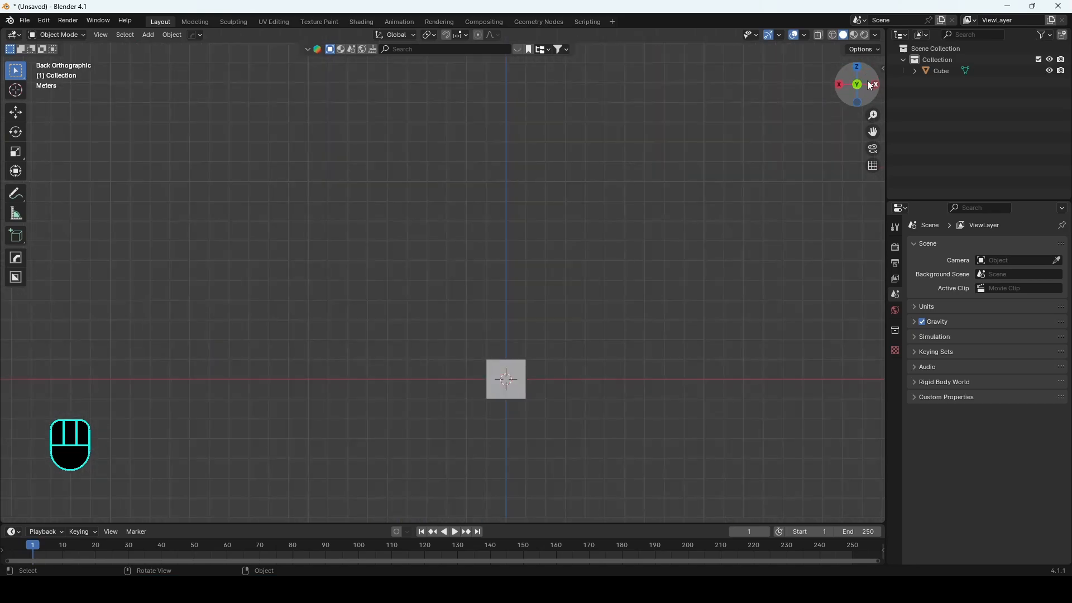
{"action": "left_click", "coordinate": [856, 67]}
{"action": "mouse_move", "coordinate": [854, 80]}
{"action": "left_mouse_down"}
{"action": "mouse_move", "coordinate": [790, 77]}
{"action": "mouse_move", "coordinate": [879, 33]}
{"action": "mouse_move", "coordinate": [826, 61]}
{"action": "mouse_move", "coordinate": [853, 85]}
{"action": "left_mouse_up"}
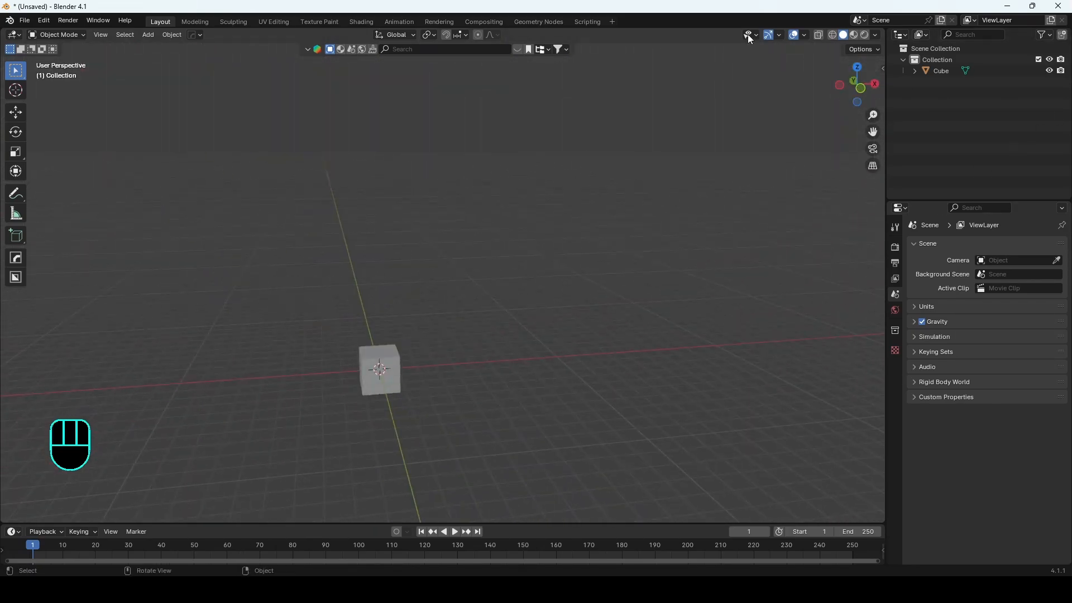
Step: Select the cube and orbit the view around it
{"action": "middle_click_drag", "start_coordinate": [405, 378], "coordinate": [643, 257], "text": "shift"}
{"action": "left_click", "coordinate": [464, 340]}
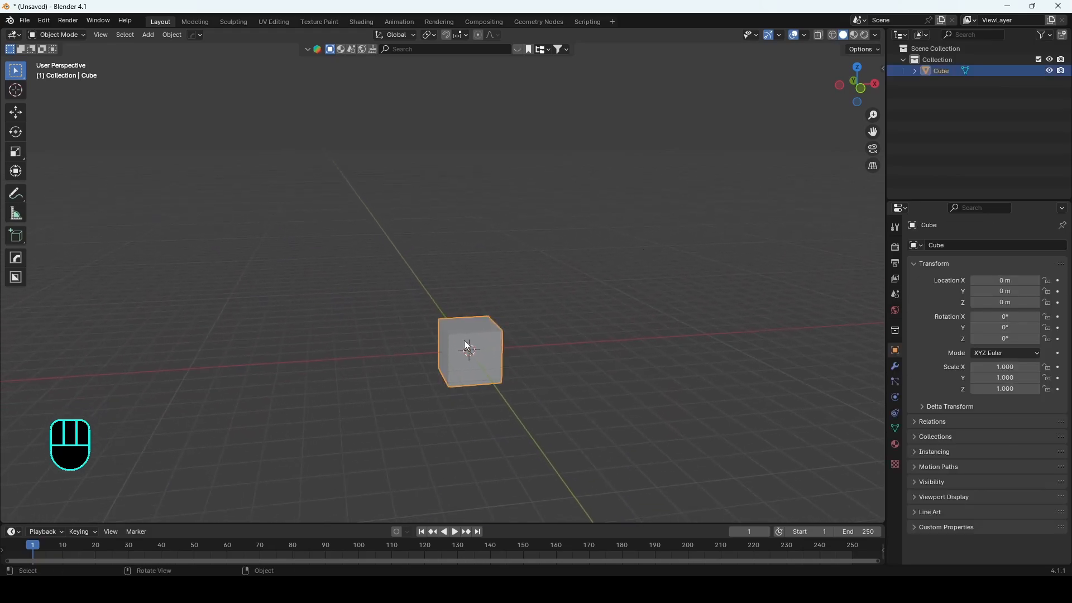
{"action": "middle_click_drag", "start_coordinate": [464, 340], "coordinate": [443, 379], "text": "shift"}
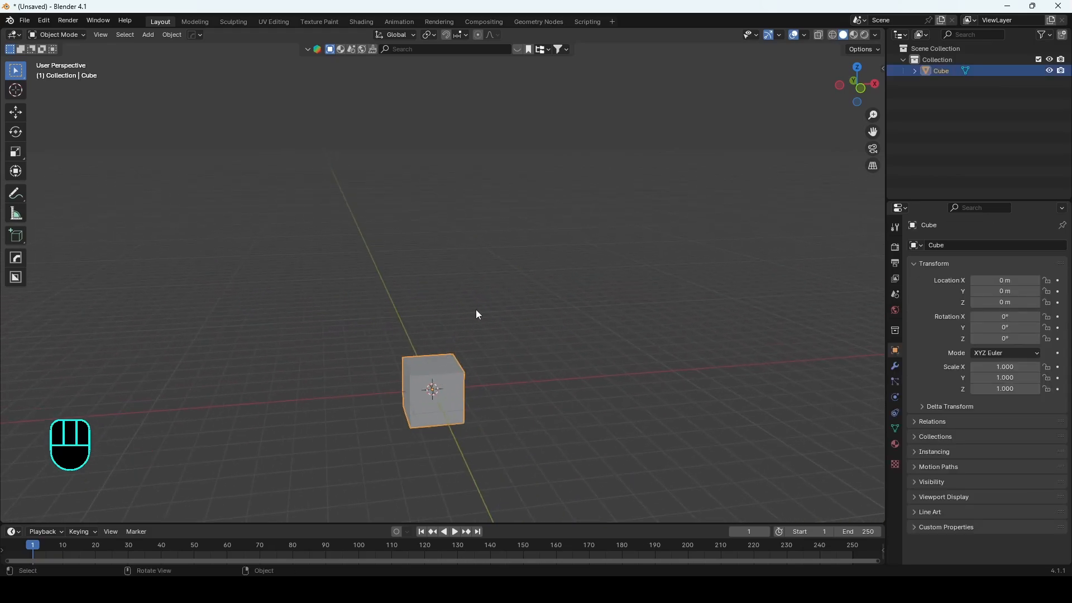
{"action": "key", "text": "grave"}
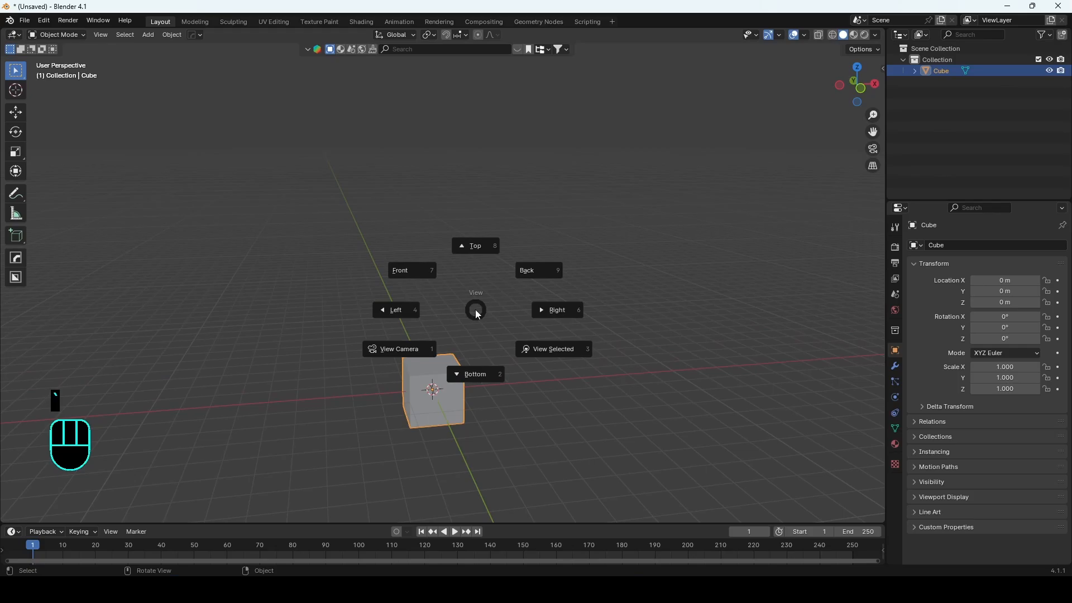
{"action": "right_click", "coordinate": [476, 310]}
Step: Switch the view to top and then right orthographic using the view pie
{"action": "key", "text": "grave"}
{"action": "left_click", "coordinate": [595, 293]}
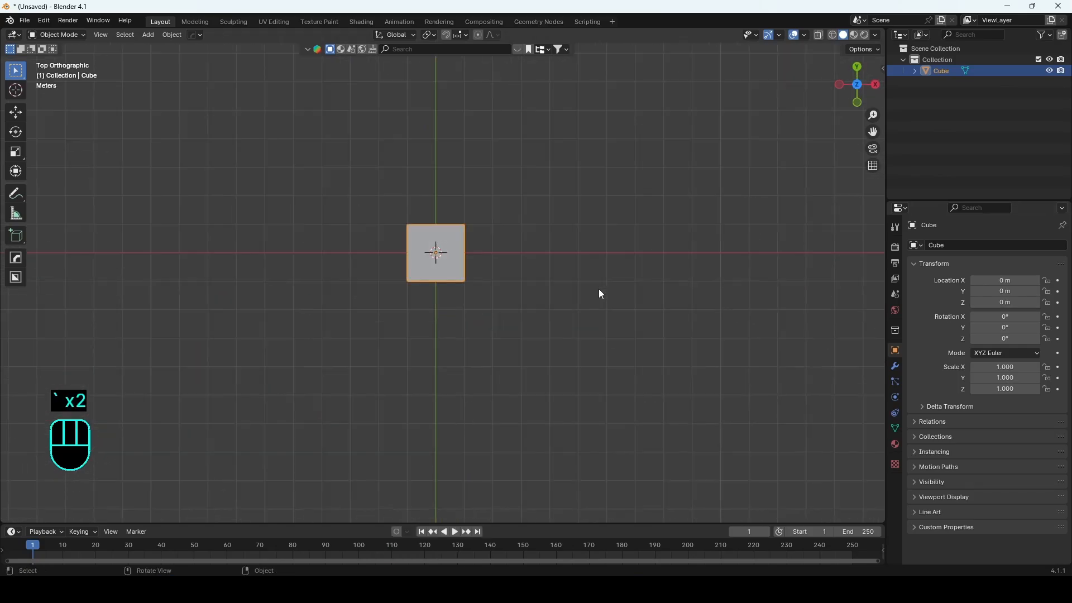
{"action": "key", "text": "grave"}
{"action": "left_click", "coordinate": [469, 306]}
{"action": "key", "text": "grave"}
{"action": "left_click", "coordinate": [569, 309]}
Step: Cycle through back, left and top orthographic views with the view pie, then orbit back into perspective
{"action": "key", "text": "grave"}
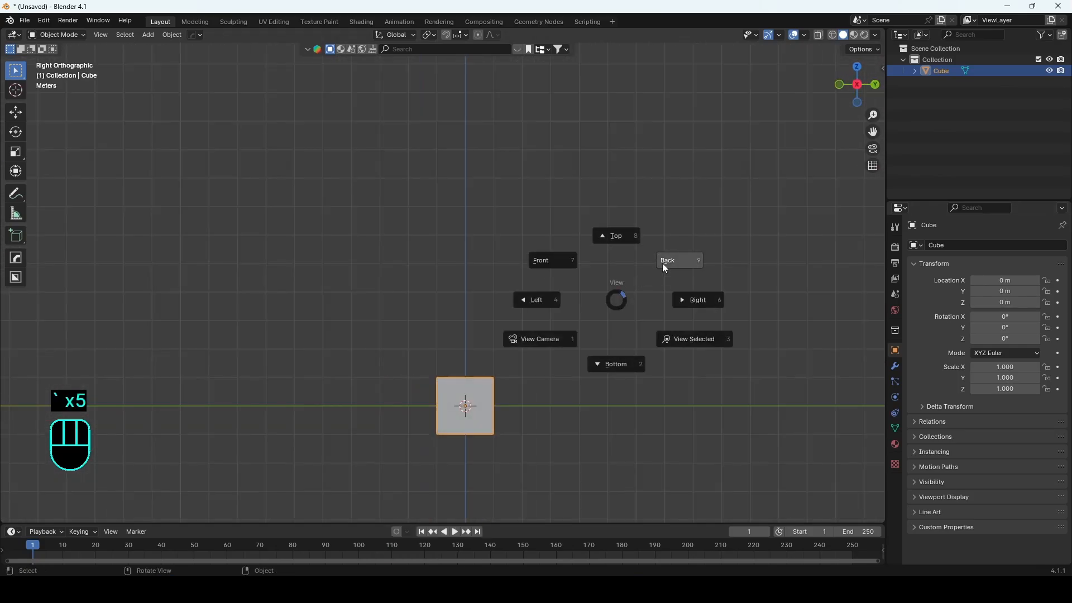
{"action": "left_click", "coordinate": [663, 263]}
{"action": "key", "text": "grave"}
{"action": "left_click", "coordinate": [605, 269]}
{"action": "key", "text": "grave"}
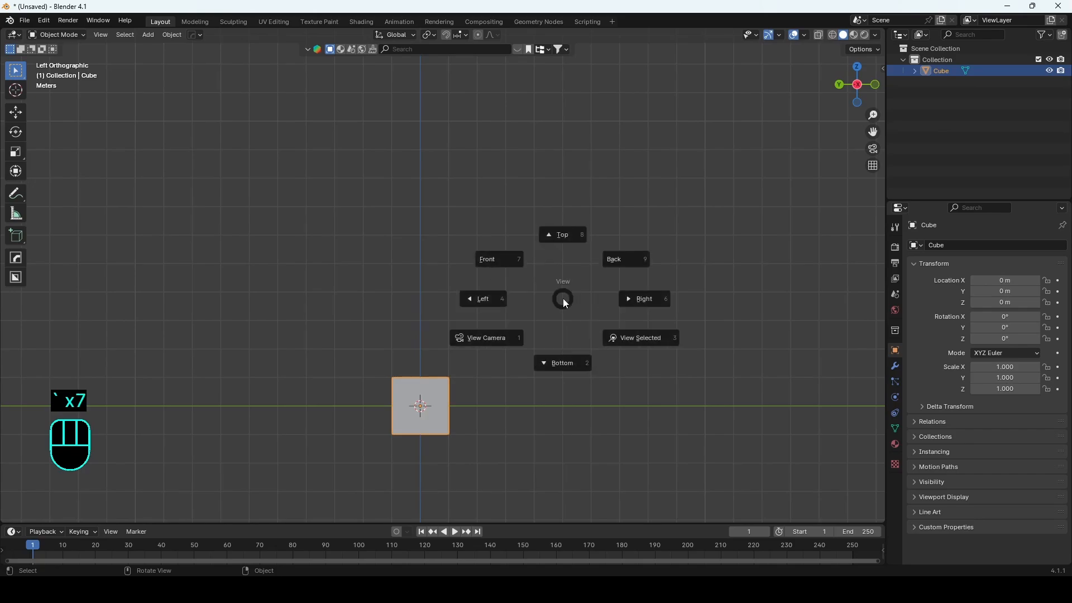
{"action": "left_click", "coordinate": [568, 254]}
{"action": "key", "text": "grave"}
{"action": "left_click", "coordinate": [568, 253]}
{"action": "middle_click_drag", "start_coordinate": [568, 254], "coordinate": [526, 290]}
{"action": "middle_click_drag", "start_coordinate": [386, 362], "coordinate": [427, 337], "text": "shift"}
{"action": "middle_click_drag", "start_coordinate": [428, 338], "coordinate": [436, 304]}
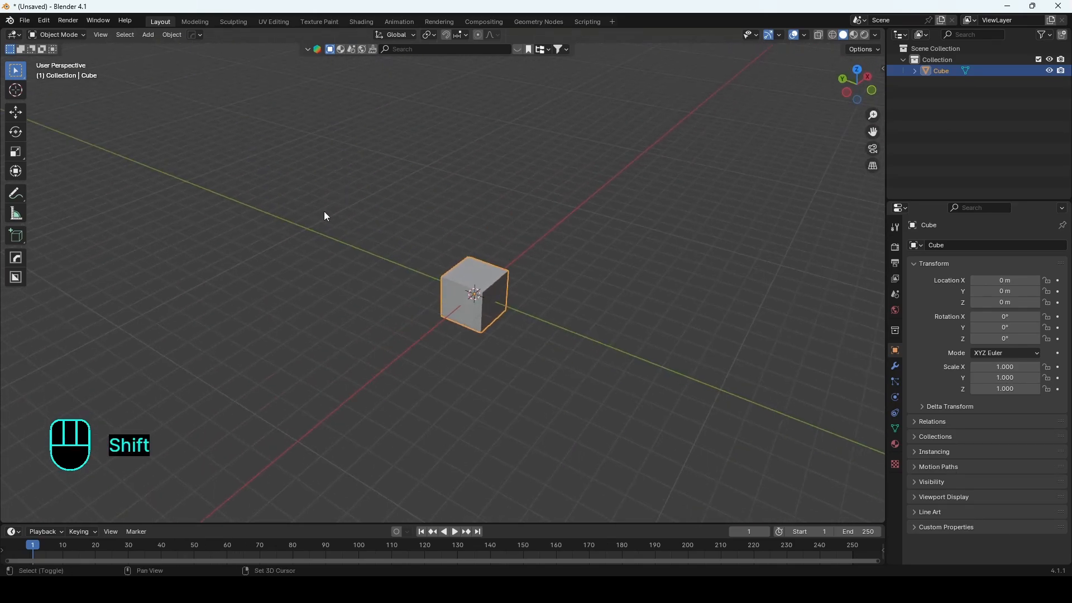
Step: Pan and zoom the viewport across the grid away from the cube
{"action": "middle_click_drag", "start_coordinate": [317, 215], "coordinate": [500, 235], "text": "shift"}
{"action": "scroll", "coordinate": [525, 255], "scroll_direction": "down", "scroll_amount": 3}
{"action": "middle_click_drag", "start_coordinate": [203, 210], "coordinate": [138, 317], "text": "shift"}
{"action": "left_click", "coordinate": [177, 293]}
{"action": "scroll", "coordinate": [176, 293], "scroll_direction": "down", "scroll_amount": 3}
{"action": "middle_click_drag", "start_coordinate": [132, 239], "coordinate": [198, 182], "text": "shift"}
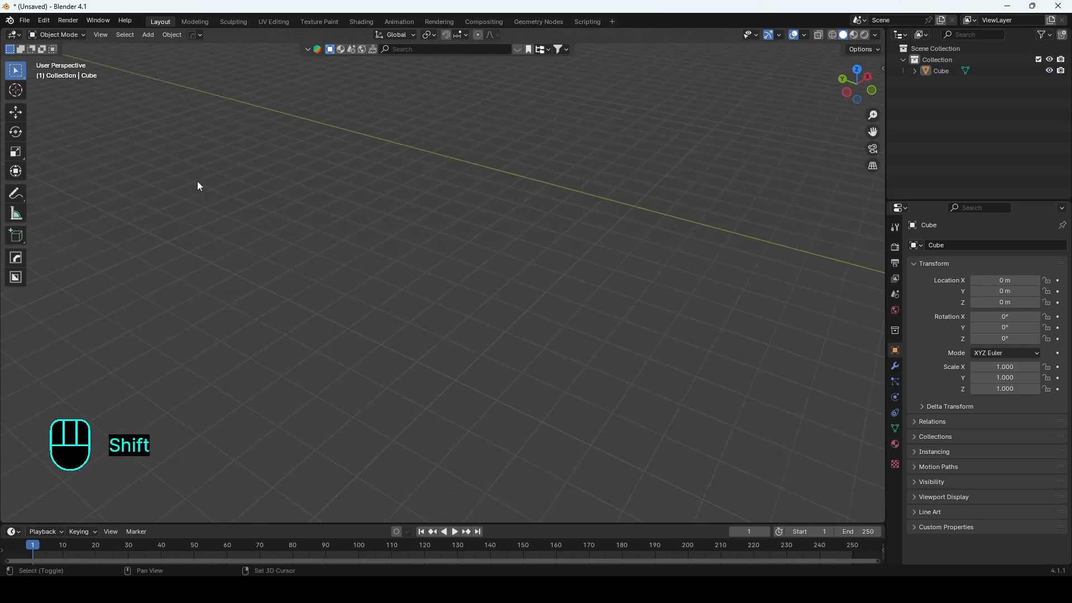
{"action": "middle_click_drag", "start_coordinate": [545, 214], "coordinate": [456, 397], "text": "shift"}
{"action": "middle_click_drag", "start_coordinate": [209, 195], "coordinate": [346, 187], "text": "shift"}
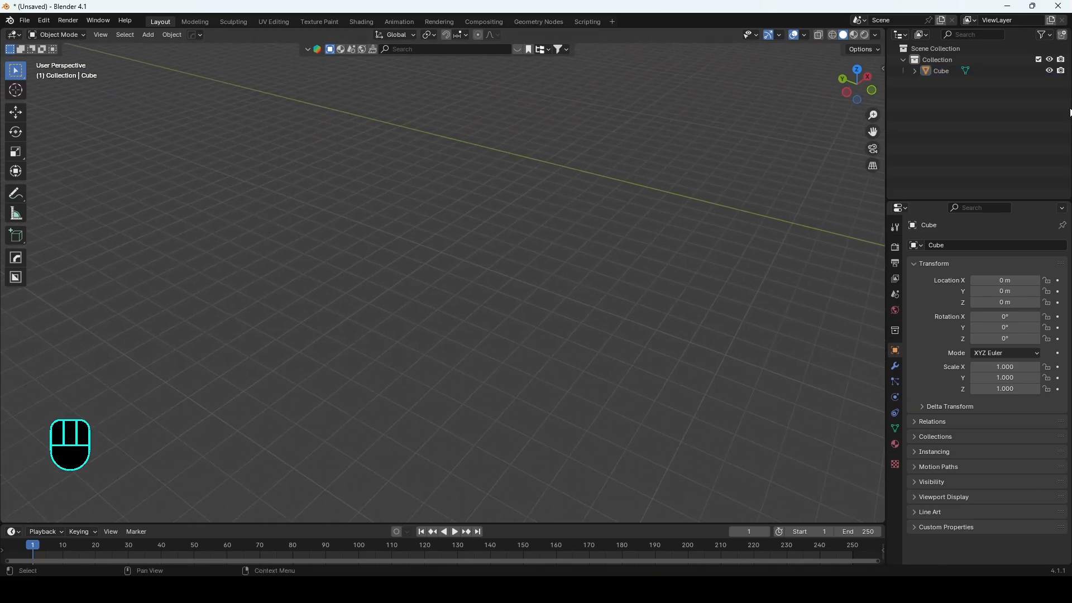
Step: Select the cube from the scene list and frame the view on it
{"action": "left_click", "coordinate": [943, 72]}
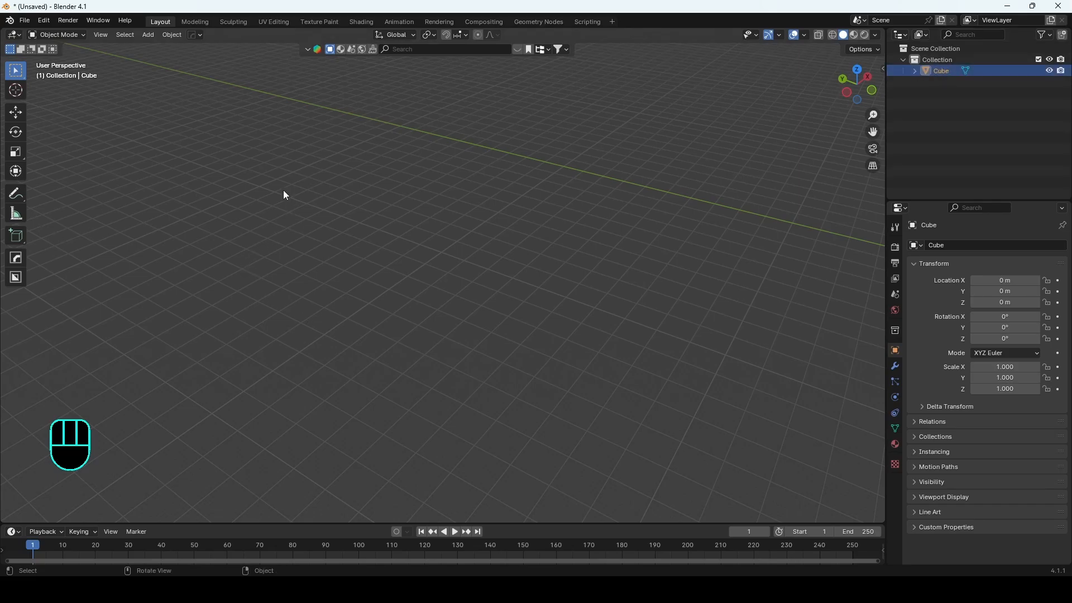
{"action": "key", "text": "grave"}
{"action": "key", "text": "grave"}
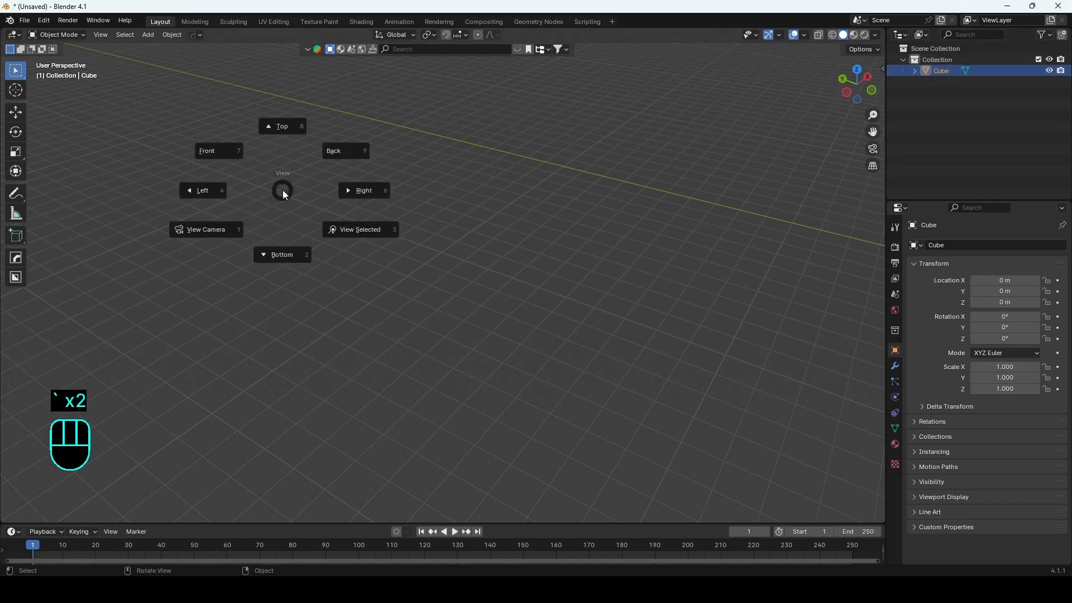
{"action": "left_click", "coordinate": [447, 347]}
{"action": "scroll", "coordinate": [450, 349], "scroll_direction": "down", "scroll_amount": 8}
{"action": "middle_click_drag", "start_coordinate": [494, 323], "coordinate": [407, 310]}
{"action": "scroll", "coordinate": [319, 246], "scroll_direction": "up", "scroll_amount": 5}
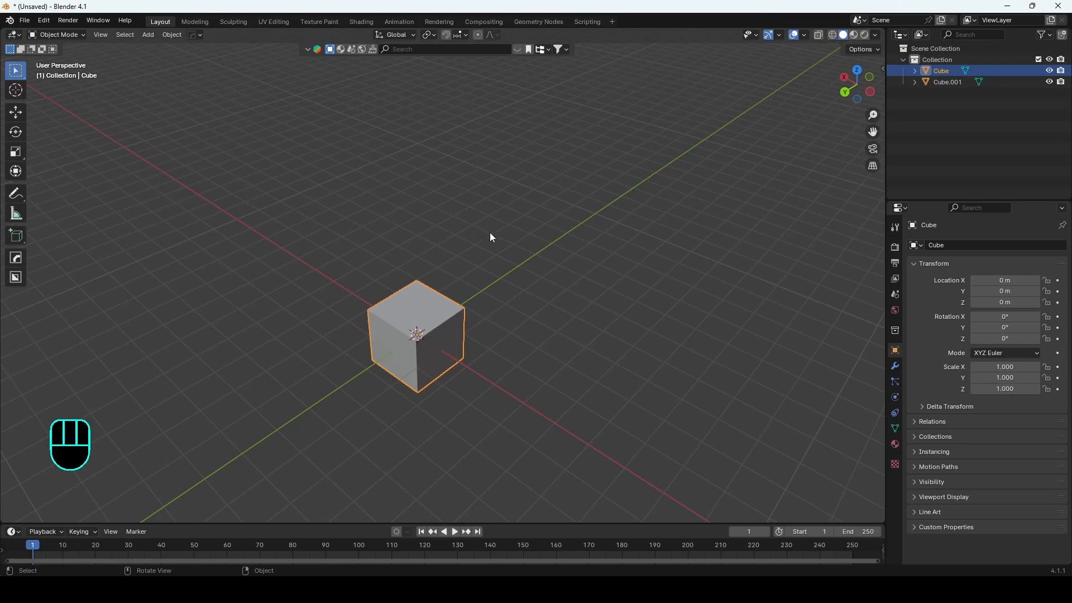
Step: Try moving the cube freely with Grab and cancel the move
{"action": "left_click", "coordinate": [491, 344]}
{"action": "left_click", "coordinate": [407, 323]}
{"action": "key", "text": "g"}
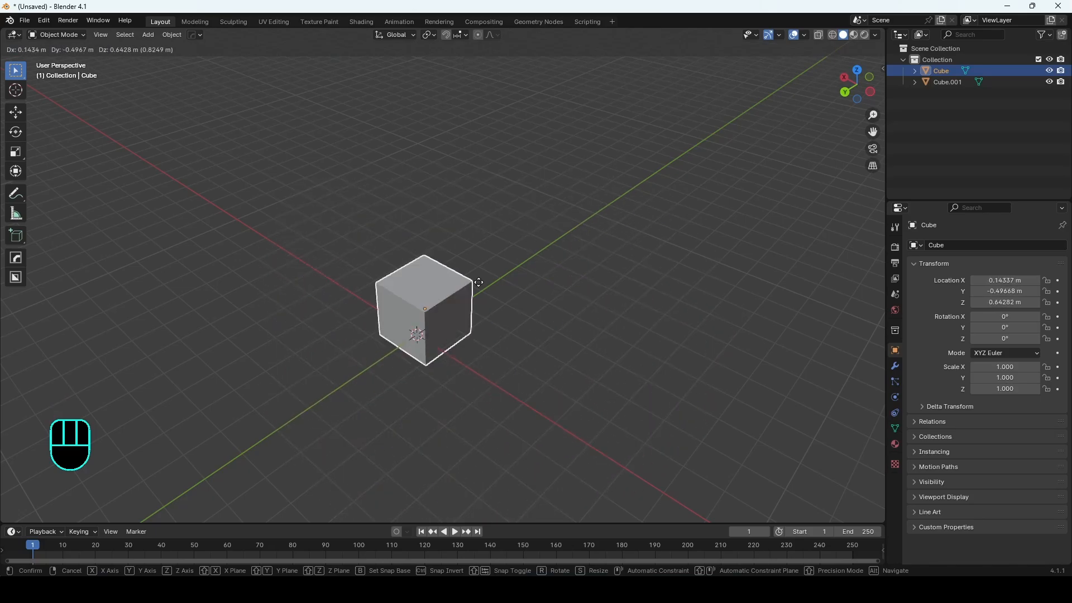
{"action": "right_click", "coordinate": [523, 233]}
Step: Try rotating the cube constrained to the Z, X and Y axes, then cancel the rotation
{"action": "middle_click_drag", "start_coordinate": [414, 333], "coordinate": [414, 317], "text": "shift"}
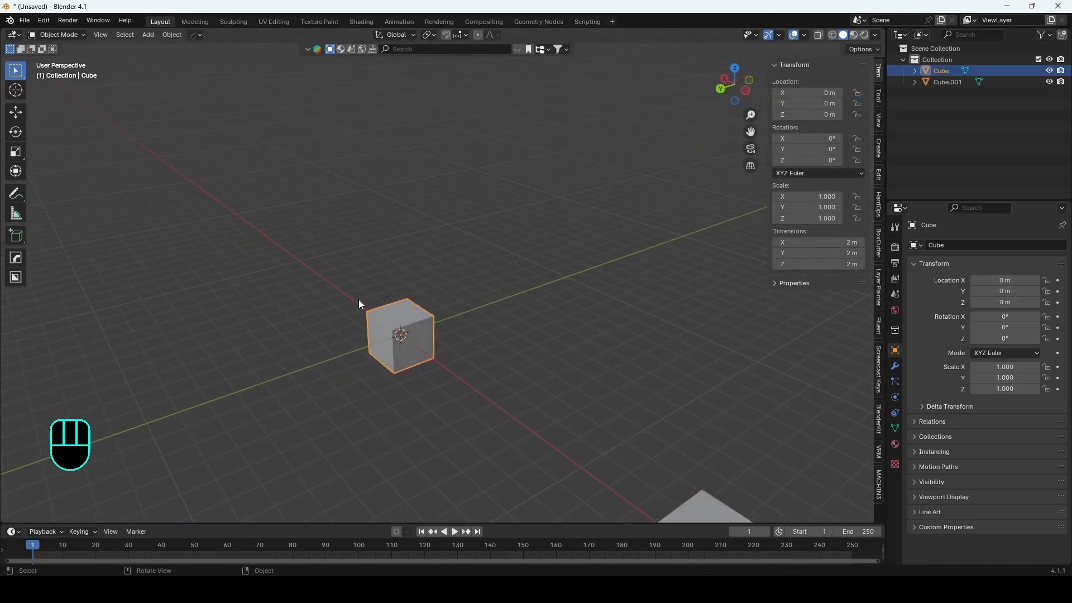
{"action": "scroll", "coordinate": [359, 302], "scroll_direction": "up", "scroll_amount": 1}
{"action": "middle_click_drag", "start_coordinate": [326, 307], "coordinate": [364, 315], "text": "shift"}
{"action": "scroll", "coordinate": [423, 371], "scroll_direction": "up", "scroll_amount": 1}
{"action": "middle_click_drag", "start_coordinate": [423, 371], "coordinate": [409, 326], "text": "shift"}
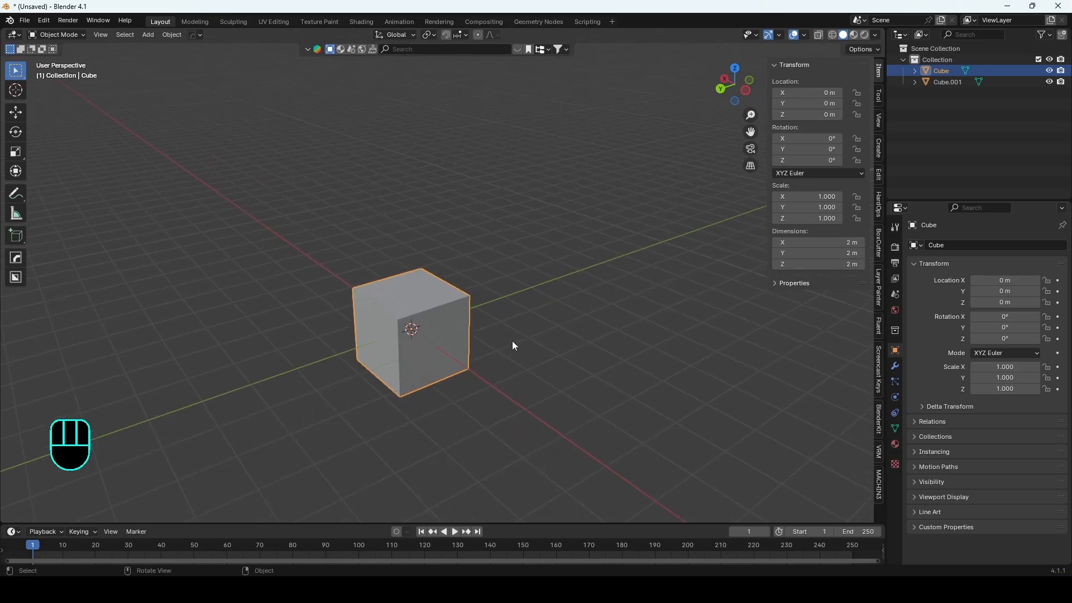
{"action": "key", "text": "r"}
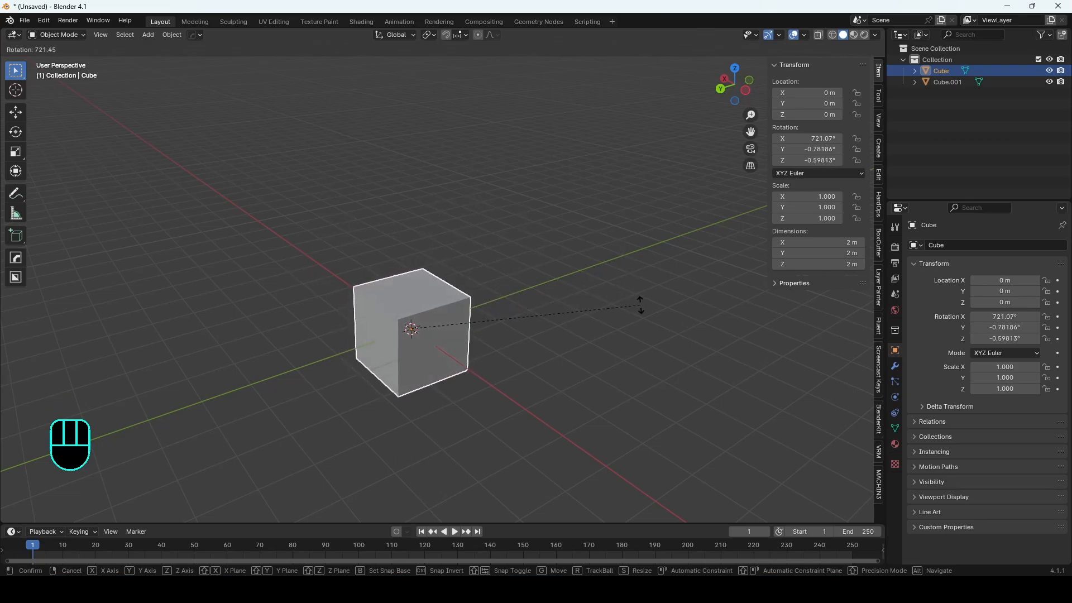
{"action": "key", "text": "z"}
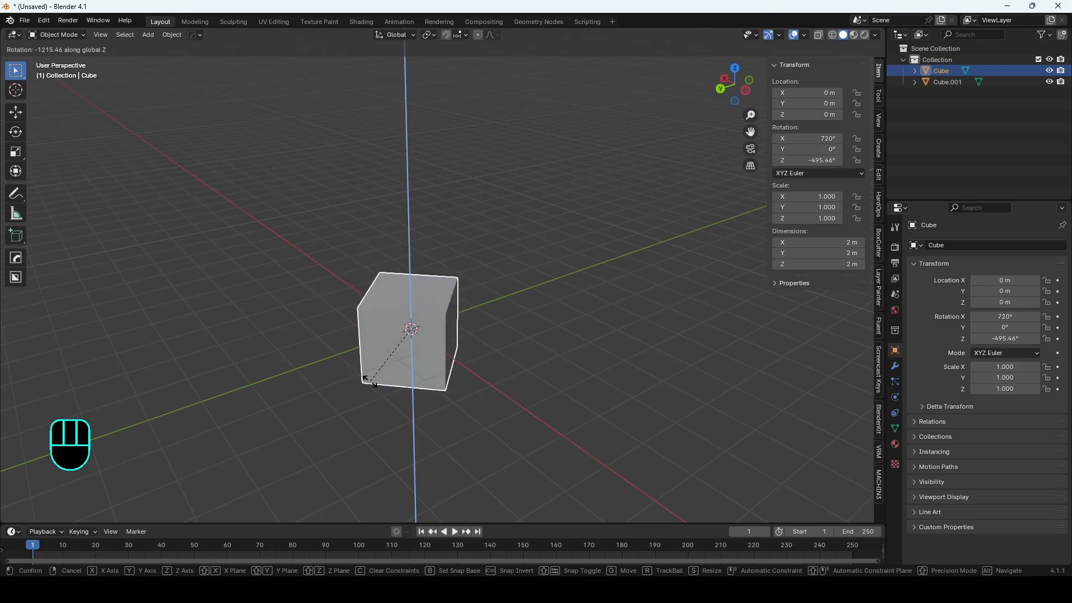
{"action": "key", "text": "x"}
{"action": "key", "text": "y"}
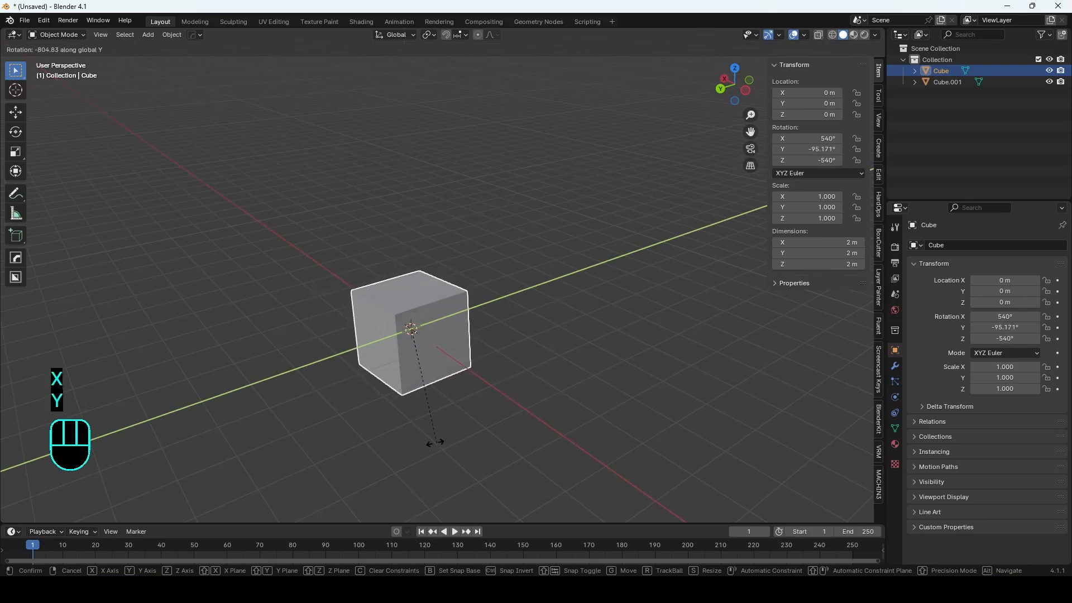
{"action": "right_click", "coordinate": [519, 325]}
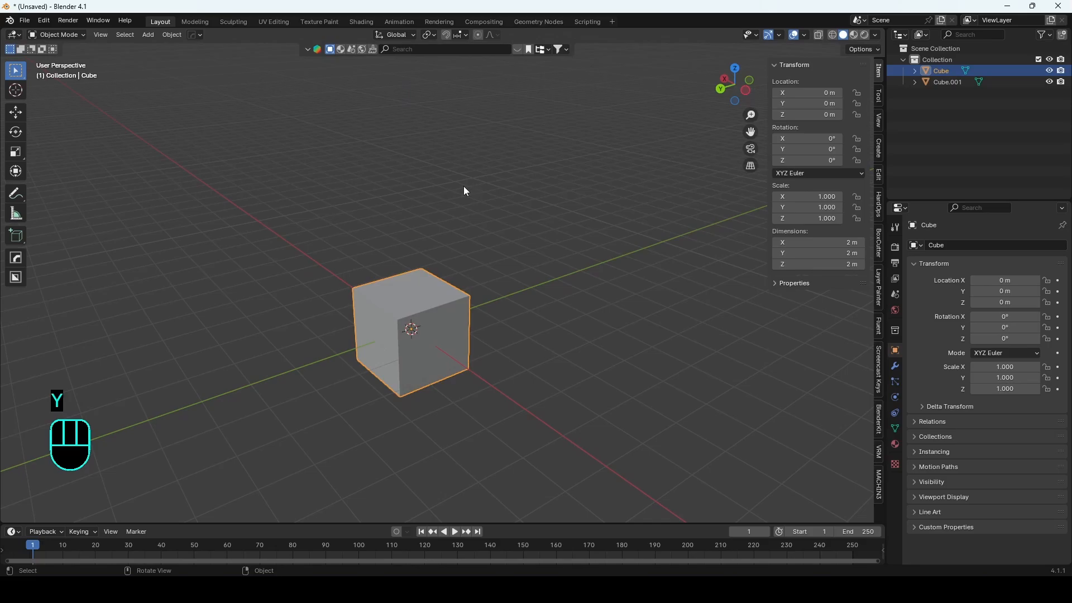
Step: Try rotating the cube while excluding the Z axis, then cancel
{"action": "key", "text": "r"}
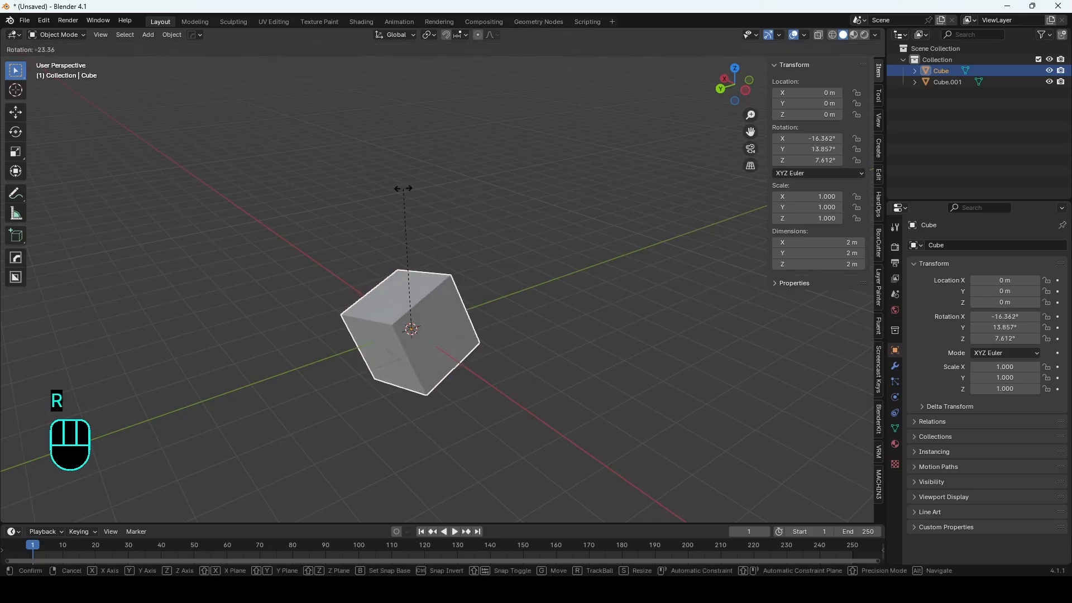
{"action": "key", "text": "shift+z"}
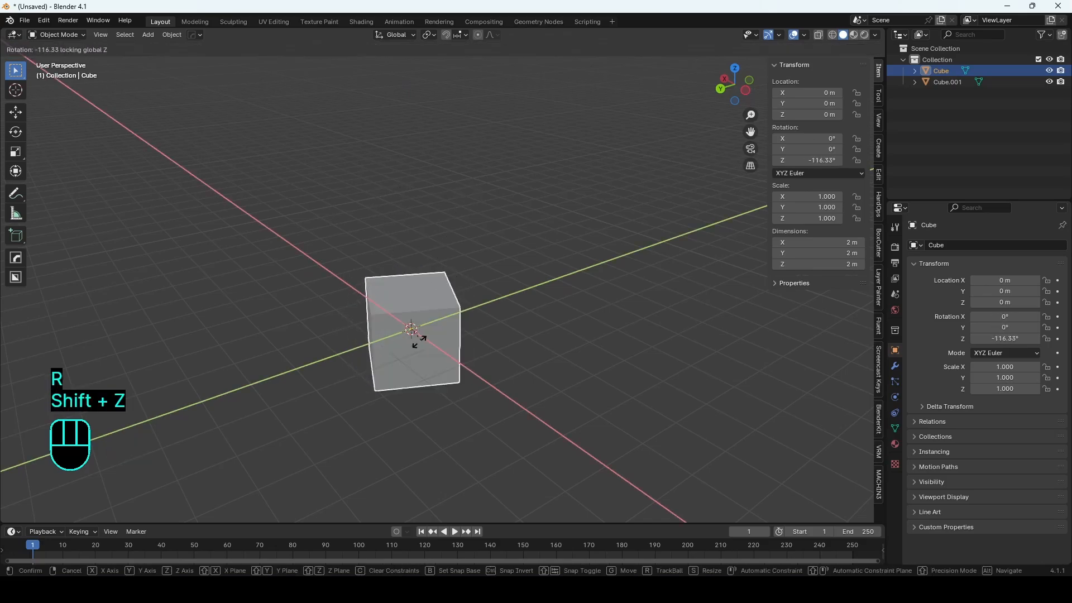
{"action": "right_click", "coordinate": [523, 343]}
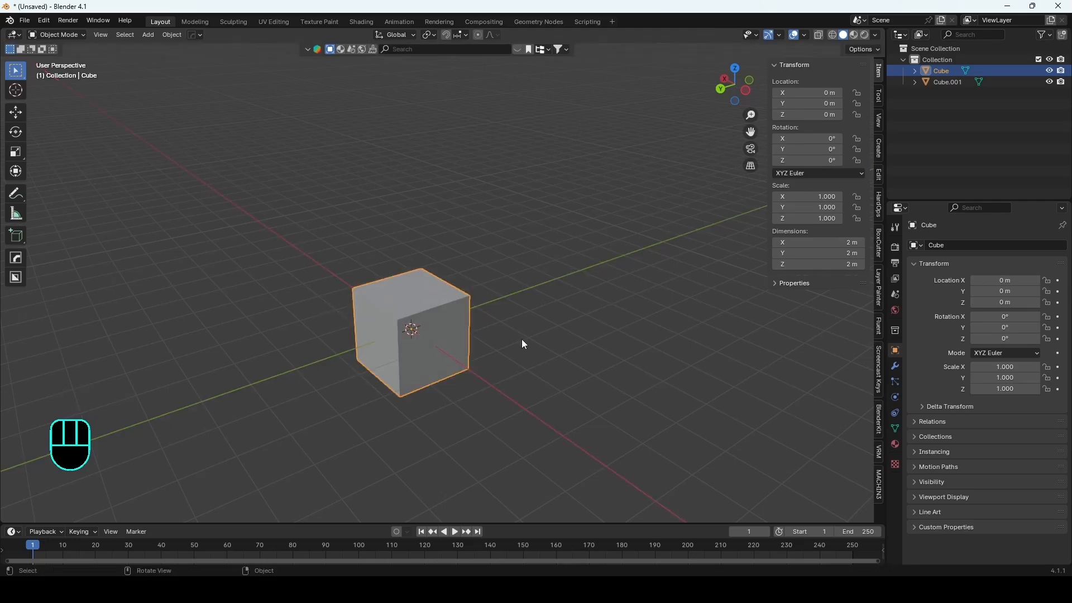
Step: Try rotating the cube about the X axis and cancel
{"action": "middle_click_drag", "start_coordinate": [470, 353], "coordinate": [511, 357]}
{"action": "key", "text": "r"}
{"action": "key", "text": "x"}
{"action": "right_click", "coordinate": [501, 266]}
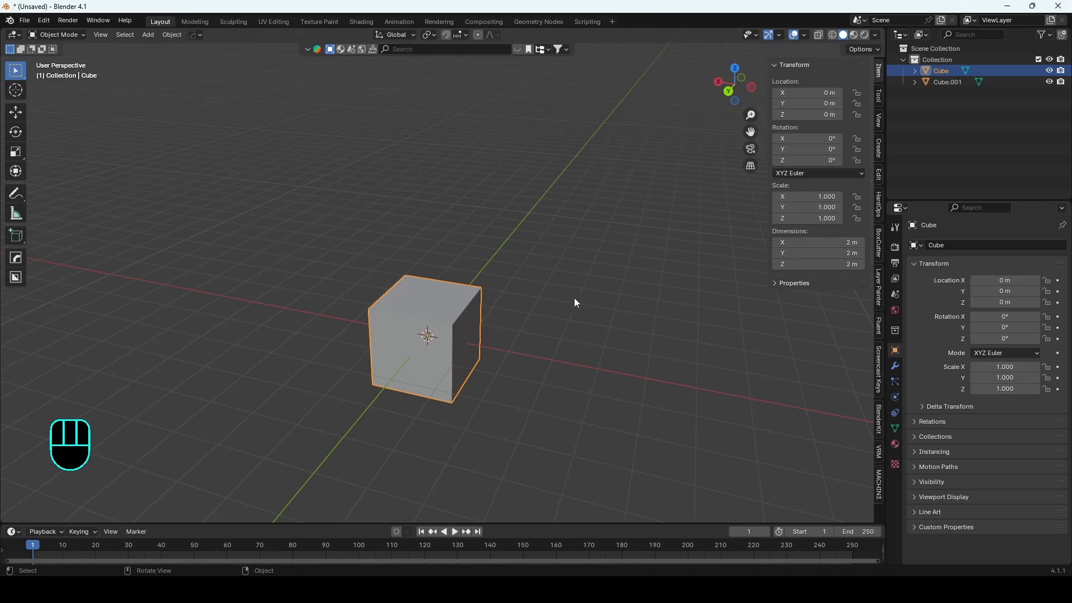
Step: Try scaling the cube uniformly and cancel the scale
{"action": "middle_click_drag", "start_coordinate": [574, 299], "coordinate": [524, 299]}
{"action": "scroll", "coordinate": [516, 301], "scroll_direction": "down", "scroll_amount": 4}
{"action": "key", "text": "s"}
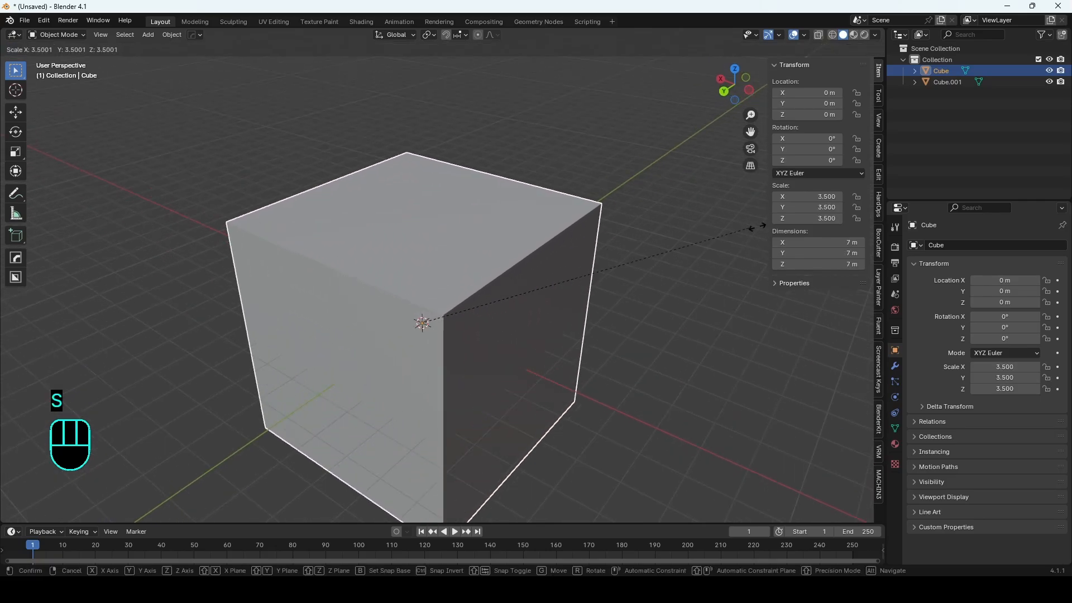
{"action": "right_click", "coordinate": [560, 287]}
Step: Scale the cube along the Z axis, then along the X axis
{"action": "key", "text": "s"}
{"action": "key", "text": "z"}
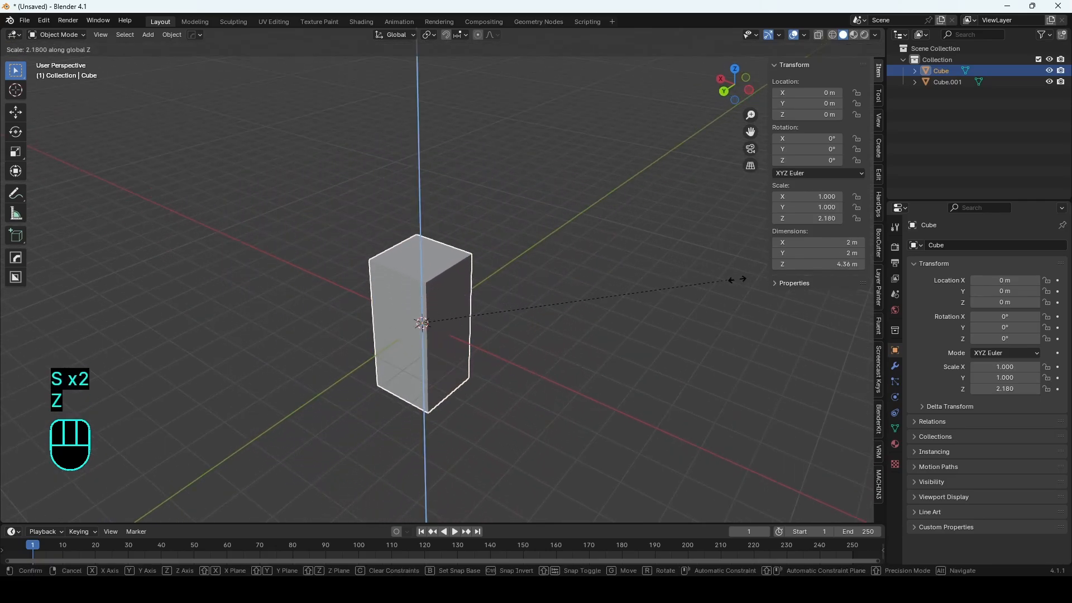
{"action": "left_click", "coordinate": [549, 310]}
{"action": "key", "text": "s"}
{"action": "key", "text": "x"}
{"action": "left_click", "coordinate": [612, 343]}
{"action": "key", "text": "s"}
{"action": "key", "text": "t"}
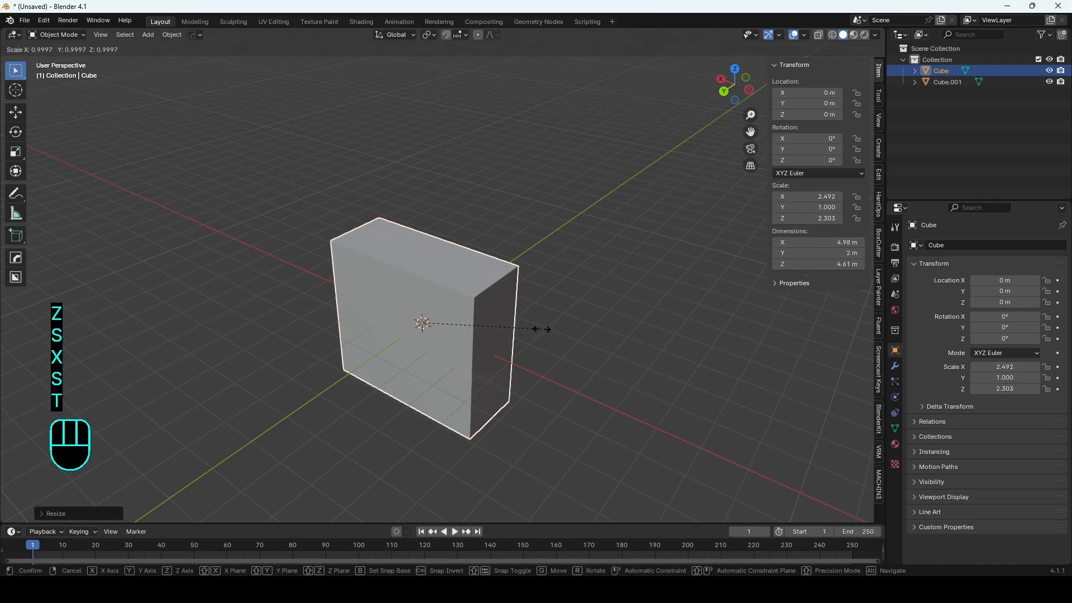
{"action": "key", "text": "y"}
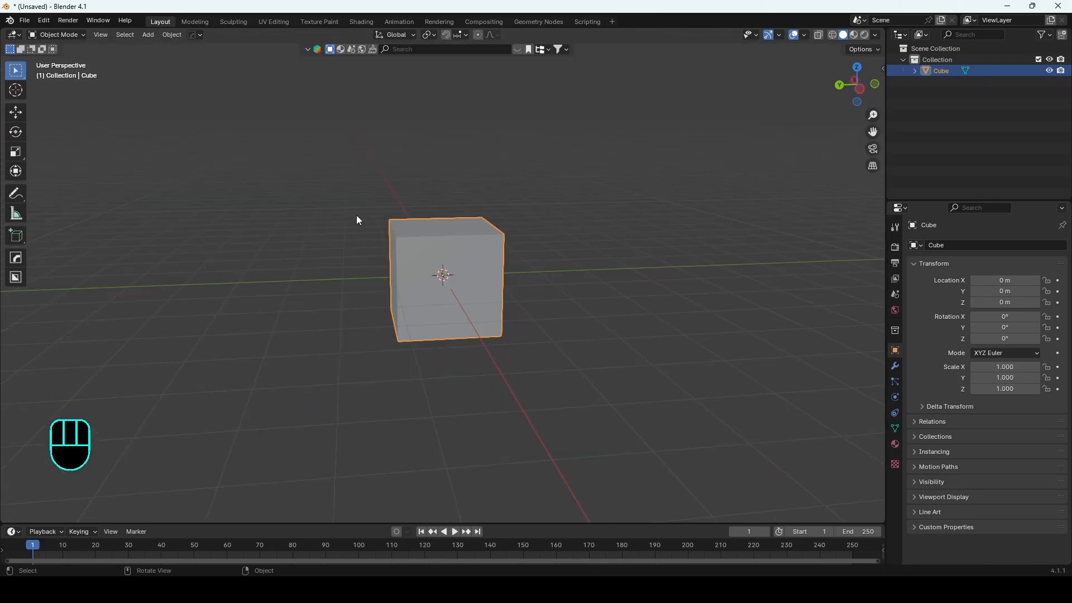
Step: Duplicate the cube and slide the copy about 14 m along the X axis
{"action": "middle_click_drag", "start_coordinate": [357, 215], "coordinate": [451, 264]}
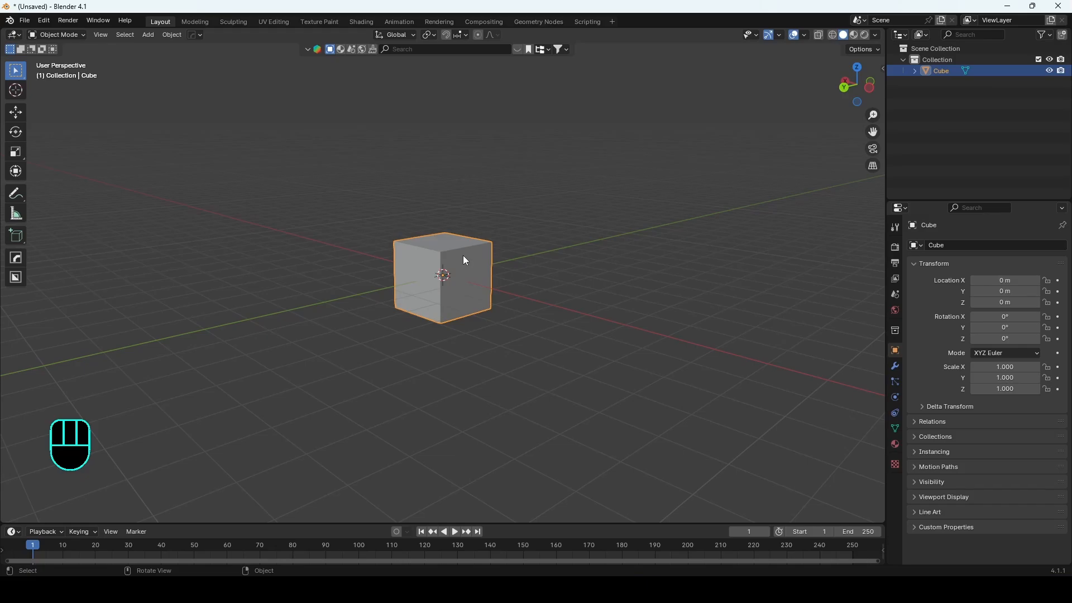
{"action": "key", "text": "shift+d"}
{"action": "key", "text": "x"}
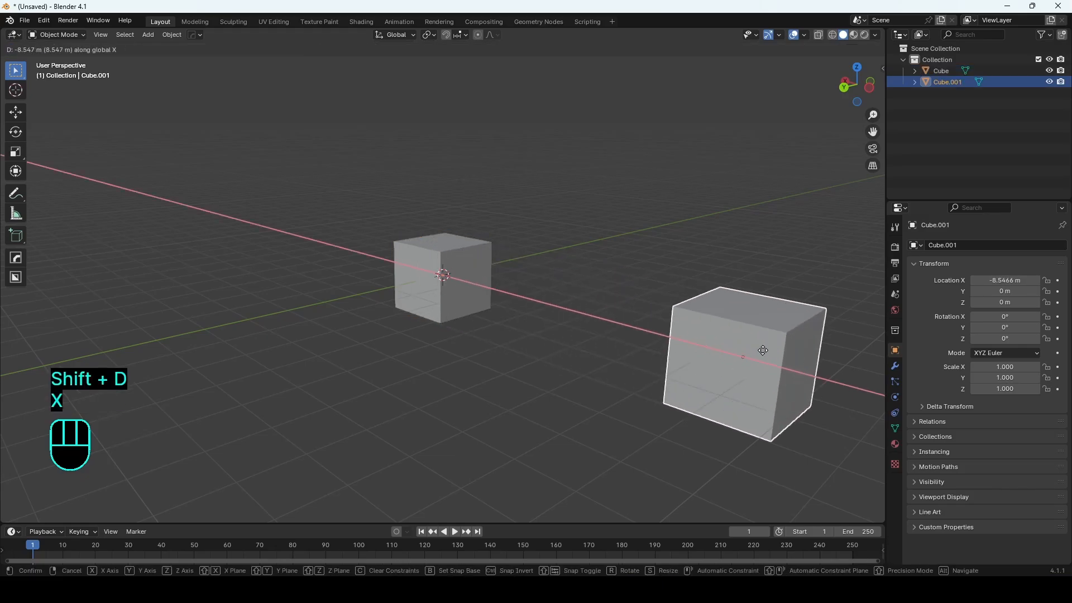
{"action": "left_click", "coordinate": [345, 434]}
Step: Select the original cube
{"action": "middle_click_drag", "start_coordinate": [345, 433], "coordinate": [443, 273]}
{"action": "scroll", "coordinate": [443, 272], "scroll_direction": "up", "scroll_amount": 3}
{"action": "left_click", "coordinate": [442, 274]}
{"action": "left_click_drag", "start_coordinate": [377, 181], "coordinate": [441, 240]}
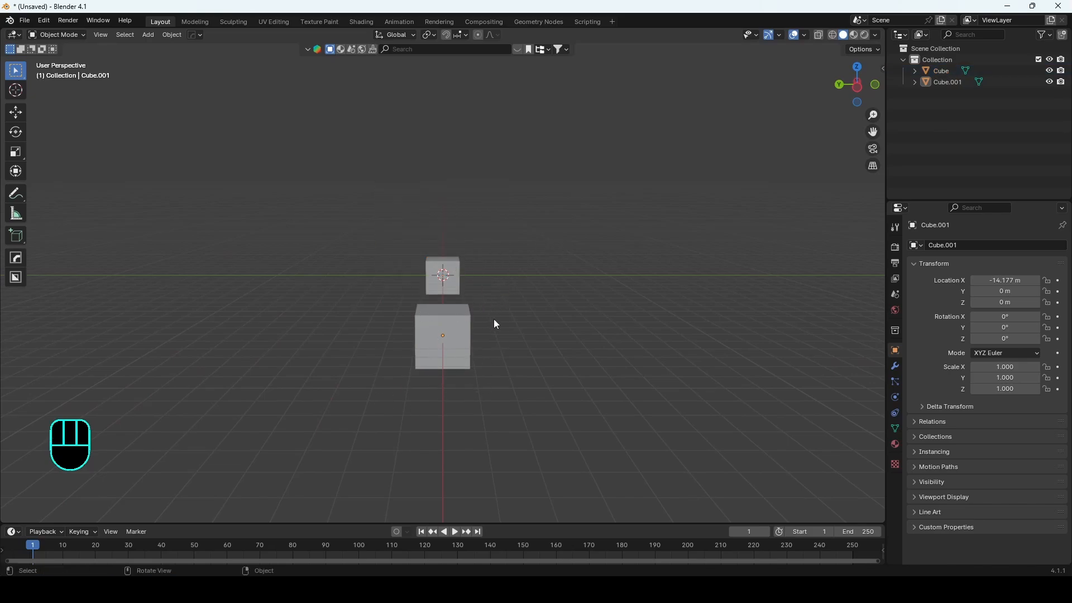
{"action": "left_click", "coordinate": [453, 290]}
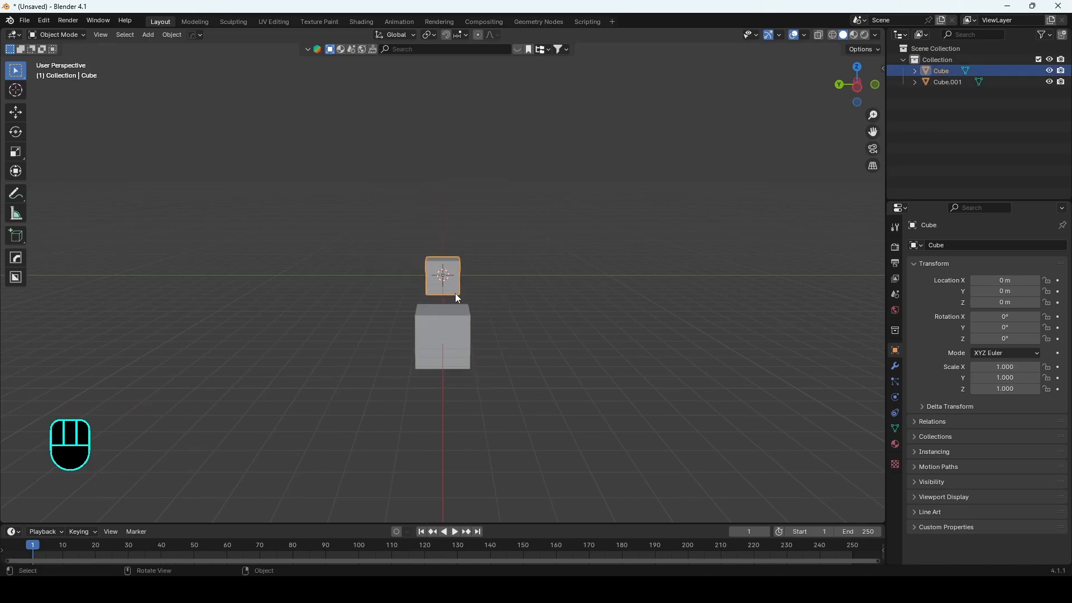
Step: View both cubes from left and back orthographic directions and select the duplicate cube
{"action": "middle_click_drag", "start_coordinate": [528, 316], "coordinate": [534, 312]}
{"action": "scroll", "coordinate": [502, 285], "scroll_direction": "up", "scroll_amount": 7}
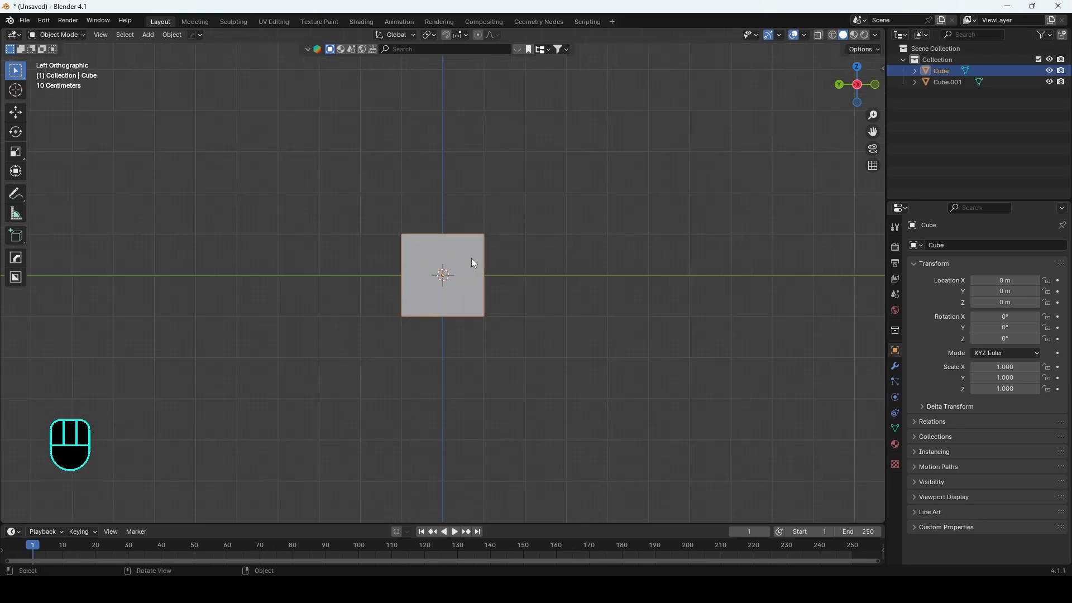
{"action": "left_click", "coordinate": [399, 379]}
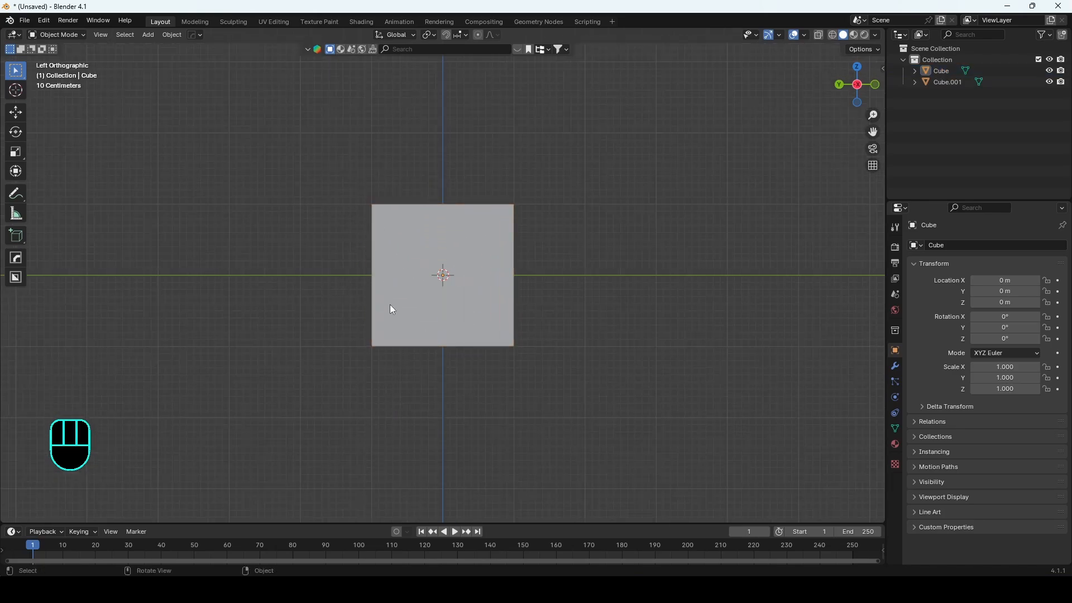
{"action": "left_click", "coordinate": [427, 275]}
{"action": "middle_click_drag", "start_coordinate": [427, 276], "coordinate": [479, 266]}
{"action": "scroll", "coordinate": [478, 266], "scroll_direction": "up", "scroll_amount": 4}
{"action": "middle_click_drag", "start_coordinate": [634, 234], "coordinate": [457, 259], "text": "shift"}
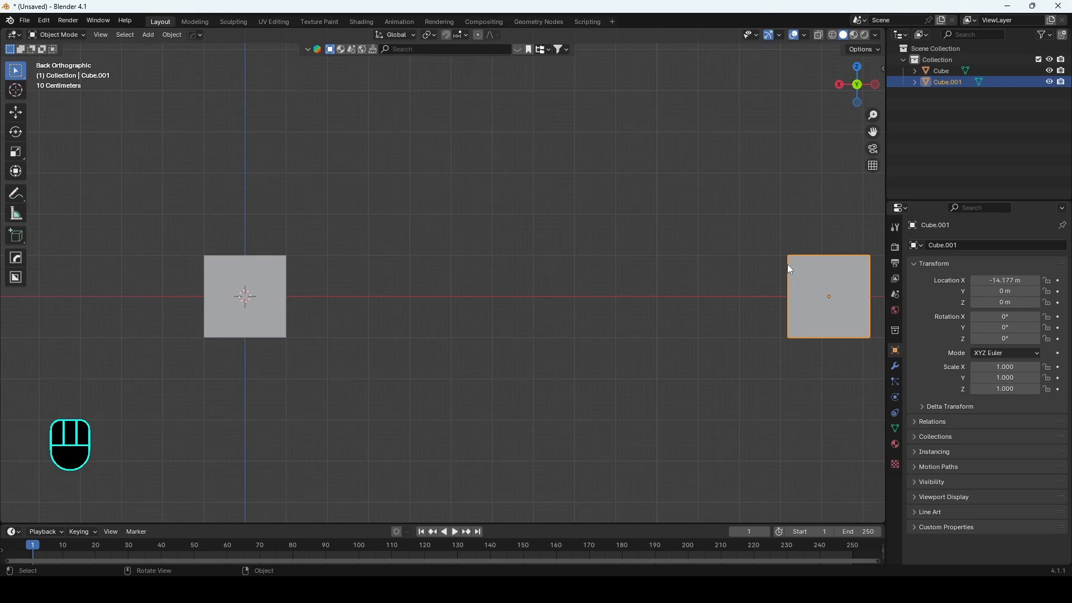
{"action": "scroll", "coordinate": [265, 278], "scroll_direction": "down", "scroll_amount": 1}
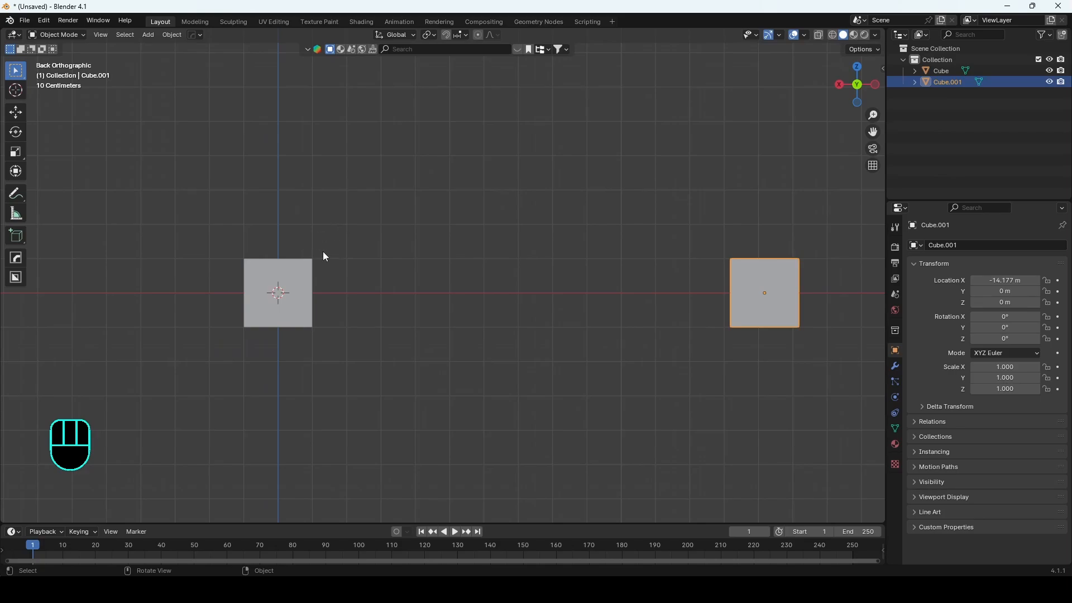
Step: Orbit the perspective view around both cubes
{"action": "middle_click_drag", "start_coordinate": [324, 253], "coordinate": [343, 398]}
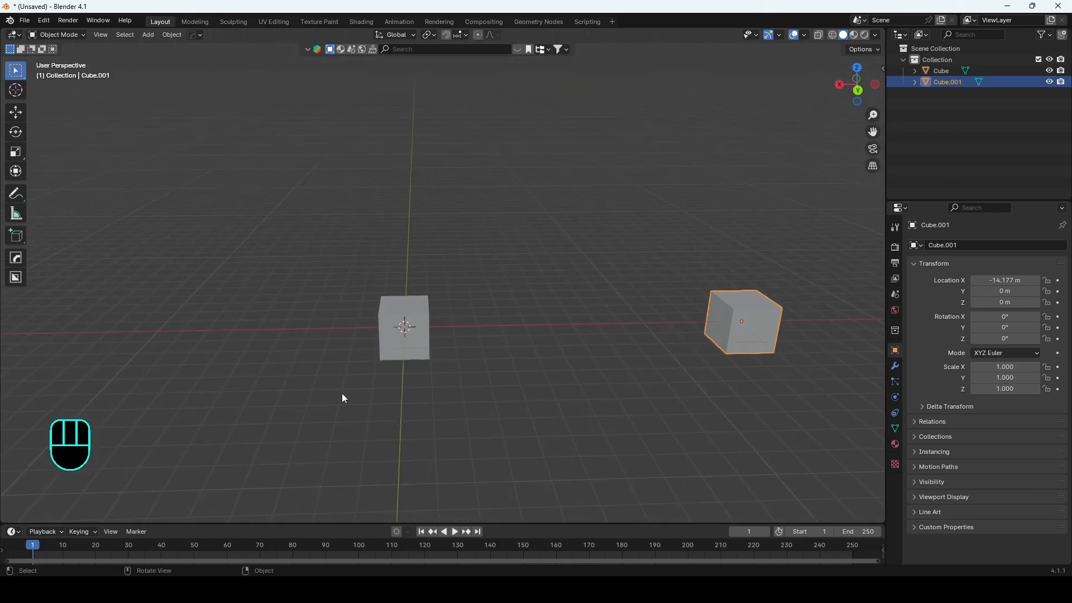
{"action": "mouse_move", "coordinate": [495, 390]}
{"action": "middle_mouse_down"}
{"action": "mouse_move", "coordinate": [442, 387]}
{"action": "mouse_move", "coordinate": [485, 383]}
{"action": "middle_mouse_up"}
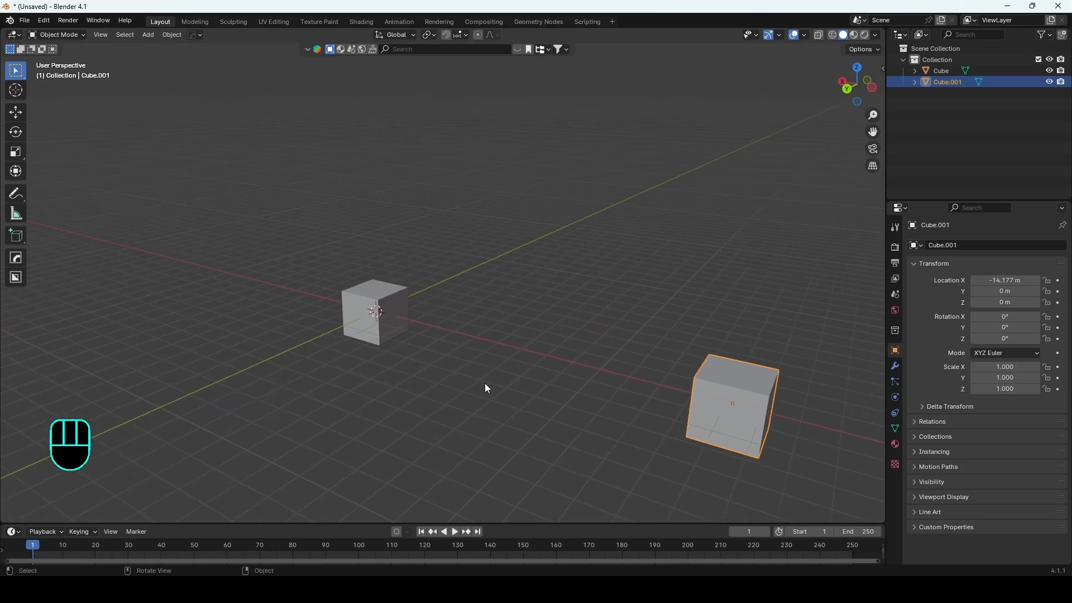
{"action": "middle_click_drag", "start_coordinate": [385, 366], "coordinate": [426, 327], "text": "shift"}
Step: Move the character rig's foot and hand control bones in Pose Mode
{"action": "left_click", "coordinate": [410, 304]}
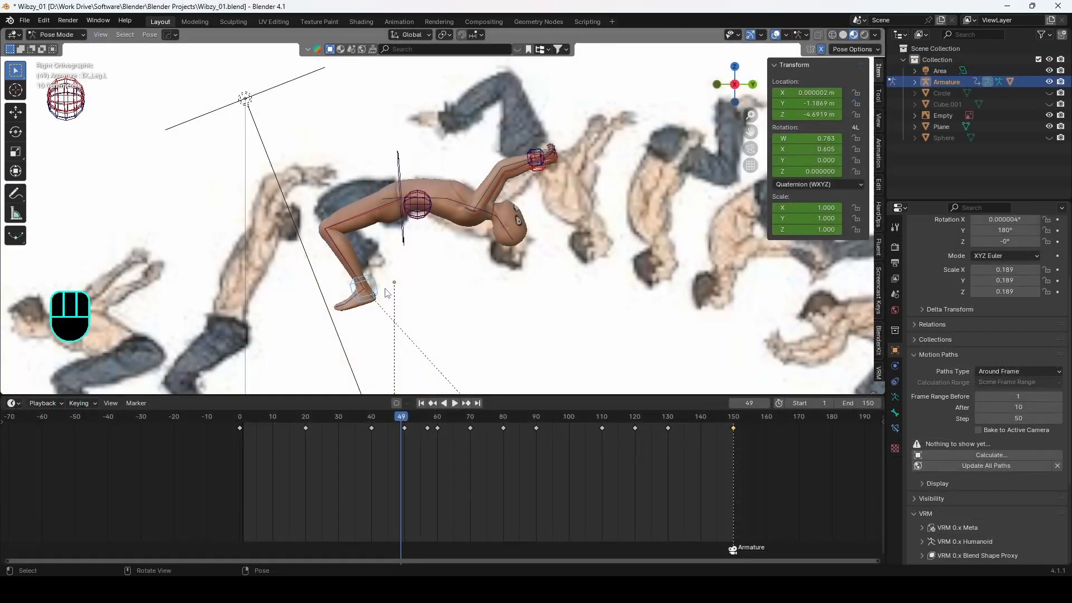
{"action": "key", "text": "g"}
{"action": "left_click", "coordinate": [382, 254]}
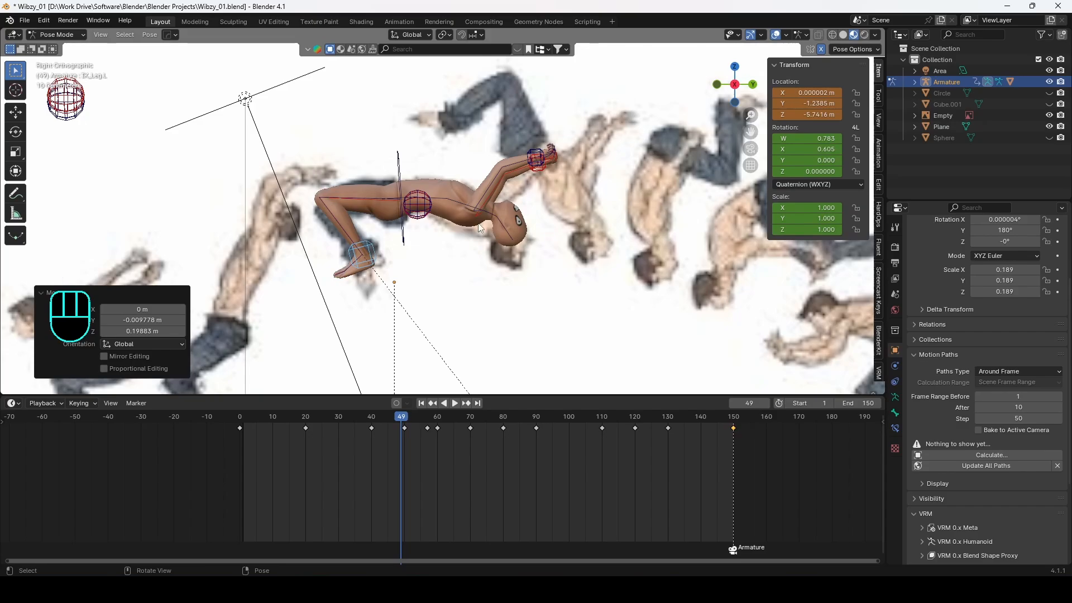
{"action": "key", "text": "g"}
{"action": "left_click", "coordinate": [545, 168]}
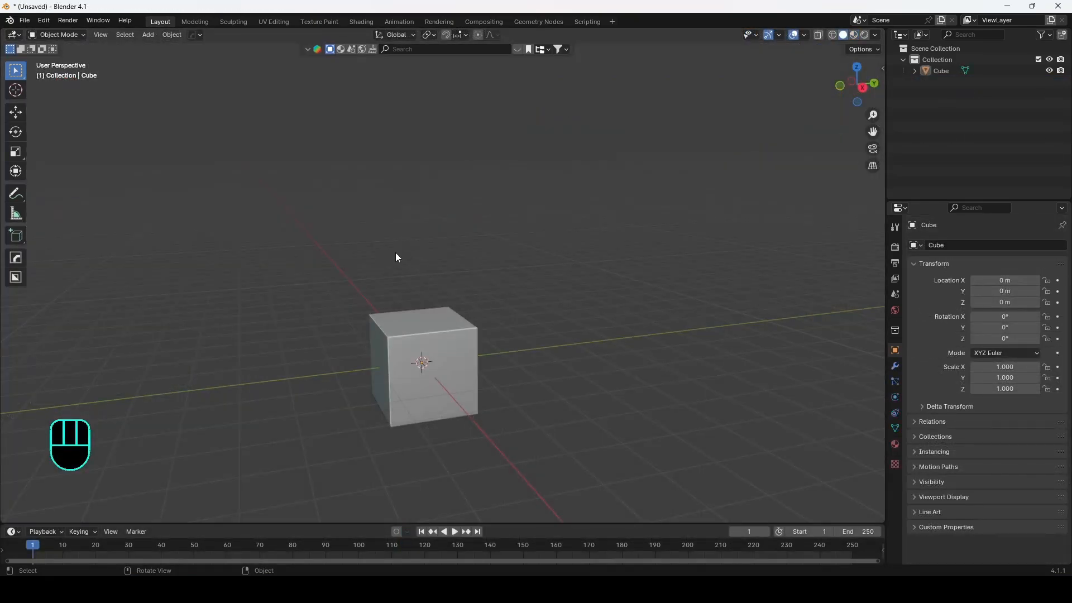
{"action": "middle_click_drag", "start_coordinate": [396, 258], "coordinate": [408, 283], "text": "shift"}
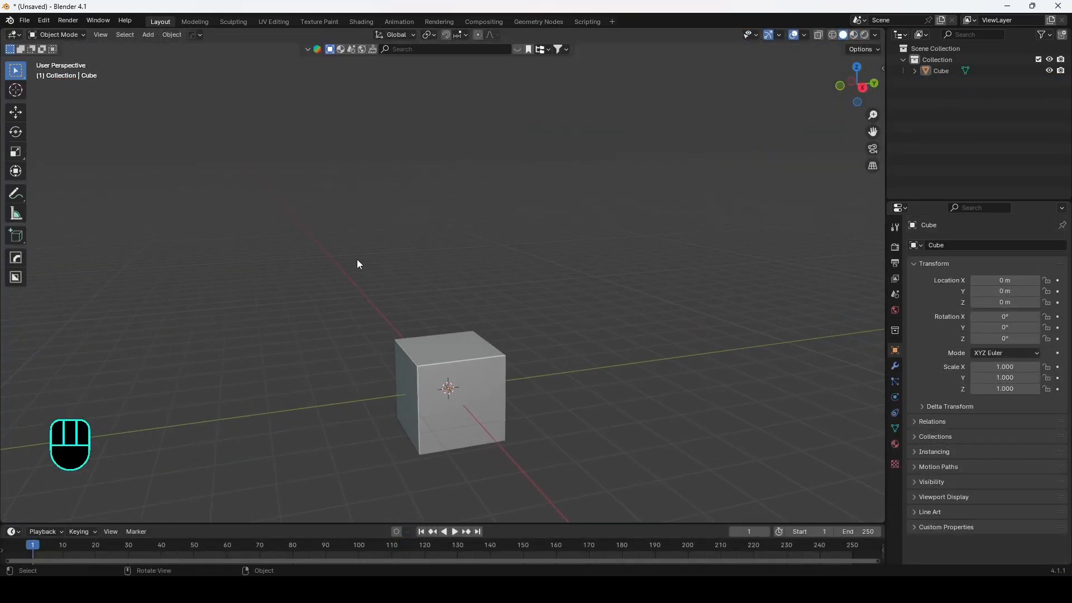
Step: Add a Monkey mesh and move it about 4.4 m along the X axis
{"action": "middle_click_drag", "start_coordinate": [480, 296], "coordinate": [475, 272], "text": "shift"}
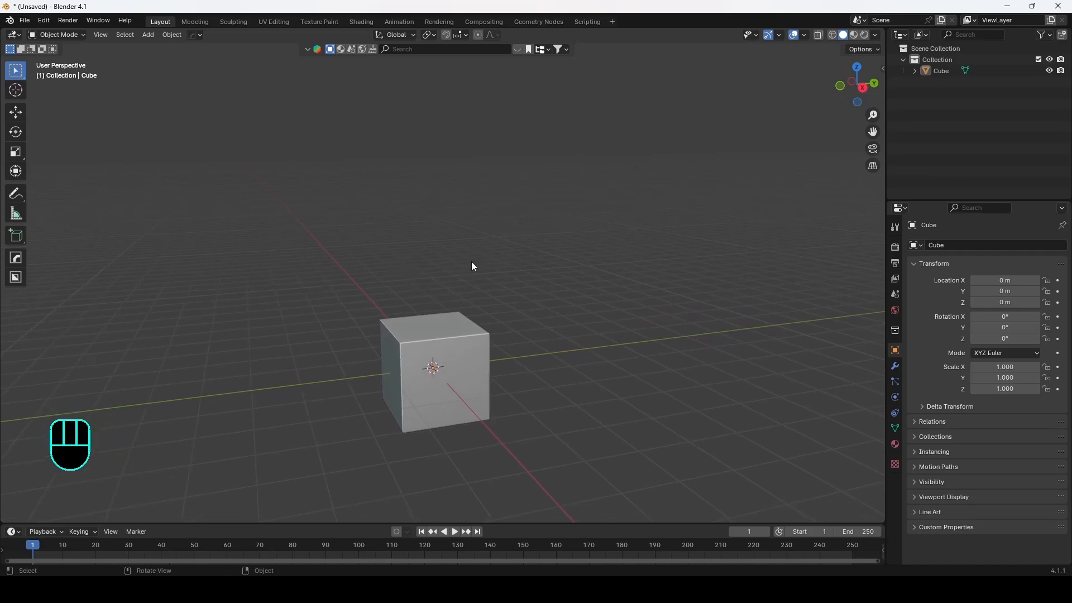
{"action": "middle_click_drag", "start_coordinate": [422, 308], "coordinate": [395, 327], "text": "shift"}
{"action": "left_click", "coordinate": [415, 311]}
{"action": "key", "text": "shift+a"}
{"action": "mouse_move", "coordinate": [394, 330]}
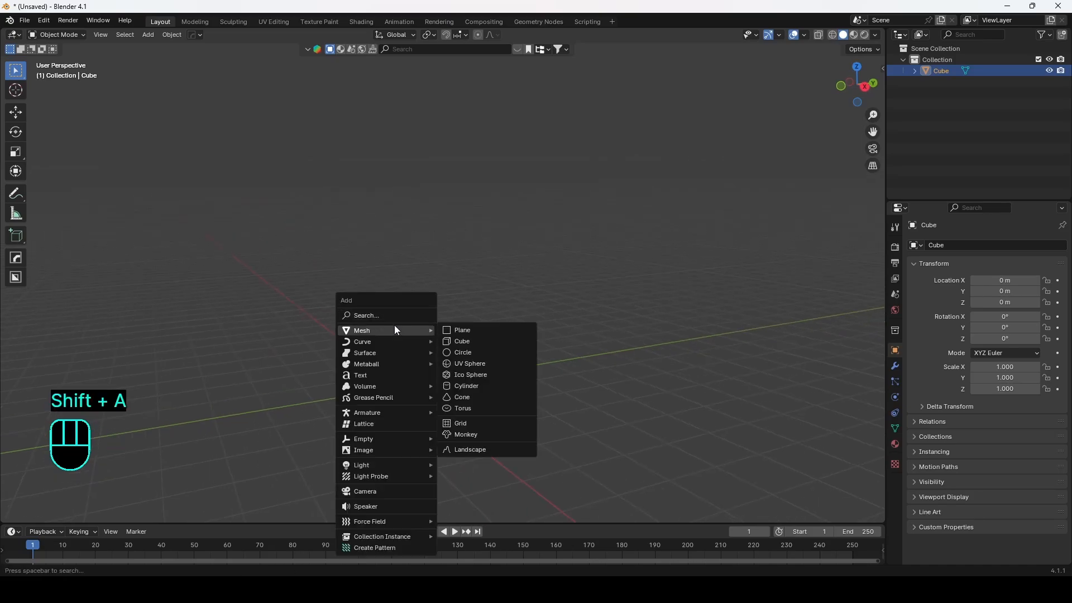
{"action": "left_click", "coordinate": [465, 434]}
{"action": "key", "text": "g"}
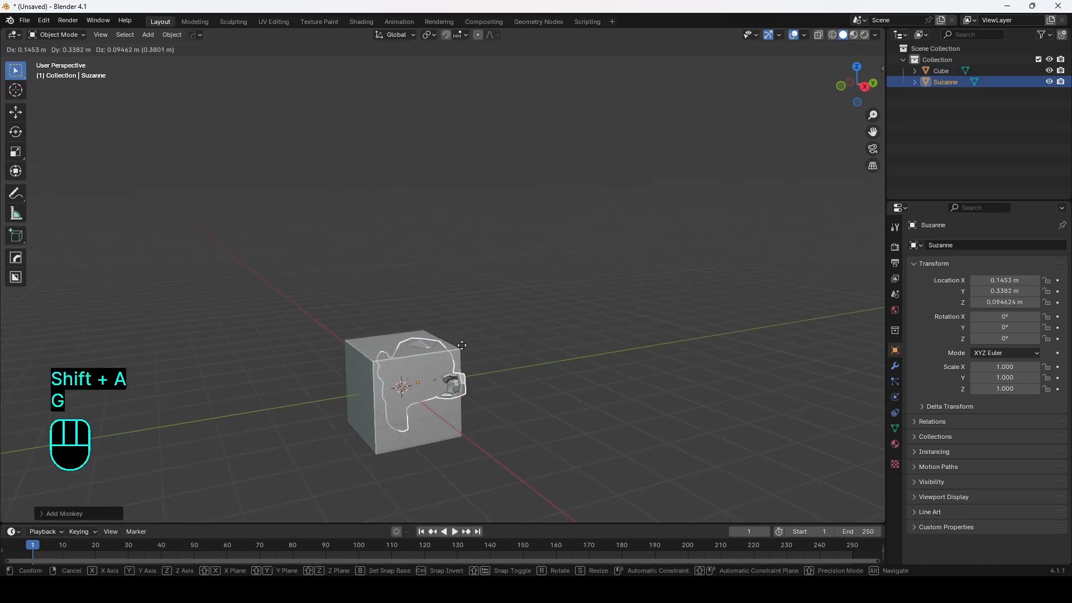
{"action": "key", "text": "x"}
{"action": "left_click", "coordinate": [620, 316]}
Step: Try rotating the monkey around the Z axis and scaling it
{"action": "middle_click_drag", "start_coordinate": [385, 342], "coordinate": [437, 344]}
{"action": "middle_click_drag", "start_coordinate": [437, 408], "coordinate": [353, 366], "text": "shift"}
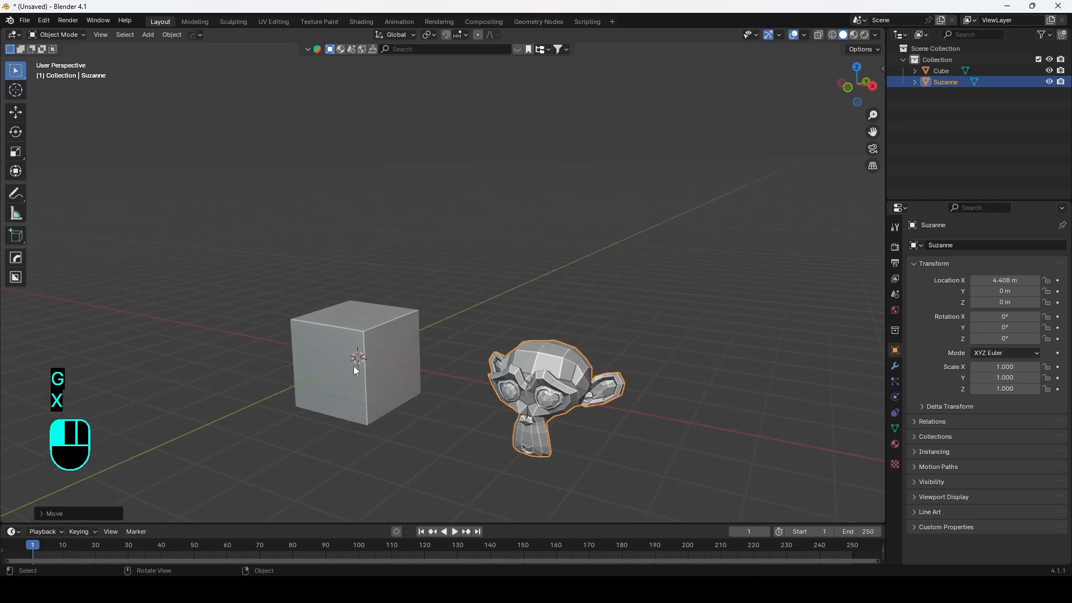
{"action": "left_click", "coordinate": [354, 367]}
{"action": "left_click", "coordinate": [564, 365]}
{"action": "key", "text": "r"}
{"action": "key", "text": "z"}
{"action": "right_click", "coordinate": [599, 340]}
{"action": "key", "text": "s"}
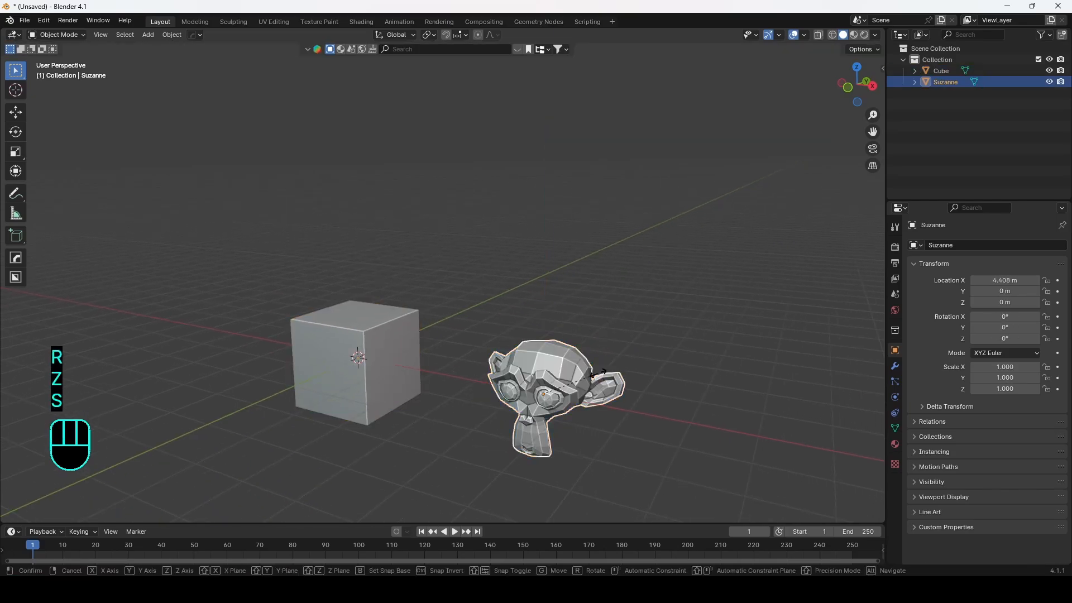
{"action": "right_click", "coordinate": [642, 349]}
Step: Select the cube, enter Edit Mode, and freely move one of its top corner vertices
{"action": "mouse_move", "coordinate": [439, 324]}
{"action": "middle_mouse_down", "text": "shift"}
{"action": "mouse_move", "coordinate": [456, 280]}
{"action": "mouse_move", "coordinate": [464, 287]}
{"action": "mouse_move", "coordinate": [424, 334]}
{"action": "middle_mouse_up", "text": "shift"}
{"action": "middle_click_drag", "start_coordinate": [498, 300], "coordinate": [478, 305]}
{"action": "middle_click_drag", "start_coordinate": [435, 256], "coordinate": [316, 276], "text": "shift"}
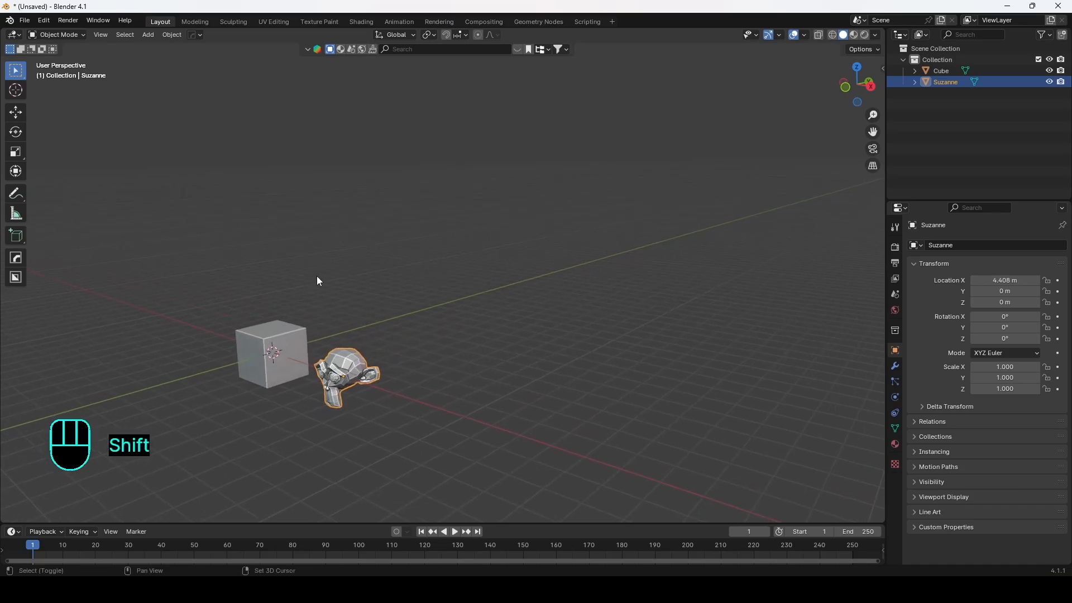
{"action": "left_click", "coordinate": [263, 343]}
{"action": "middle_click_drag", "start_coordinate": [263, 342], "coordinate": [395, 318], "text": "shift"}
{"action": "middle_click_drag", "start_coordinate": [265, 332], "coordinate": [442, 273]}
{"action": "scroll", "coordinate": [307, 321], "scroll_direction": "up", "scroll_amount": 2}
{"action": "scroll", "coordinate": [417, 317], "scroll_direction": "up", "scroll_amount": 3}
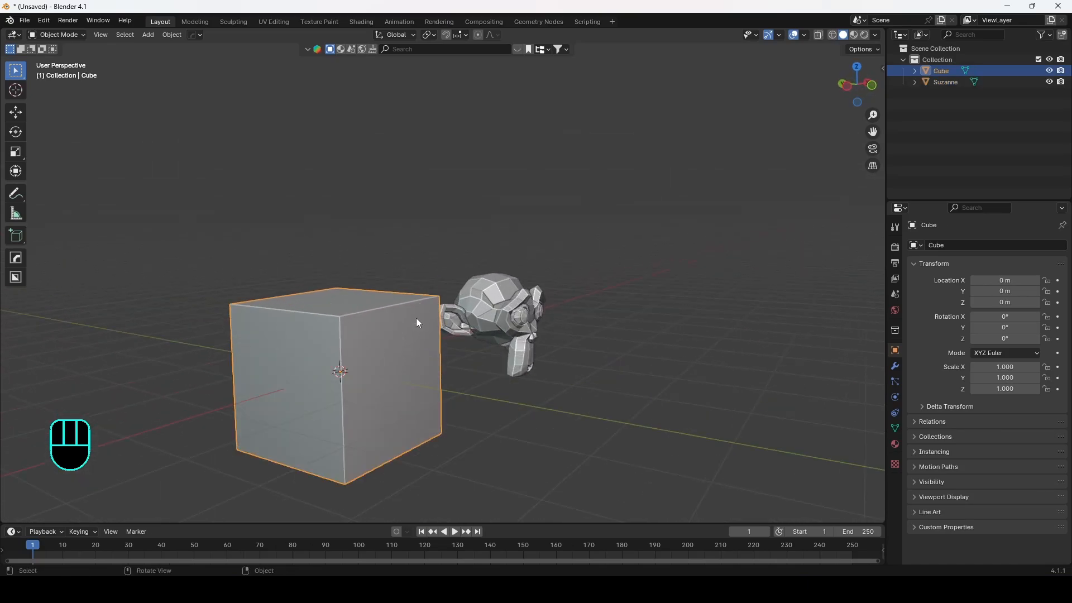
{"action": "middle_click_drag", "start_coordinate": [373, 367], "coordinate": [396, 336], "text": "shift"}
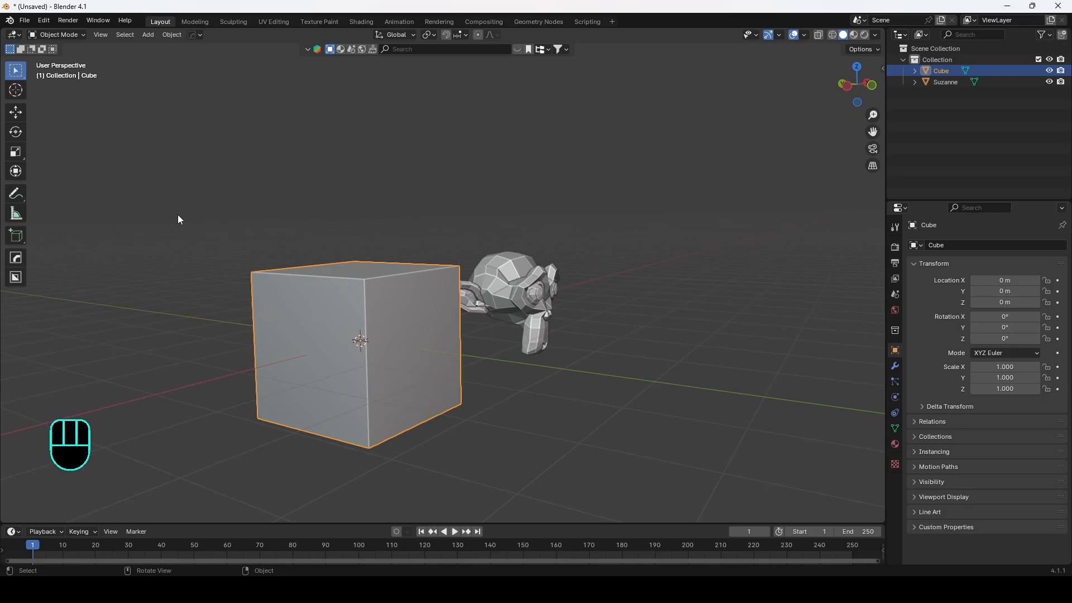
{"action": "key", "text": "Tab"}
{"action": "left_click", "coordinate": [368, 276]}
{"action": "key", "text": "1"}
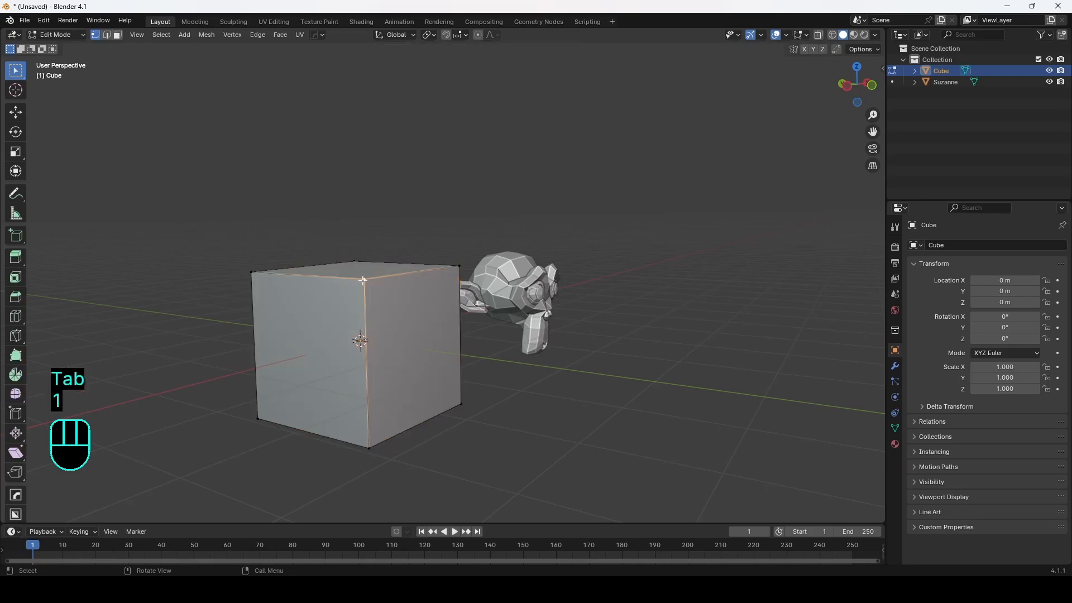
{"action": "key", "text": "g"}
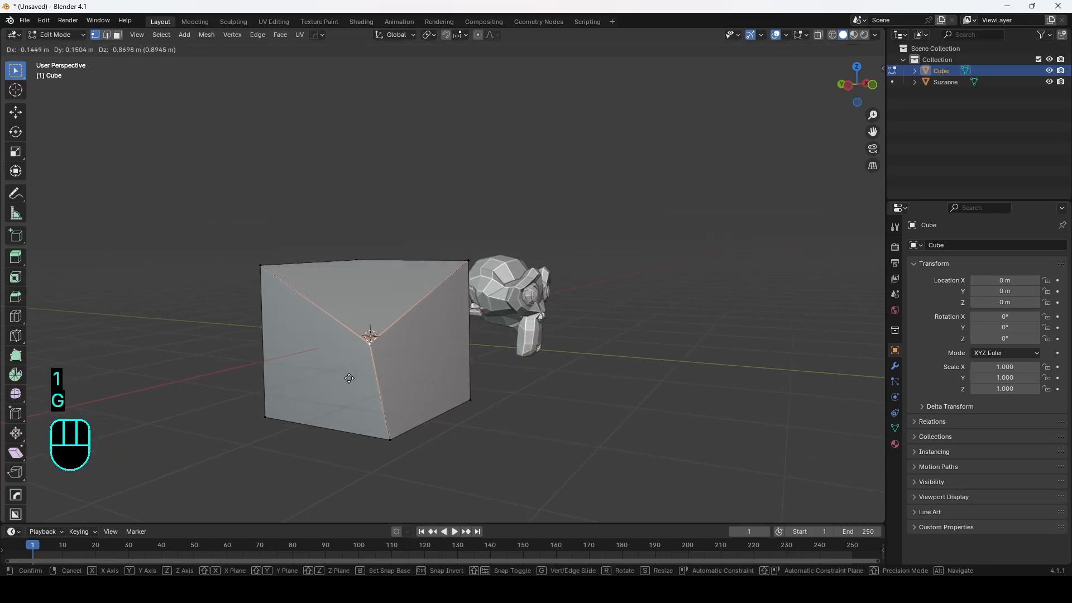
{"action": "left_click", "coordinate": [352, 376]}
Step: Select two more top corner vertices of the cube and lower each along the Z axis
{"action": "left_click", "coordinate": [264, 267]}
{"action": "key", "text": "g"}
{"action": "key", "text": "z"}
{"action": "left_click", "coordinate": [268, 346]}
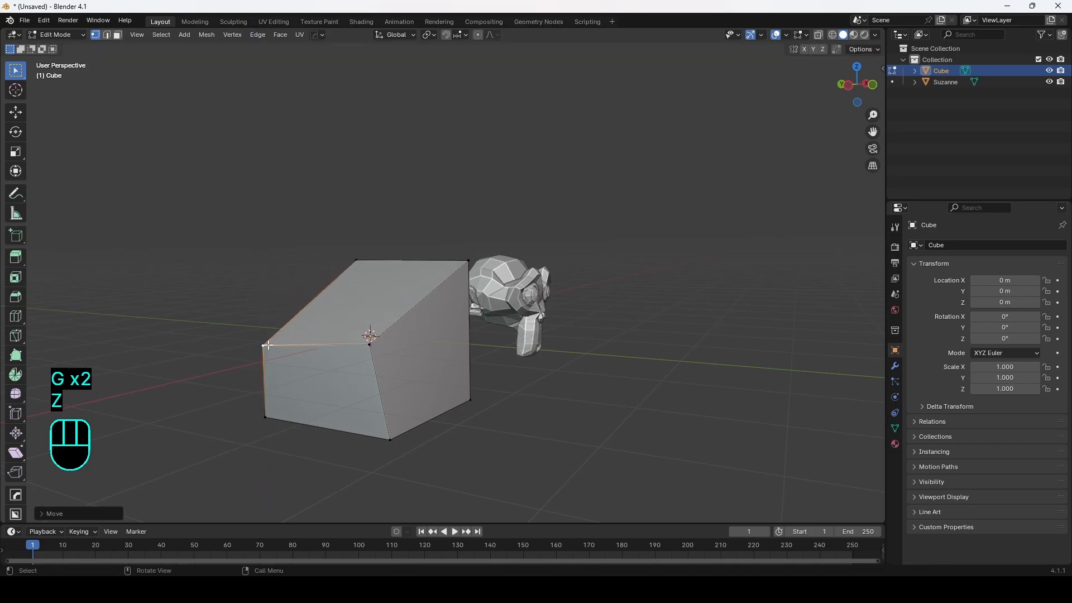
{"action": "left_click", "coordinate": [464, 263]}
{"action": "key", "text": "g"}
{"action": "key", "text": "z"}
{"action": "left_click", "coordinate": [434, 309]}
Step: Browse the UV Editing, Texture Paint, Shading and Layout workspaces
{"action": "middle_click_drag", "start_coordinate": [338, 277], "coordinate": [394, 291]}
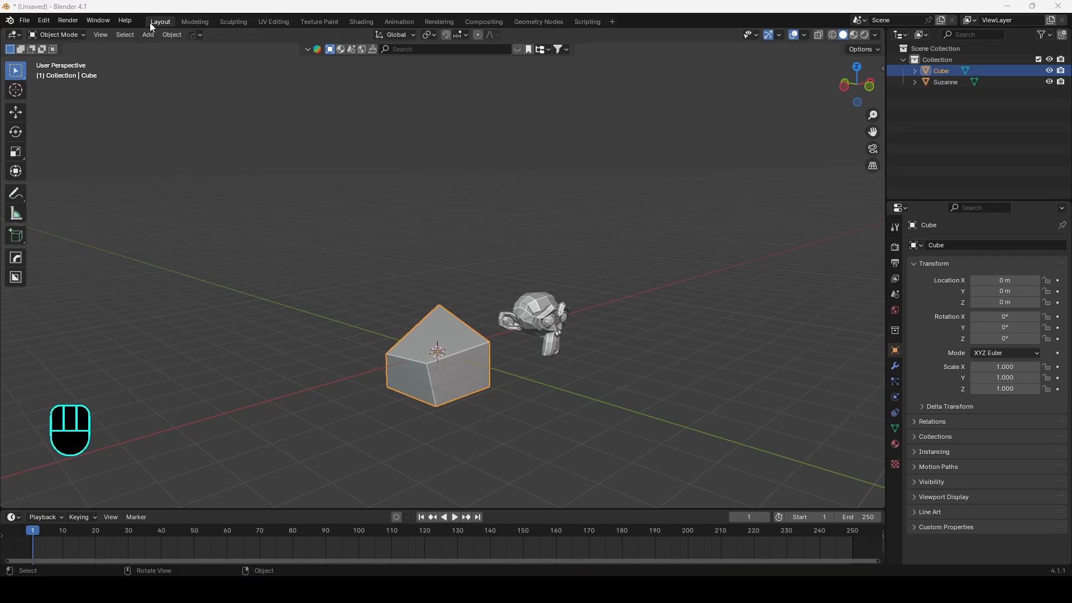
{"action": "left_click", "coordinate": [236, 20]}
{"action": "left_click", "coordinate": [262, 21]}
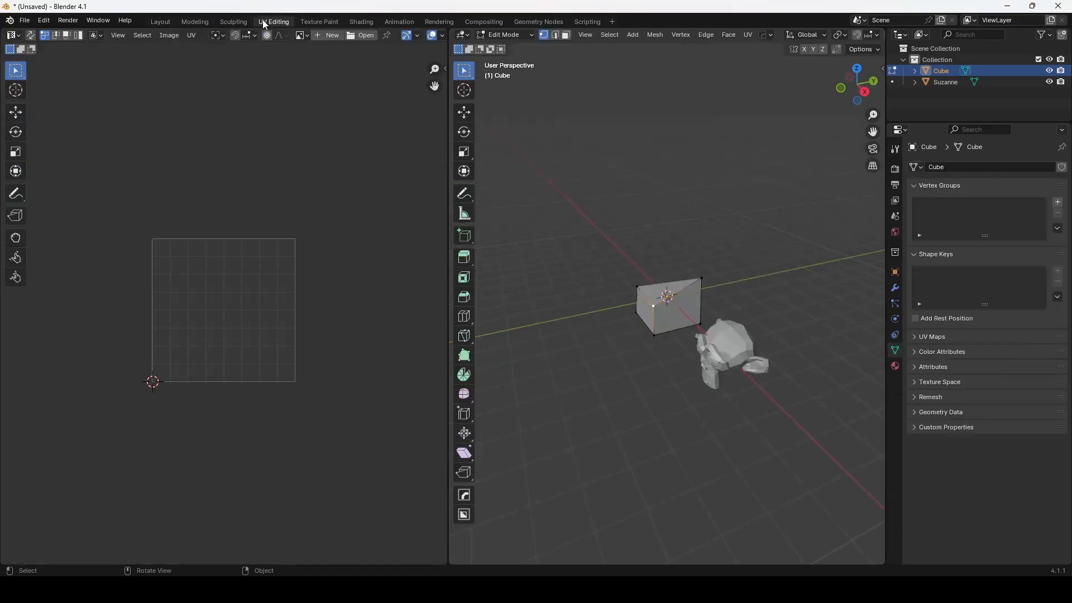
{"action": "left_click", "coordinate": [314, 22]}
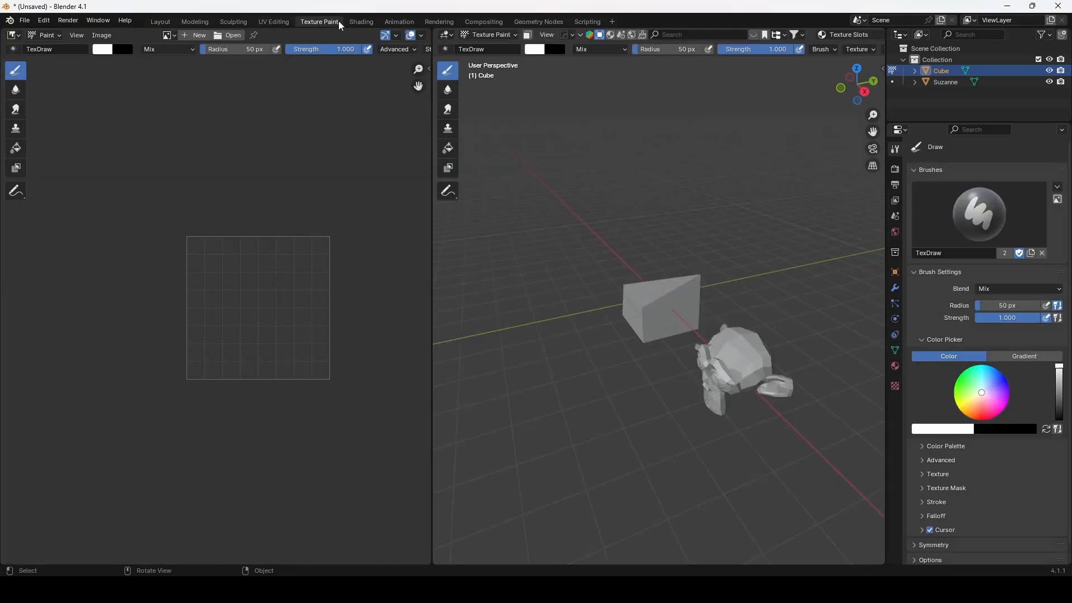
{"action": "left_click", "coordinate": [370, 24]}
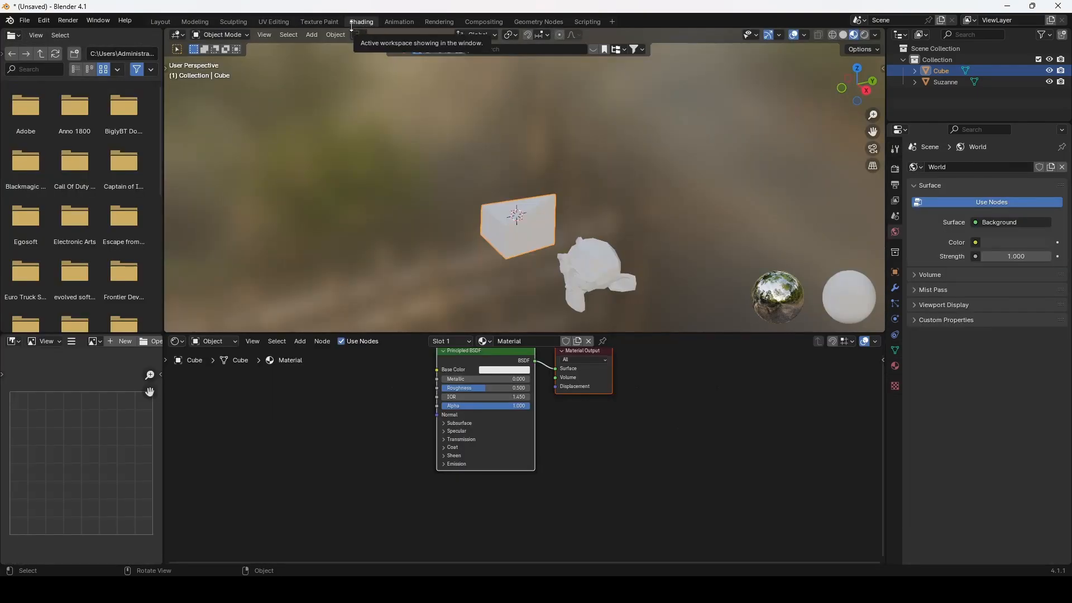
{"action": "left_click", "coordinate": [155, 23]}
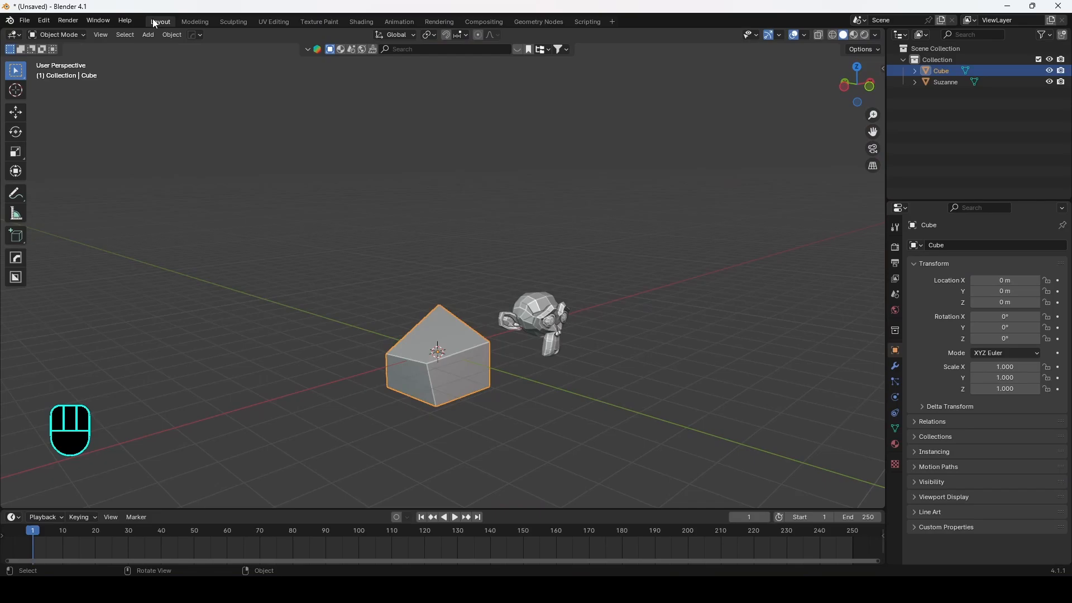
{"action": "left_click", "coordinate": [316, 23]}
{"action": "left_click", "coordinate": [365, 23]}
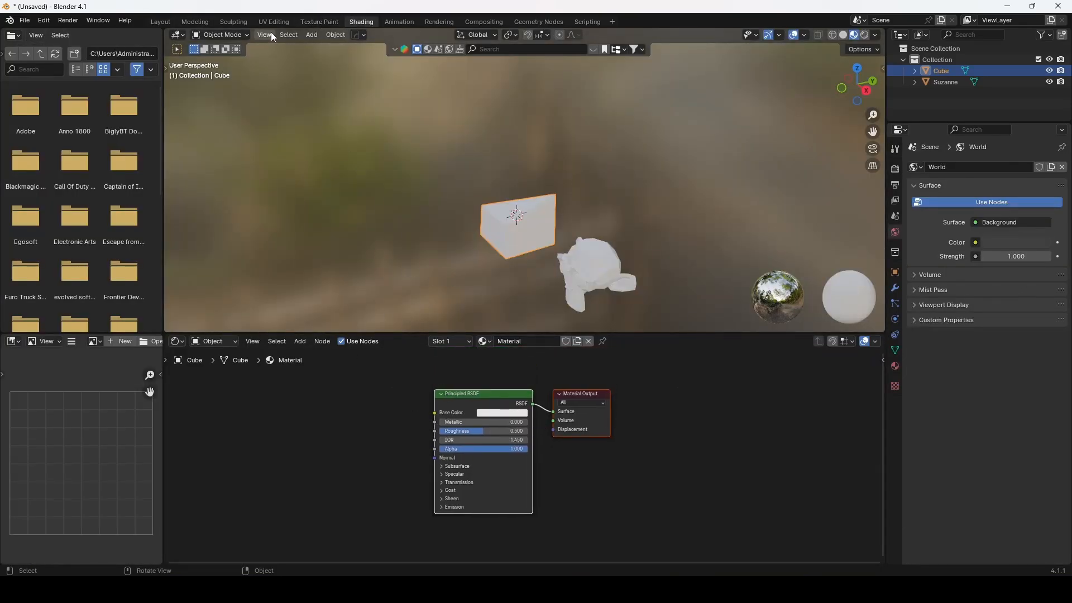
{"action": "left_click", "coordinate": [318, 22]}
{"action": "left_click", "coordinate": [166, 22]}
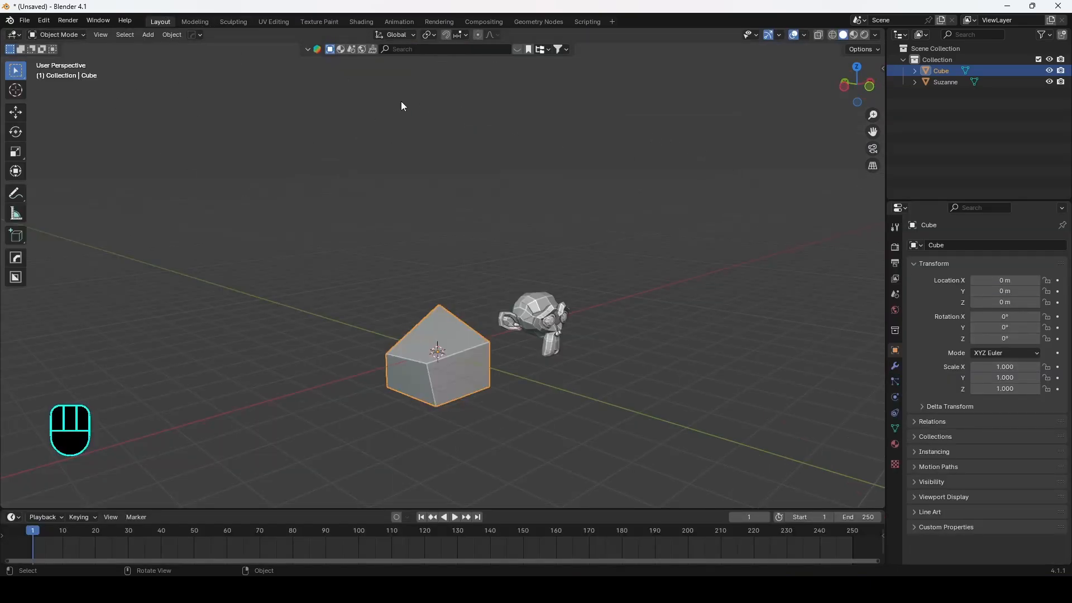
Step: Resize the Properties, Outliner and timeline areas of the Layout workspace
{"action": "left_click", "coordinate": [613, 21]}
{"action": "mouse_move", "coordinate": [310, 510]}
{"action": "left_mouse_down"}
{"action": "mouse_move", "coordinate": [326, 157]}
{"action": "mouse_move", "coordinate": [327, 501]}
{"action": "left_mouse_up"}
{"action": "left_click_drag", "start_coordinate": [887, 304], "coordinate": [652, 302]}
{"action": "left_click_drag", "start_coordinate": [682, 202], "coordinate": [669, 224]}
{"action": "left_click_drag", "start_coordinate": [652, 260], "coordinate": [818, 268]}
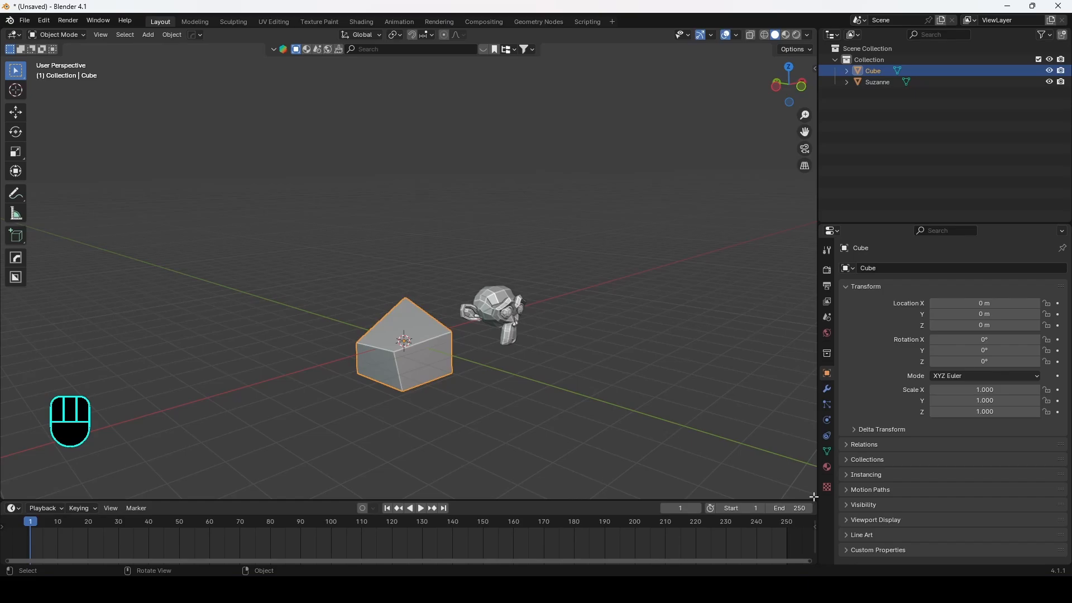
{"action": "left_click_drag", "start_coordinate": [814, 497], "coordinate": [814, 525]}
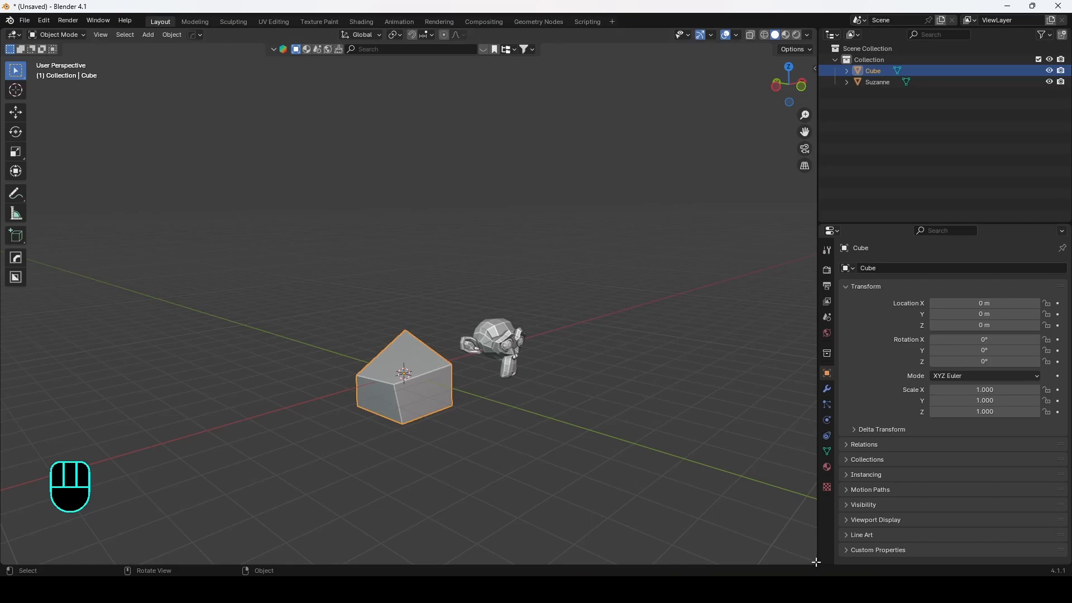
Step: Split a new area off the bottom of the viewport and set it to the Timeline editor
{"action": "left_click_drag", "start_coordinate": [816, 564], "coordinate": [800, 398]}
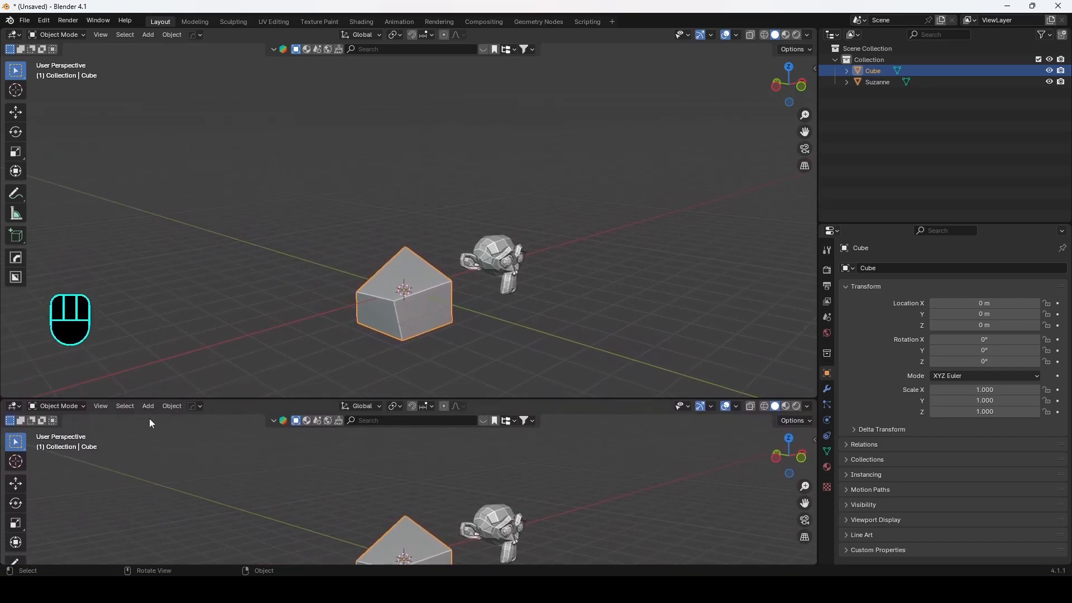
{"action": "left_click", "coordinate": [14, 406]}
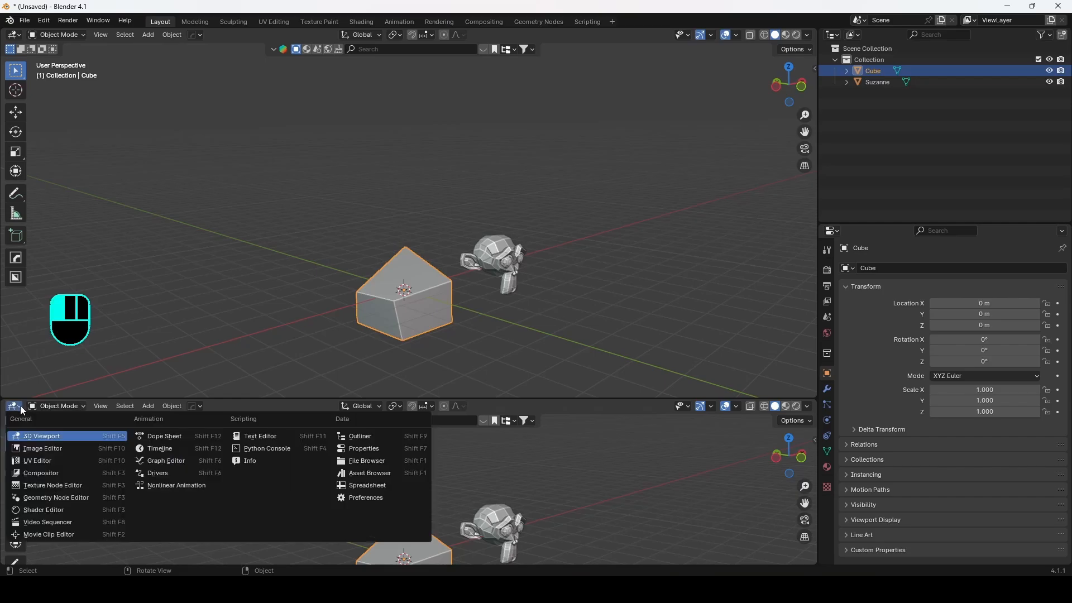
{"action": "left_click", "coordinate": [21, 407]}
{"action": "left_click", "coordinate": [21, 408]}
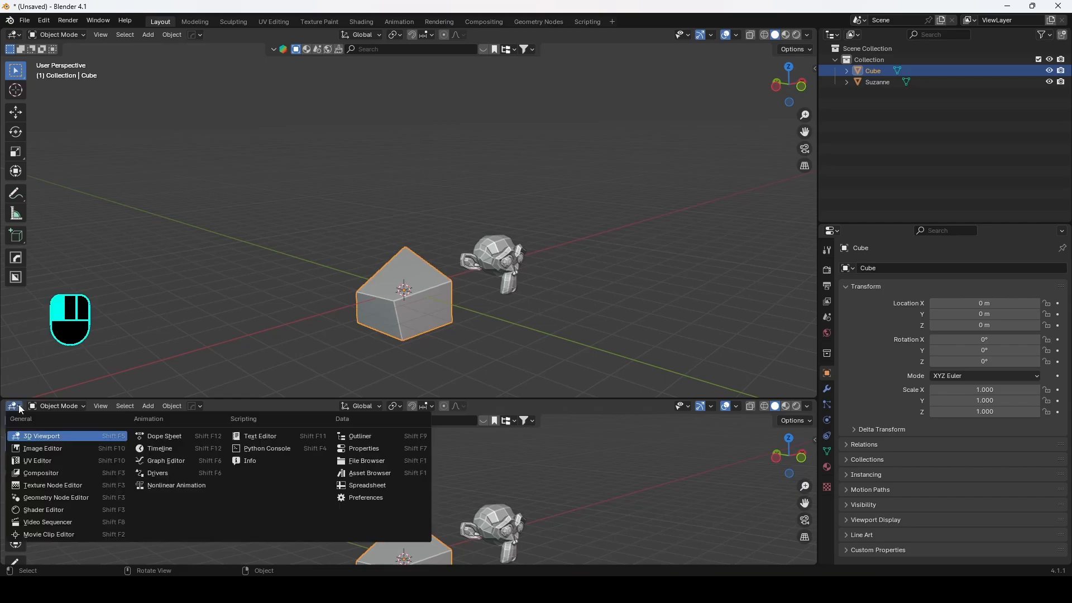
{"action": "left_click", "coordinate": [179, 450]}
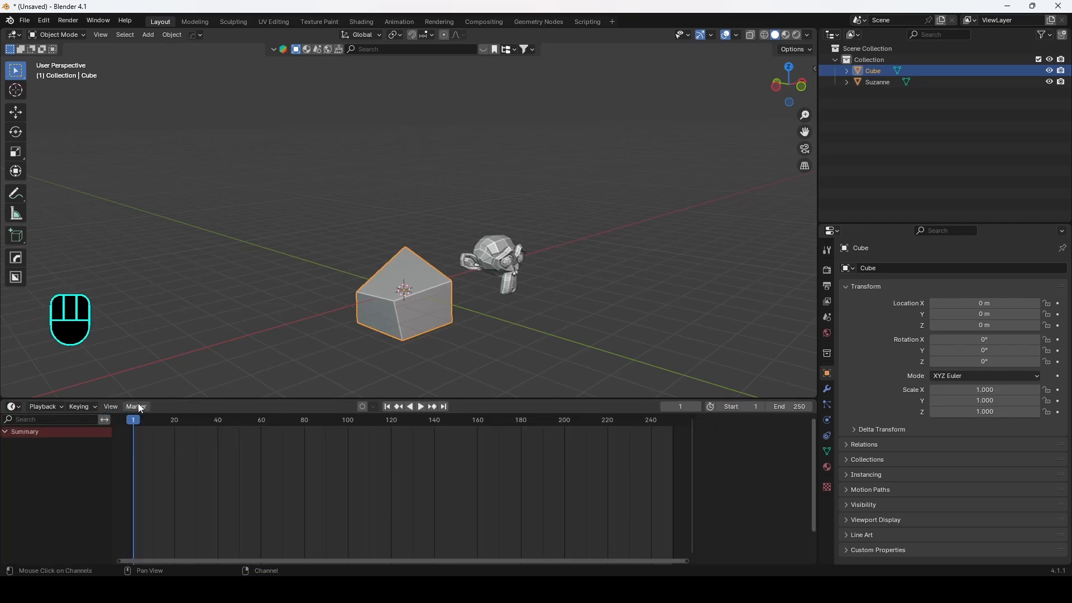
{"action": "left_click_drag", "start_coordinate": [158, 399], "coordinate": [169, 427]}
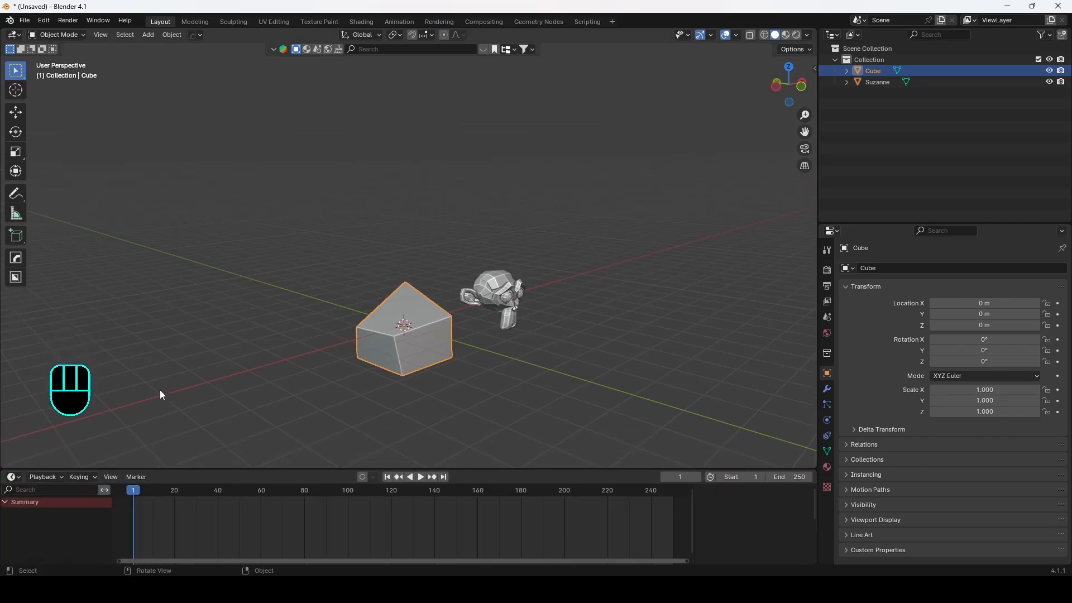
Step: Switch the main area to the Image Editor and Timeline, then back to the 3D Viewport
{"action": "left_click", "coordinate": [14, 36]}
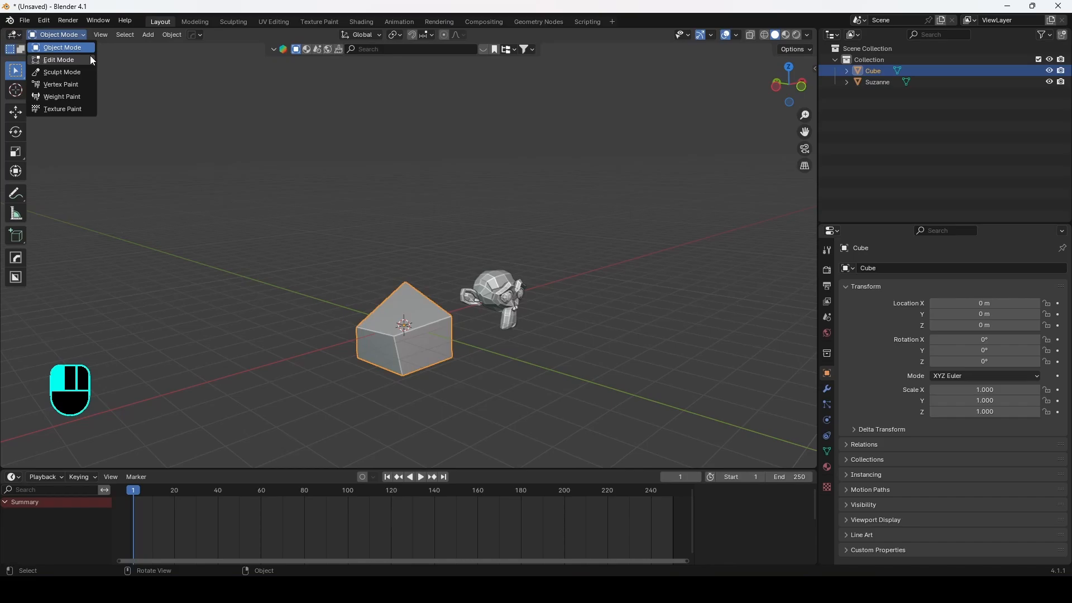
{"action": "left_click", "coordinate": [15, 37]}
{"action": "left_click", "coordinate": [54, 77]}
{"action": "left_click", "coordinate": [15, 36]}
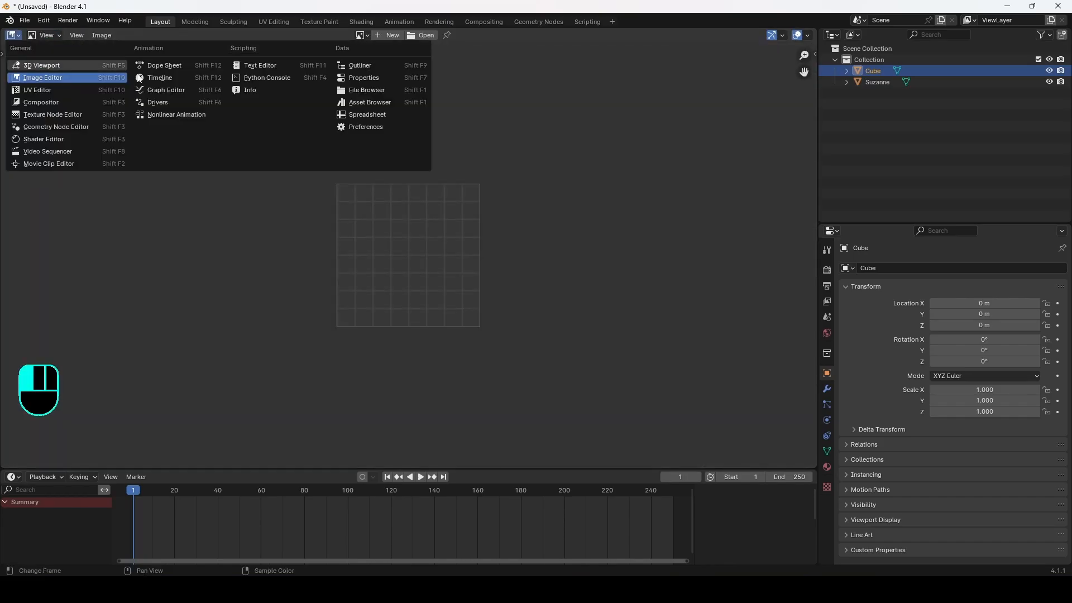
{"action": "left_click", "coordinate": [164, 76]}
{"action": "left_click", "coordinate": [15, 35]}
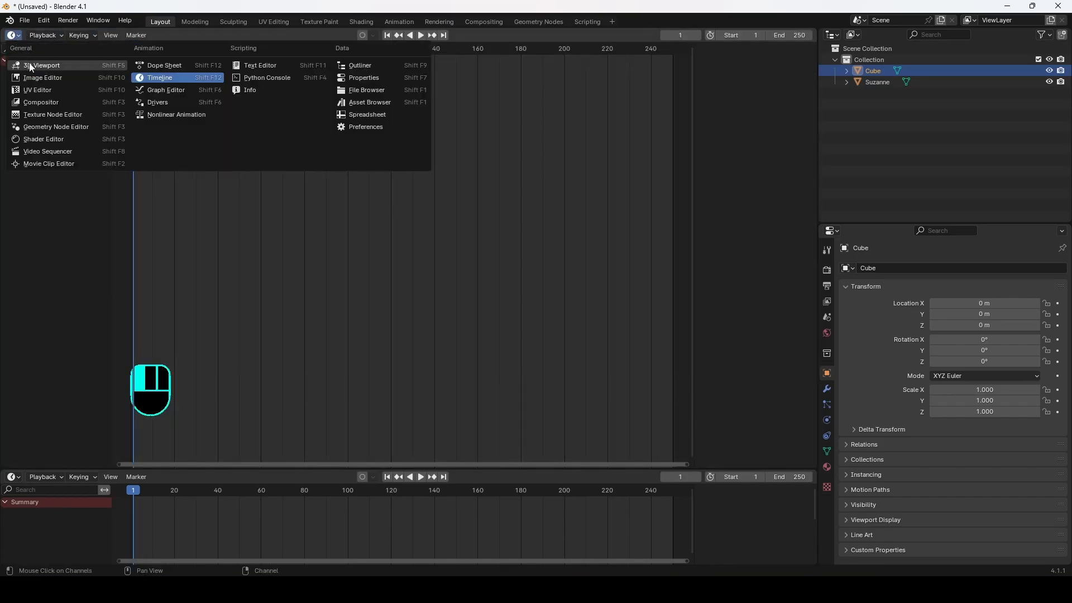
{"action": "left_click", "coordinate": [56, 65]}
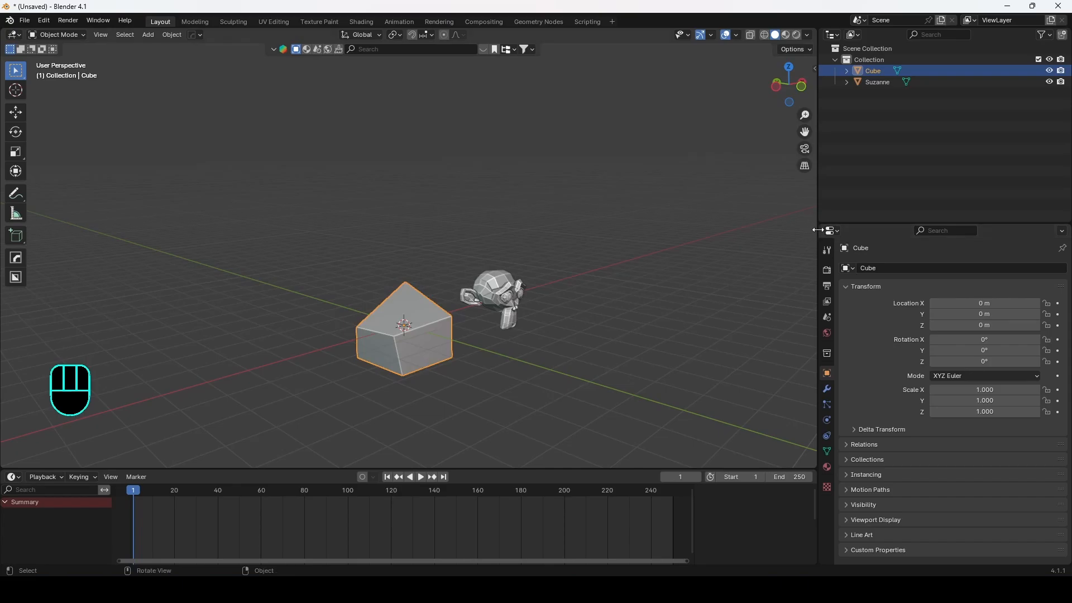
Step: Collapse the Outliner and merge the viewport into the right-hand column, leaving Properties beside the timeline
{"action": "left_click_drag", "start_coordinate": [821, 227], "coordinate": [822, 94]}
{"action": "left_click_drag", "start_coordinate": [820, 229], "coordinate": [823, 175]}
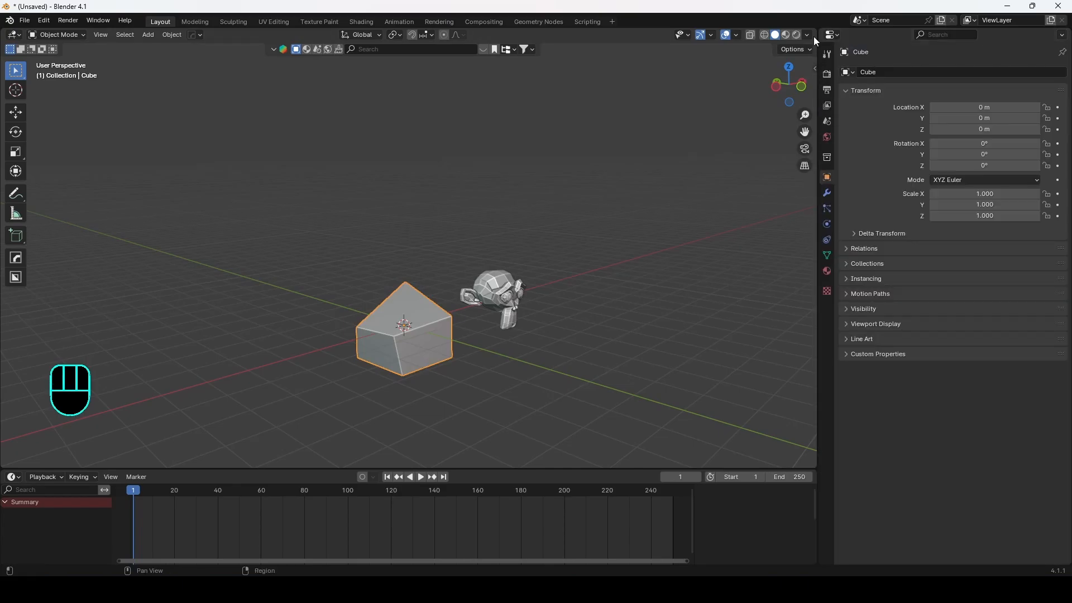
{"action": "left_click_drag", "start_coordinate": [814, 31], "coordinate": [858, 83]}
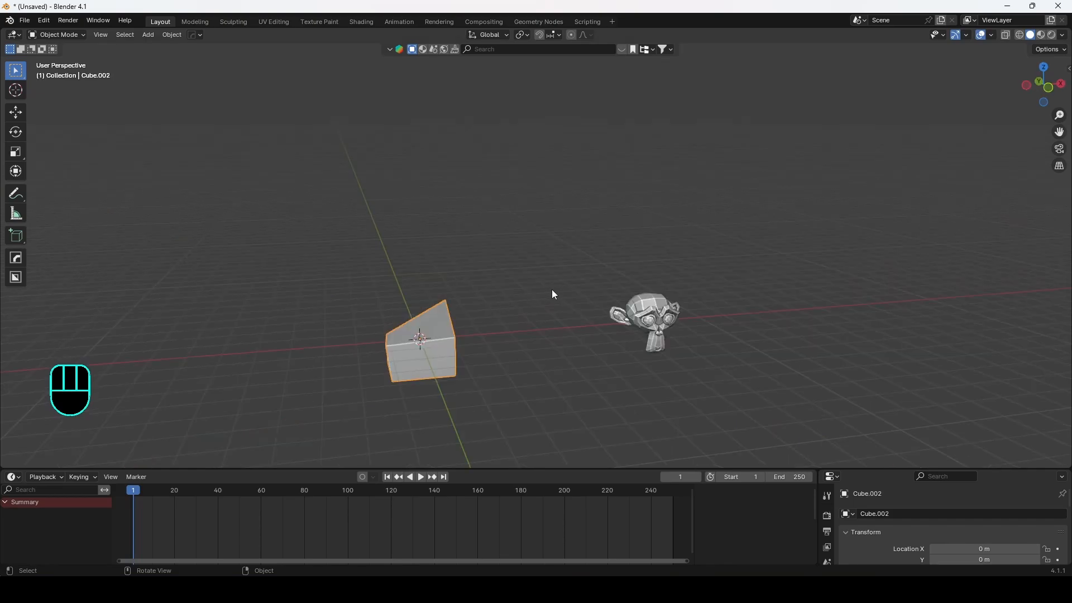
Step: Duplicate the cube twice, sliding each copy along the X axis
{"action": "middle_click_drag", "start_coordinate": [506, 298], "coordinate": [491, 311]}
{"action": "key", "text": "shift+d"}
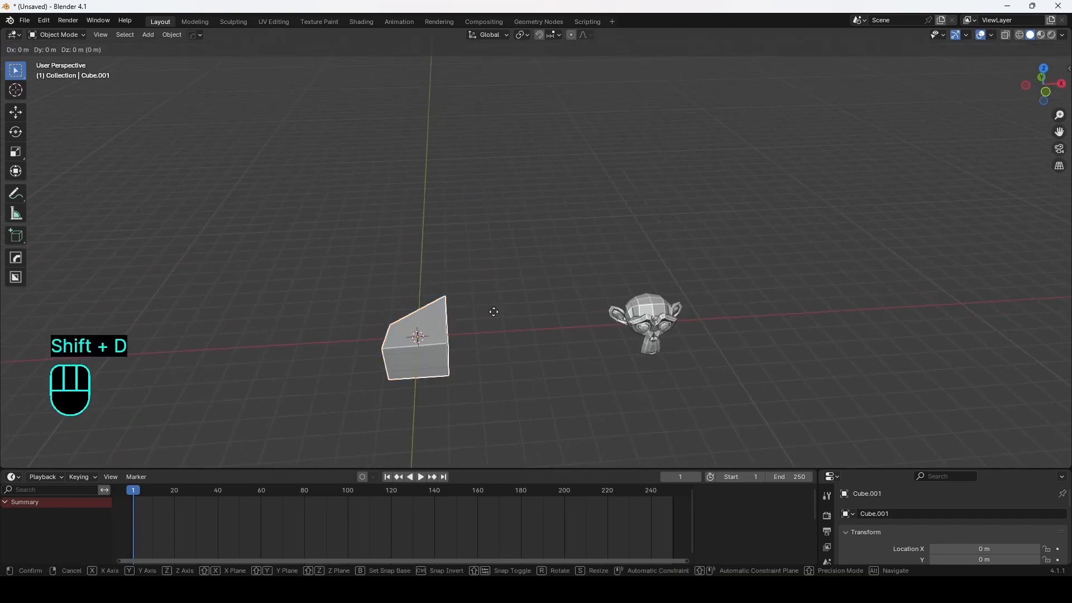
{"action": "key", "text": "x"}
{"action": "left_click", "coordinate": [375, 318]}
{"action": "key", "text": "shift+d"}
{"action": "key", "text": "x"}
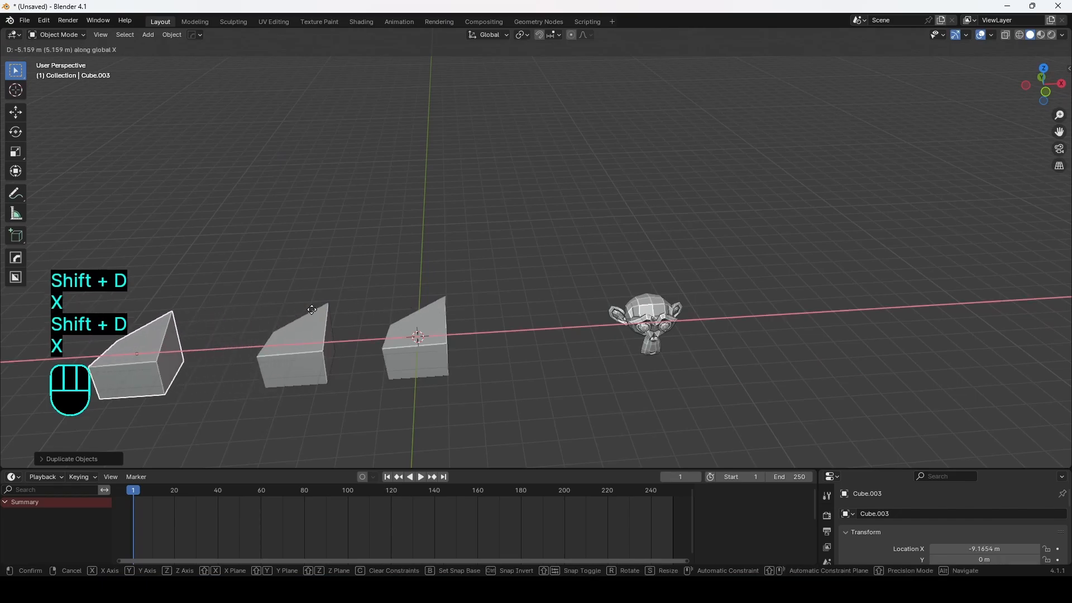
{"action": "left_click", "coordinate": [320, 314]}
Step: Select all three cubes together with additive selection
{"action": "middle_click_drag", "start_coordinate": [320, 314], "coordinate": [444, 273], "text": "shift"}
{"action": "left_click", "coordinate": [440, 297]}
{"action": "scroll", "coordinate": [541, 244], "scroll_direction": "down", "scroll_amount": 5}
{"action": "middle_click_drag", "start_coordinate": [541, 245], "coordinate": [502, 274], "text": "shift"}
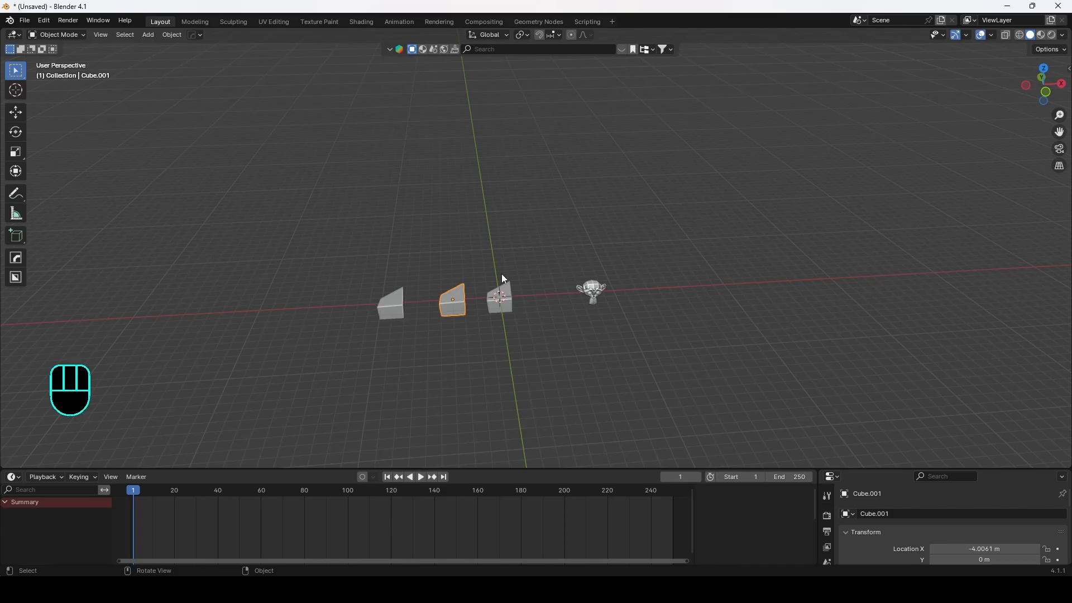
{"action": "scroll", "coordinate": [485, 278], "scroll_direction": "up", "scroll_amount": 4}
{"action": "middle_click_drag", "start_coordinate": [468, 278], "coordinate": [503, 324], "text": "shift"}
{"action": "left_click", "coordinate": [523, 283]}
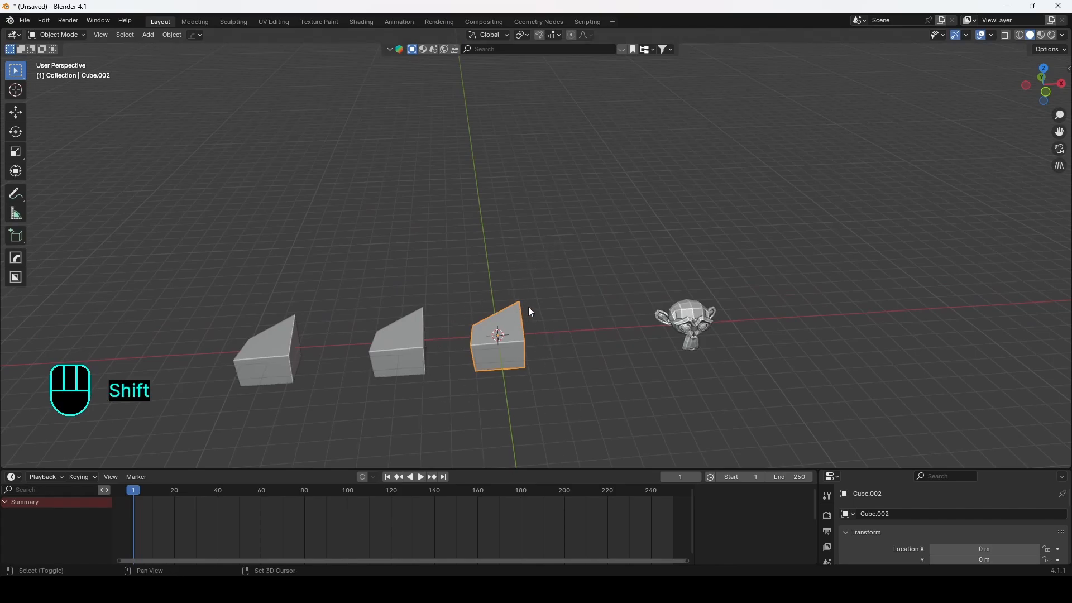
{"action": "middle_click_drag", "start_coordinate": [528, 307], "coordinate": [527, 304], "text": "shift"}
{"action": "left_click", "coordinate": [403, 334], "text": "shift"}
{"action": "left_click", "coordinate": [274, 348], "text": "shift"}
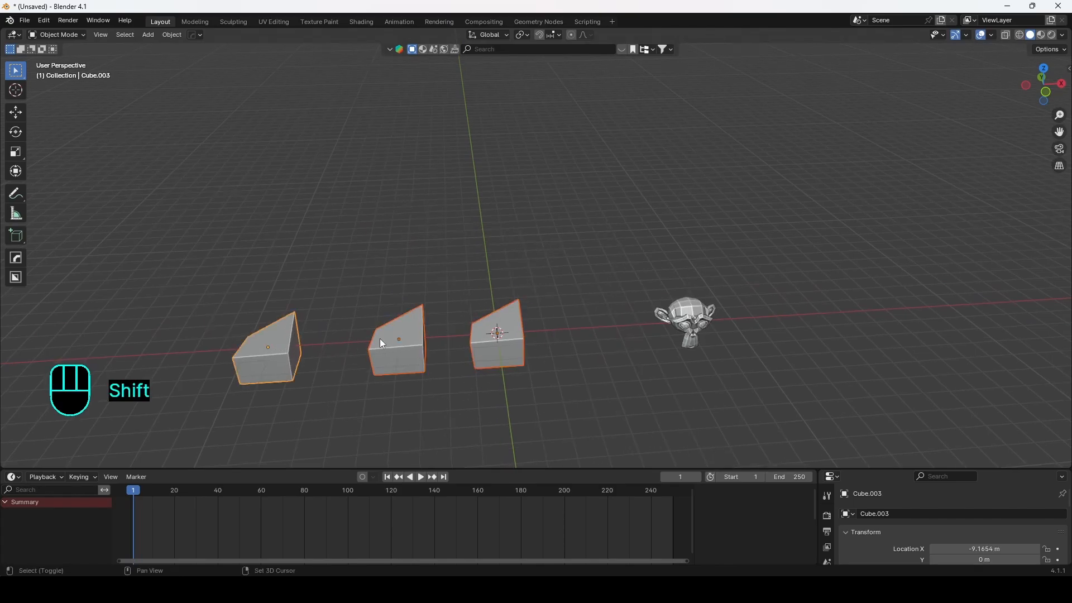
{"action": "middle_click_drag", "start_coordinate": [402, 334], "coordinate": [424, 308], "text": "shift"}
Step: Add Suzanne to the selection and begin rotating the selected objects
{"action": "left_click", "coordinate": [698, 282], "text": "shift"}
{"action": "middle_click_drag", "start_coordinate": [698, 281], "coordinate": [668, 283], "text": "shift"}
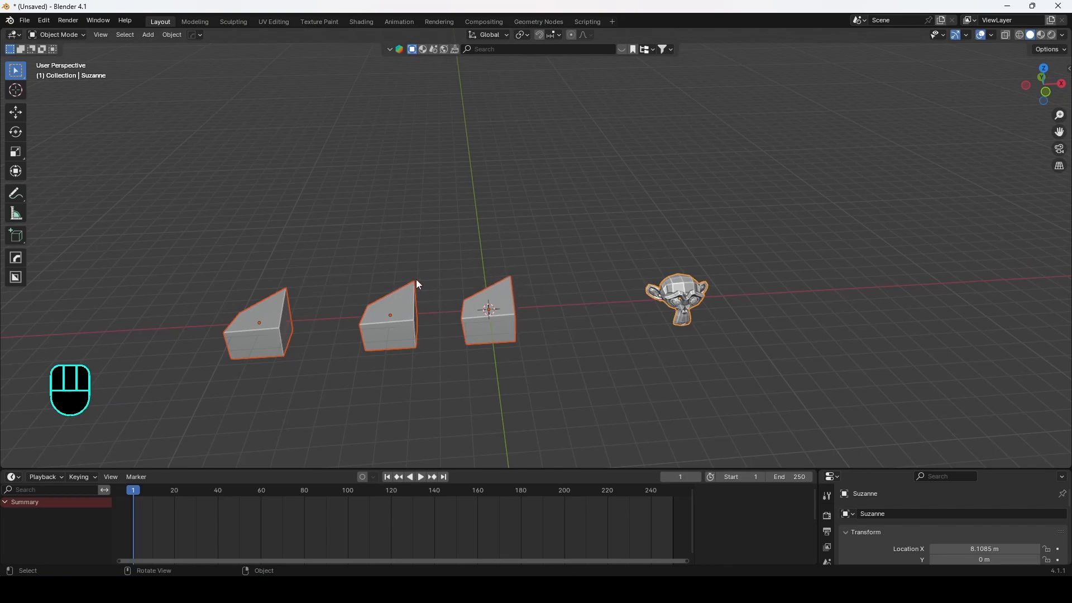
{"action": "middle_click_drag", "start_coordinate": [569, 256], "coordinate": [481, 310], "text": "shift"}
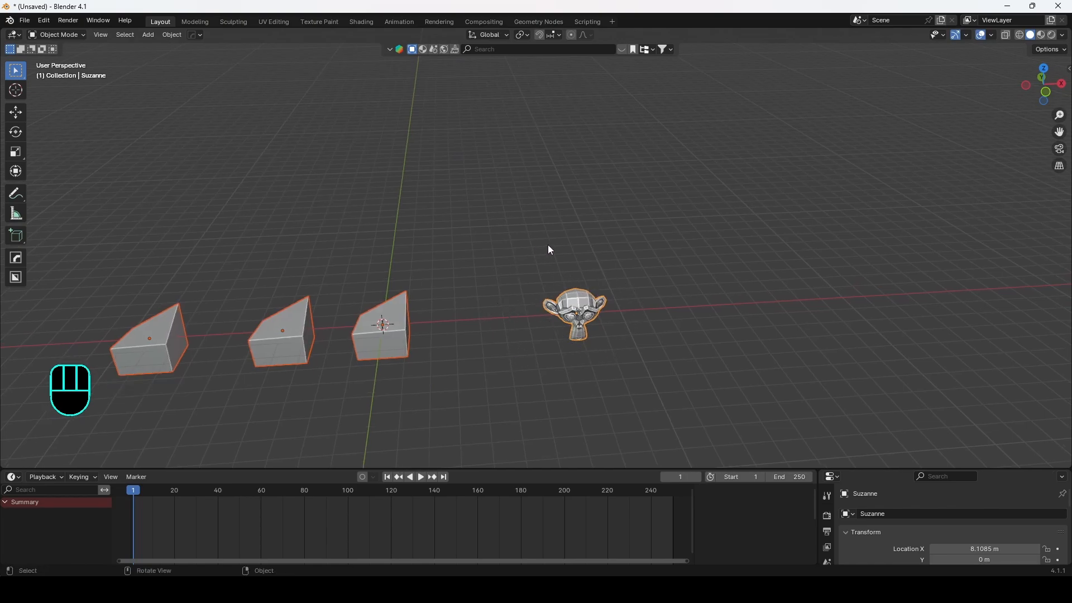
{"action": "key", "text": "r"}
{"action": "key", "text": "shift"}
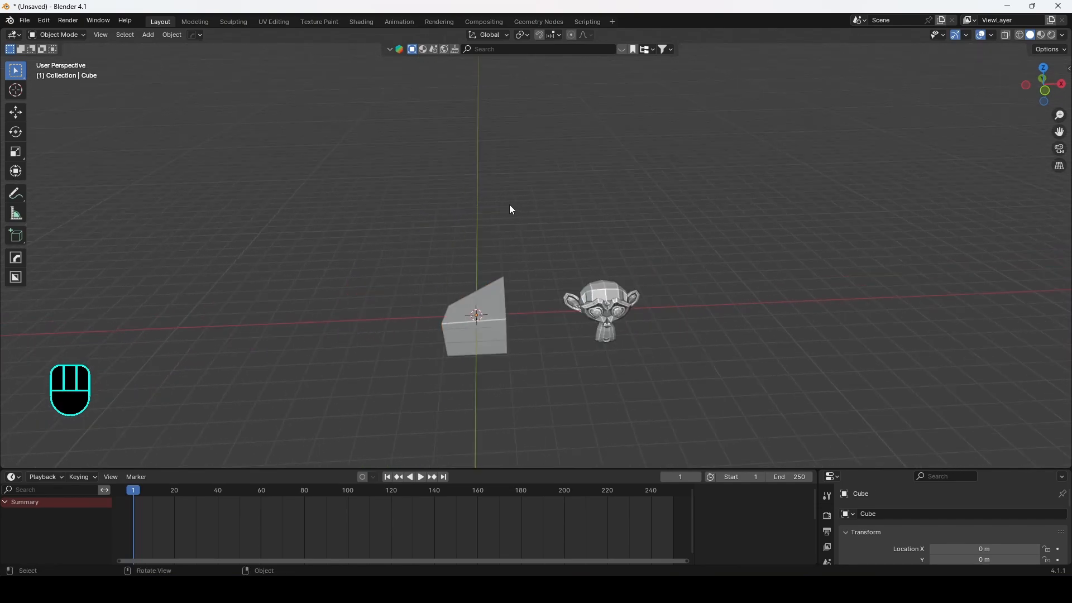
Step: Select the cube and then Suzanne to examine where each object's origin sits
{"action": "middle_click_drag", "start_coordinate": [416, 183], "coordinate": [523, 241]}
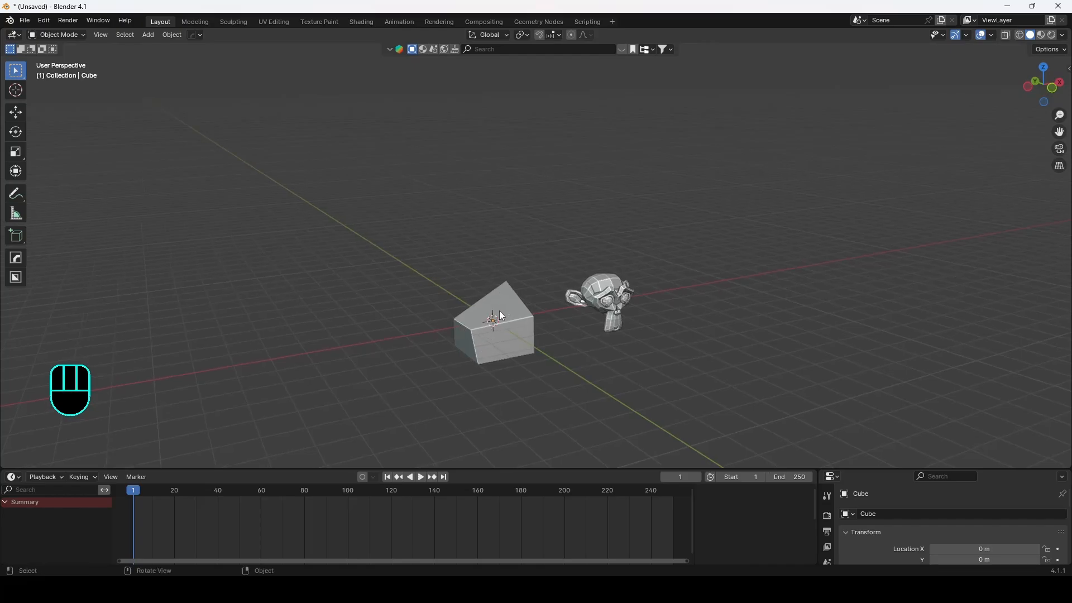
{"action": "scroll", "coordinate": [503, 317], "scroll_direction": "up", "scroll_amount": 3}
{"action": "middle_click_drag", "start_coordinate": [504, 318], "coordinate": [435, 335], "text": "shift"}
{"action": "scroll", "coordinate": [426, 324], "scroll_direction": "up", "scroll_amount": 3}
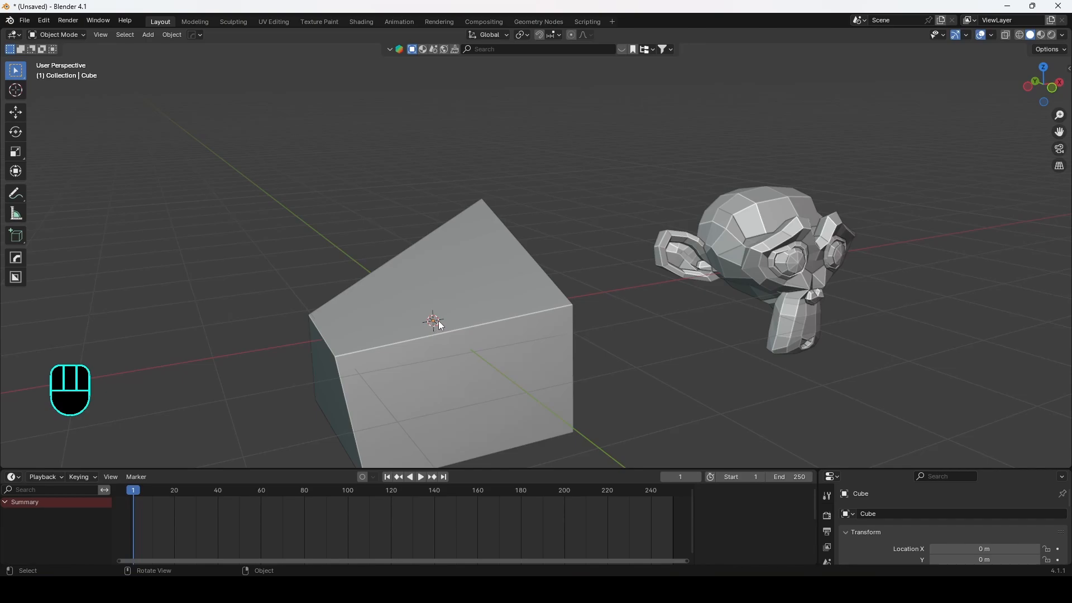
{"action": "left_click", "coordinate": [514, 286]}
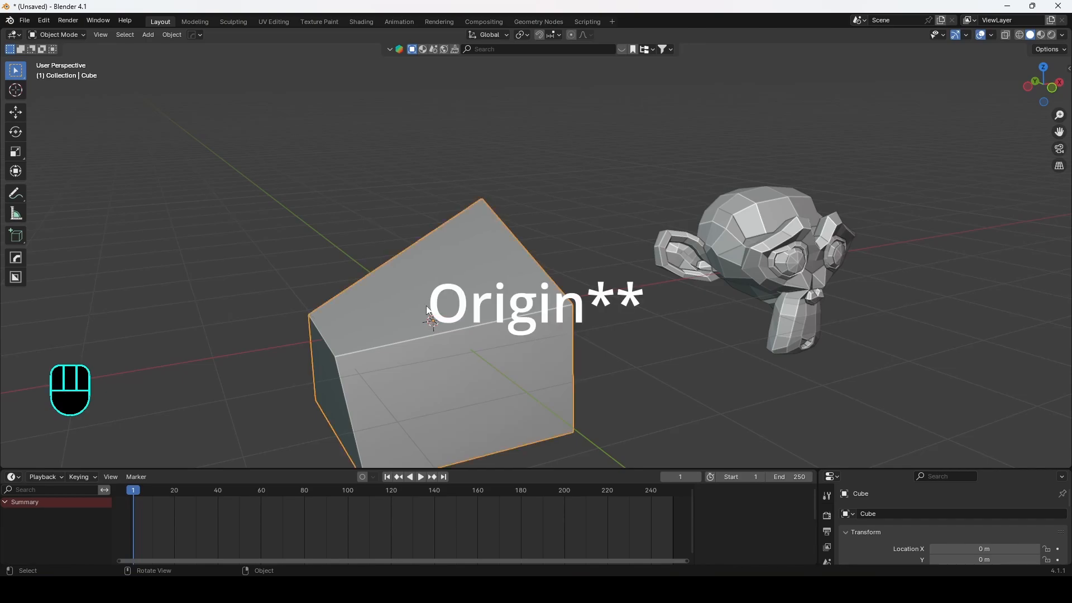
{"action": "middle_click_drag", "start_coordinate": [437, 321], "coordinate": [456, 297], "text": "shift"}
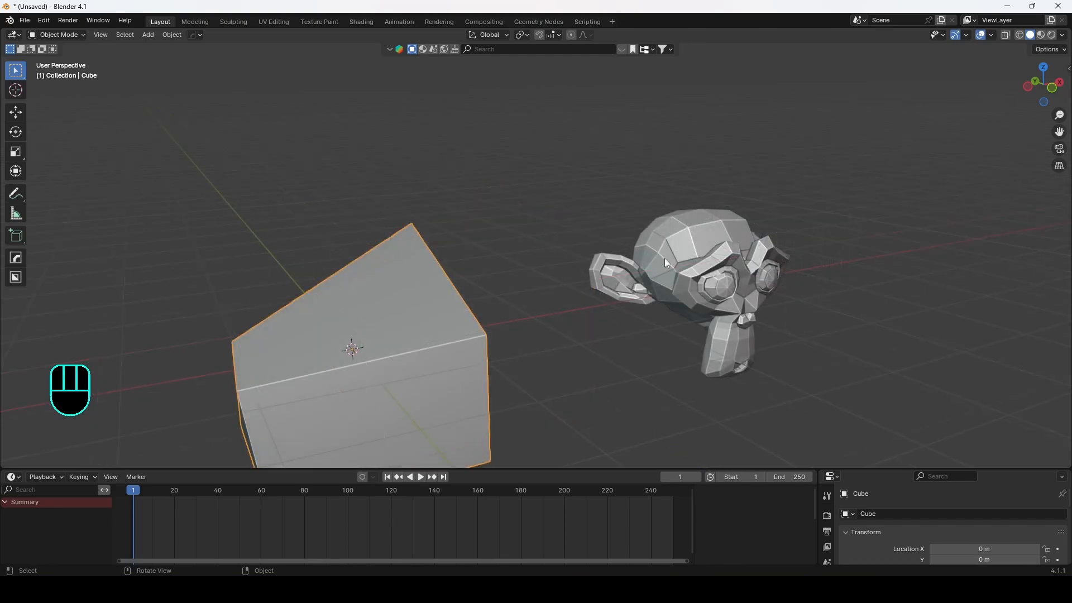
{"action": "left_click", "coordinate": [664, 258]}
Step: Try to move Suzanne and to rotate it about the Z axis
{"action": "middle_click_drag", "start_coordinate": [819, 244], "coordinate": [750, 200], "text": "shift"}
{"action": "middle_click_drag", "start_coordinate": [665, 235], "coordinate": [612, 283]}
{"action": "scroll", "coordinate": [614, 281], "scroll_direction": "down", "scroll_amount": 2}
{"action": "key", "text": "g"}
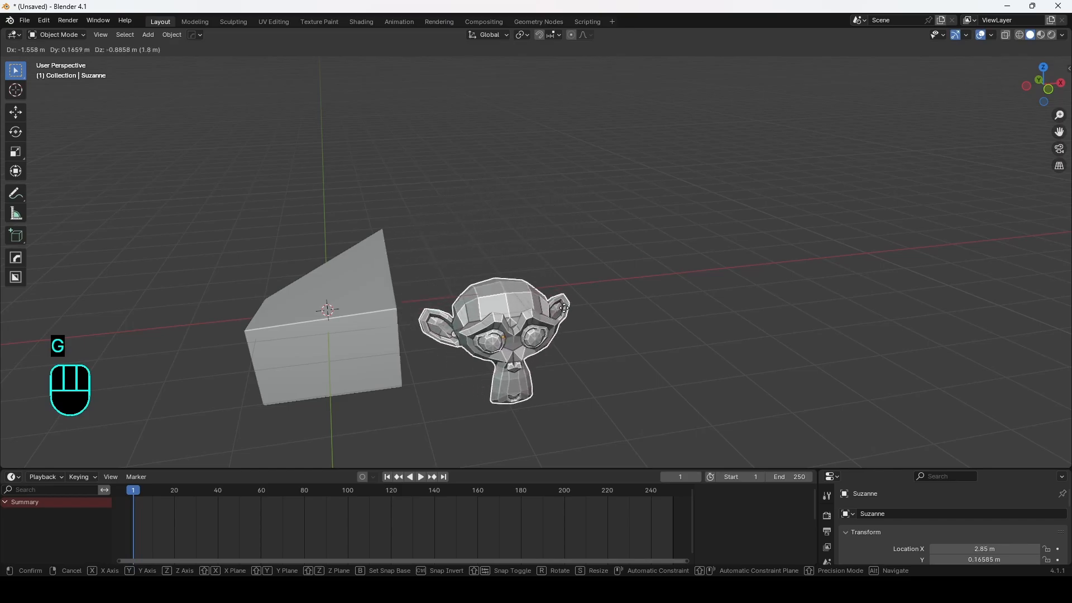
{"action": "right_click", "coordinate": [699, 208]}
{"action": "middle_click_drag", "start_coordinate": [684, 191], "coordinate": [618, 193]}
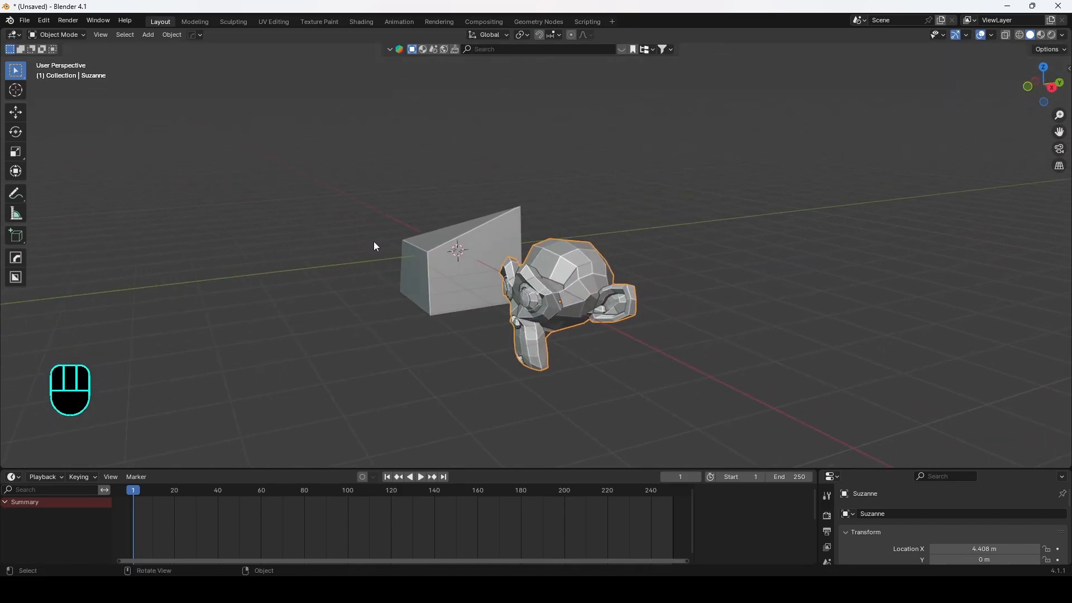
{"action": "middle_click_drag", "start_coordinate": [373, 241], "coordinate": [447, 277]}
{"action": "middle_click_drag", "start_coordinate": [544, 258], "coordinate": [543, 225]}
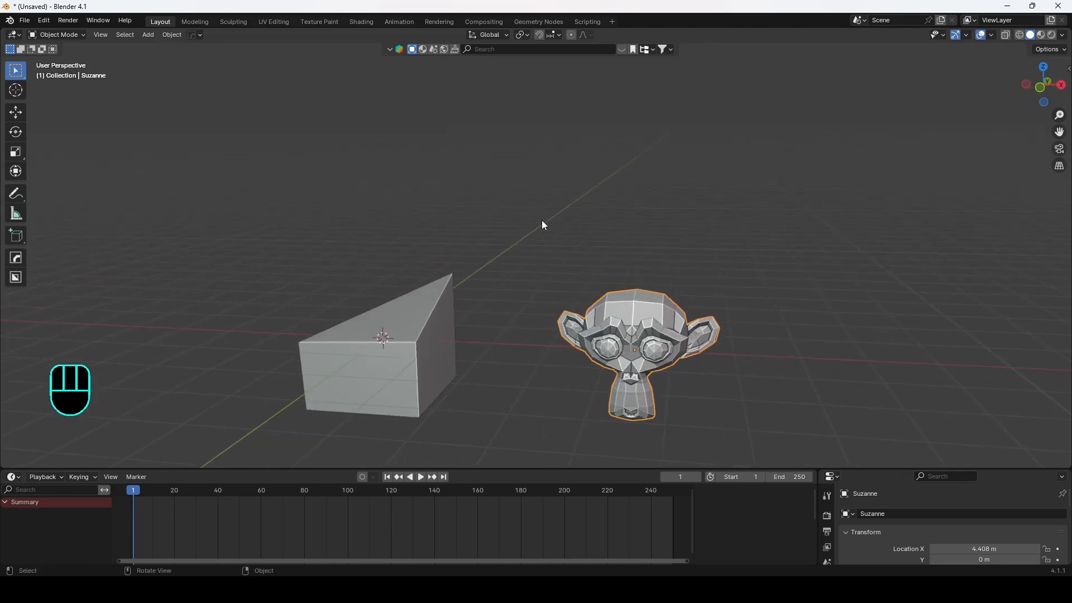
{"action": "middle_click_drag", "start_coordinate": [685, 339], "coordinate": [617, 273], "text": "shift"}
{"action": "key", "text": "r"}
{"action": "key", "text": "z"}
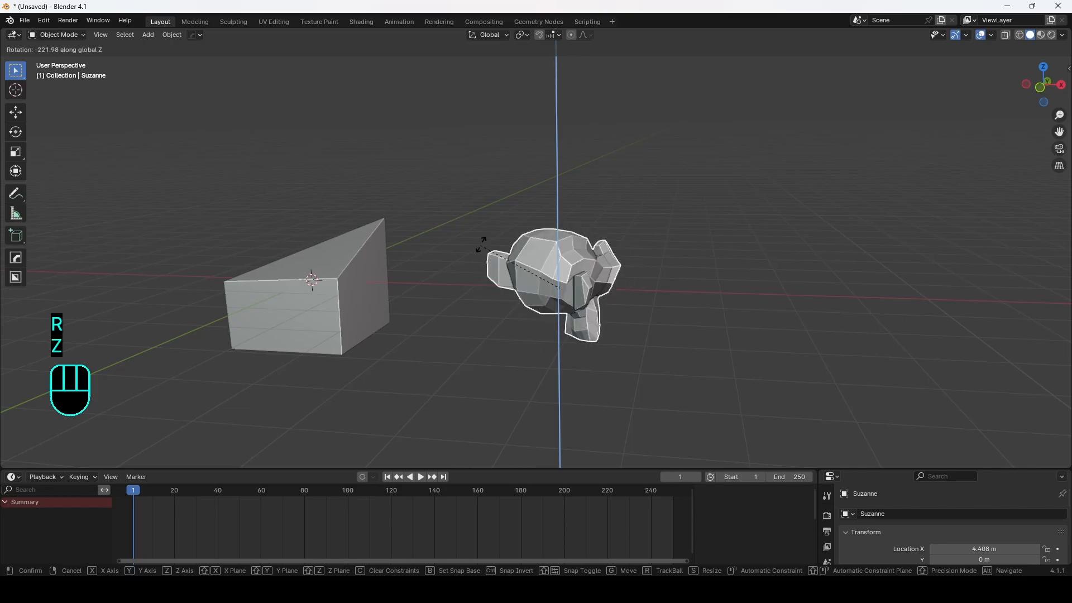
{"action": "right_click", "coordinate": [583, 296]}
Step: In Edit Mode, move all of Suzanne's mesh along the X axis away from its origin
{"action": "middle_click_drag", "start_coordinate": [575, 281], "coordinate": [598, 294]}
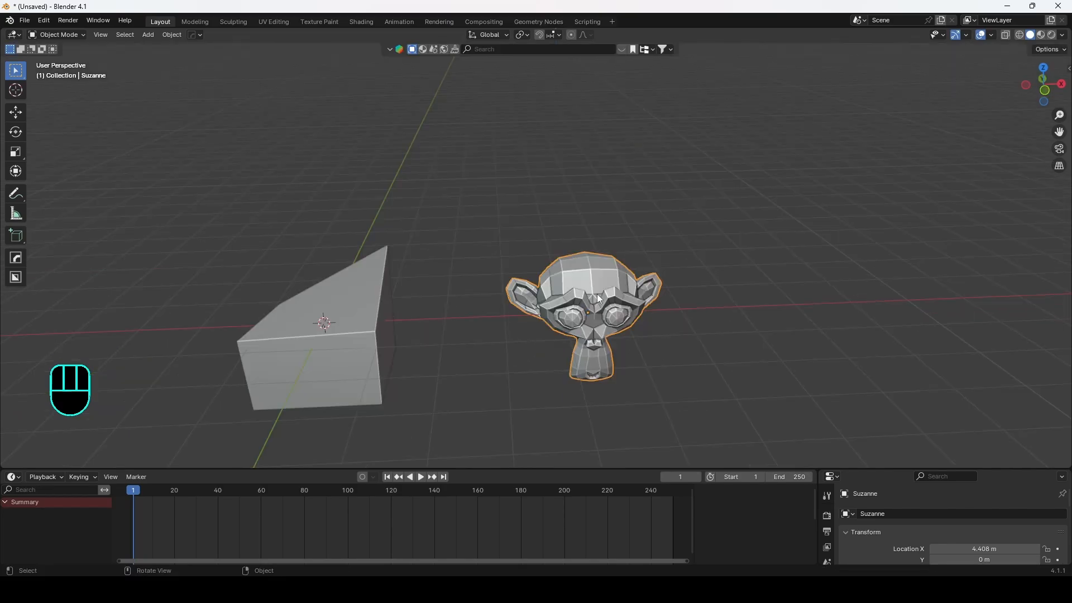
{"action": "middle_click_drag", "start_coordinate": [659, 274], "coordinate": [545, 266], "text": "shift"}
{"action": "key", "text": "Tab"}
{"action": "key", "text": "g"}
{"action": "key", "text": "x"}
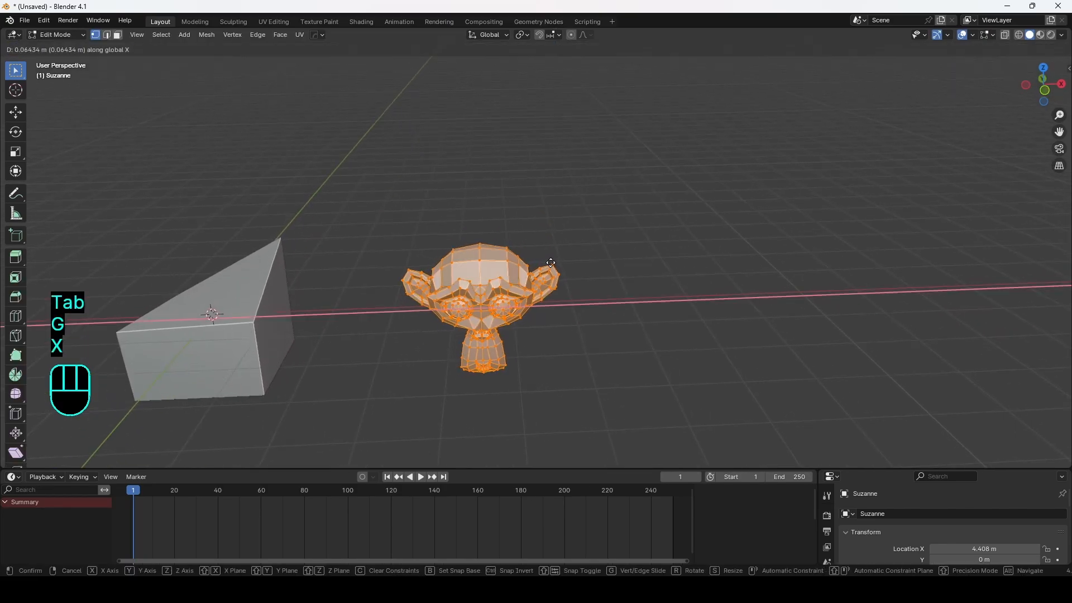
{"action": "left_click", "coordinate": [676, 267]}
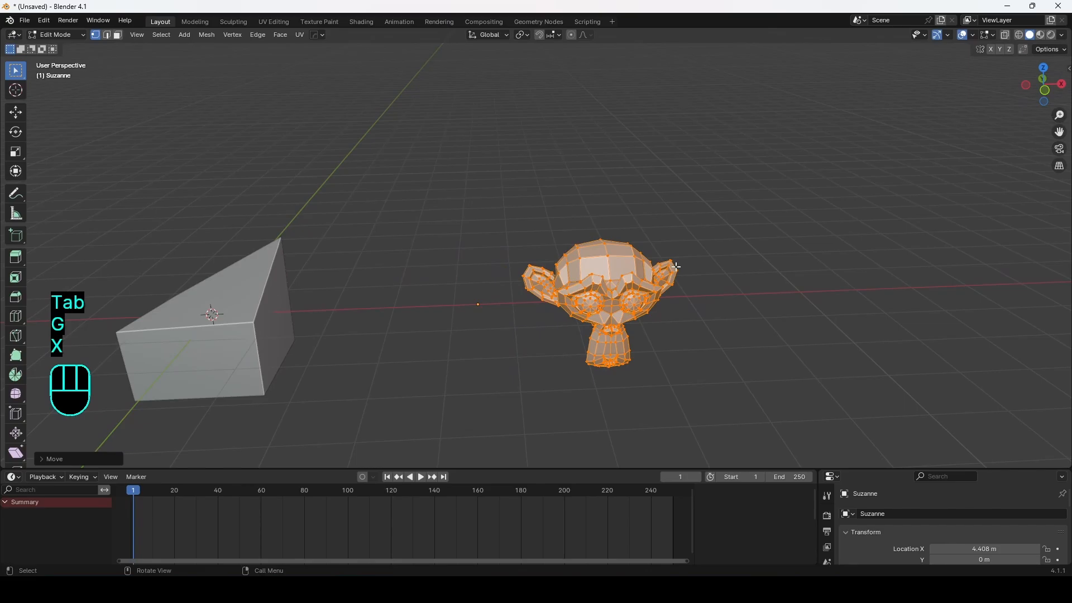
{"action": "key", "text": "Tab"}
Step: Try to rotate Suzanne about Z, then try moving its mesh -2 m along X in Edit Mode
{"action": "key", "text": "r"}
{"action": "key", "text": "z"}
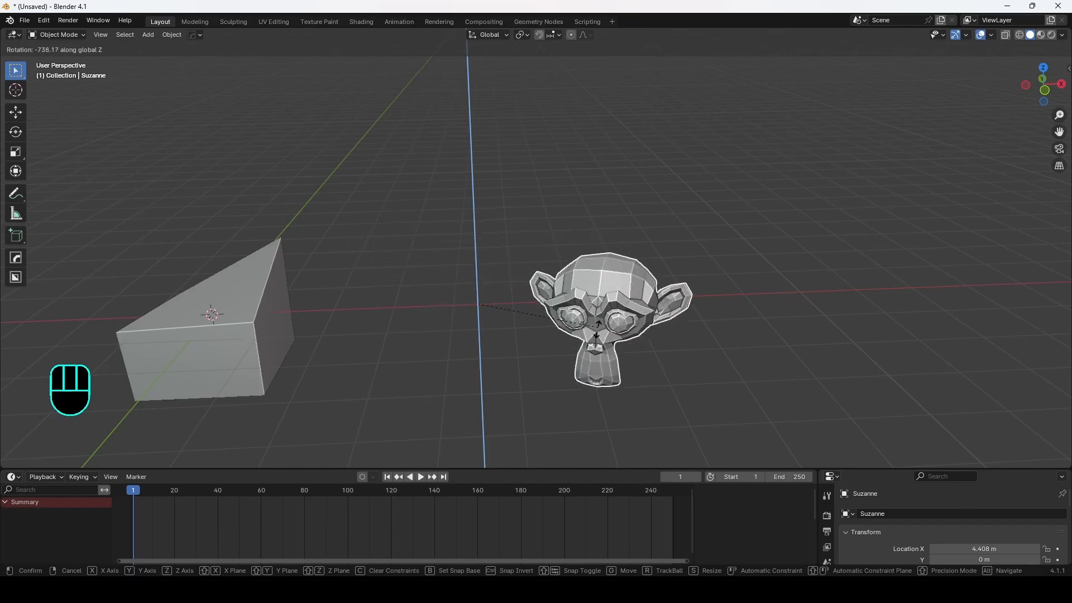
{"action": "right_click", "coordinate": [559, 355]}
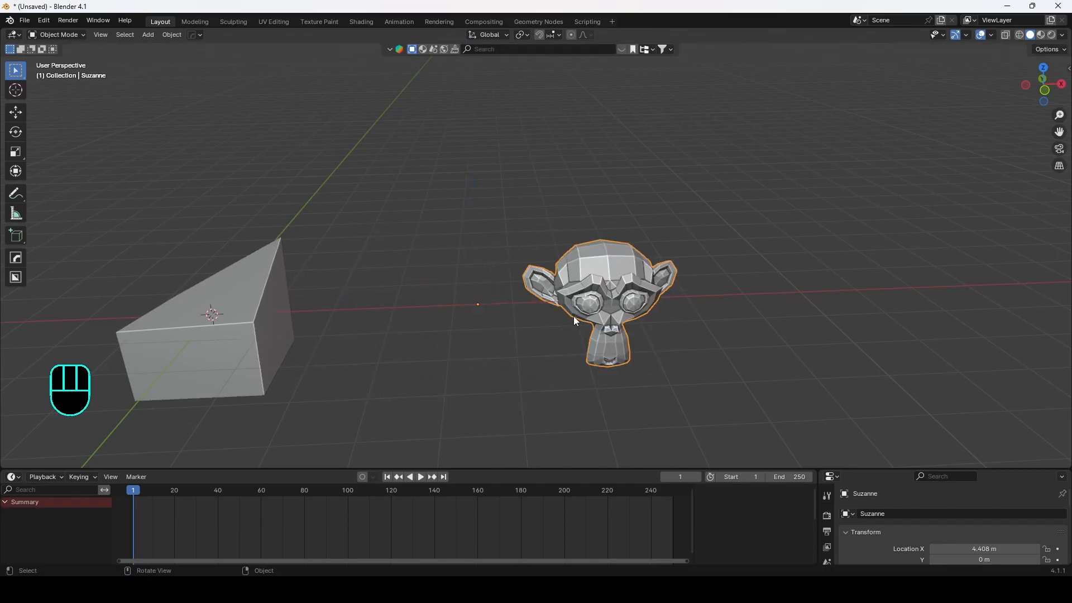
{"action": "middle_click_drag", "start_coordinate": [574, 316], "coordinate": [549, 315], "text": "shift"}
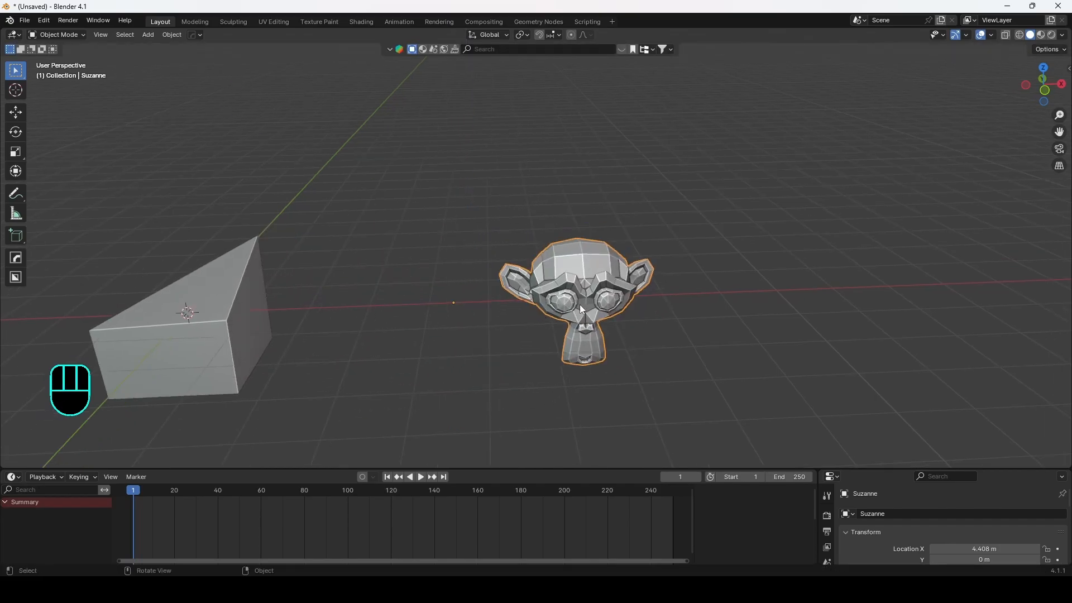
{"action": "key", "text": "Tab"}
{"action": "key", "text": "g"}
{"action": "key", "text": "x"}
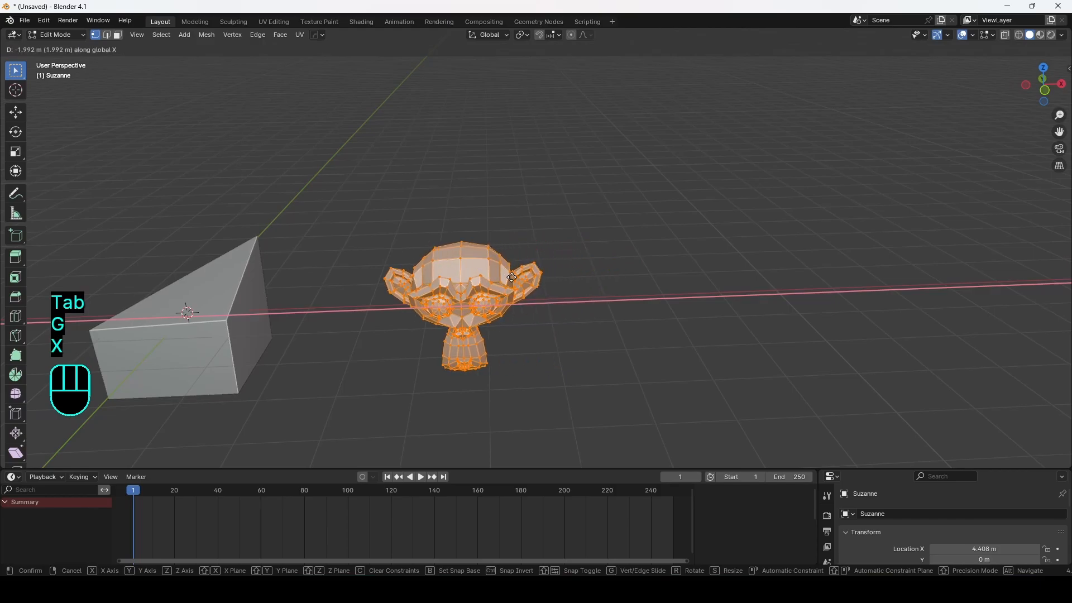
{"action": "key", "text": "ctrl"}
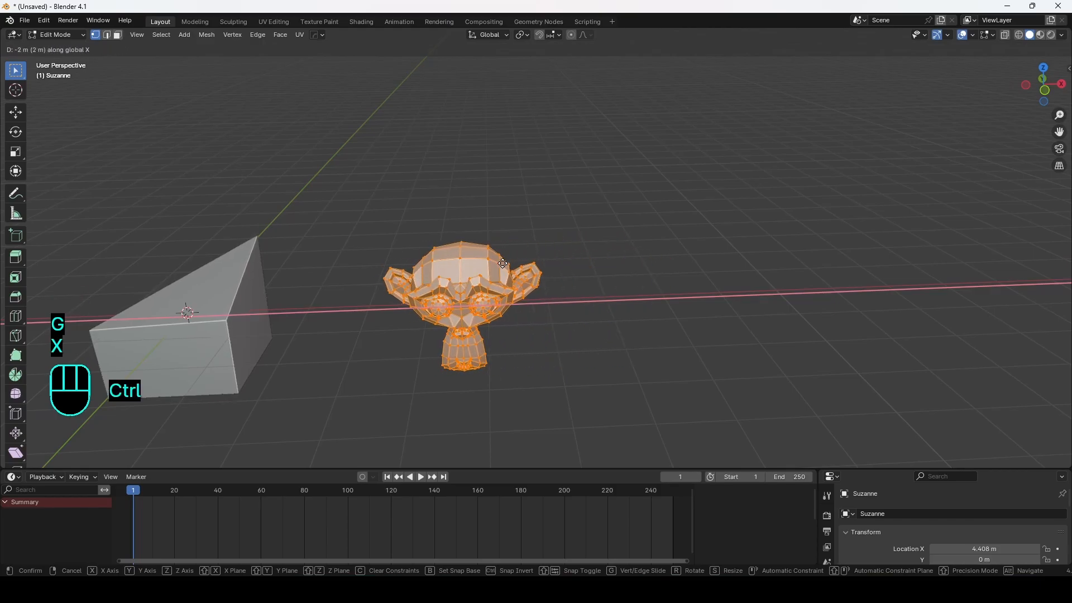
{"action": "right_click", "coordinate": [492, 264]}
{"action": "key", "text": "Tab"}
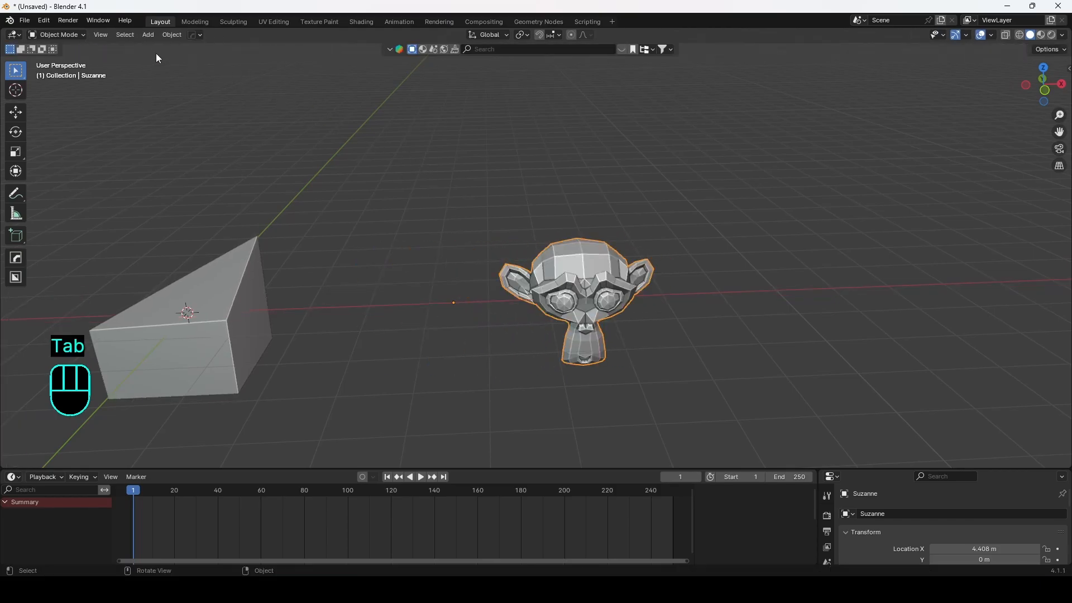
Step: Set Suzanne's origin to its geometry
{"action": "left_click", "coordinate": [172, 34]}
{"action": "mouse_move", "coordinate": [199, 59]}
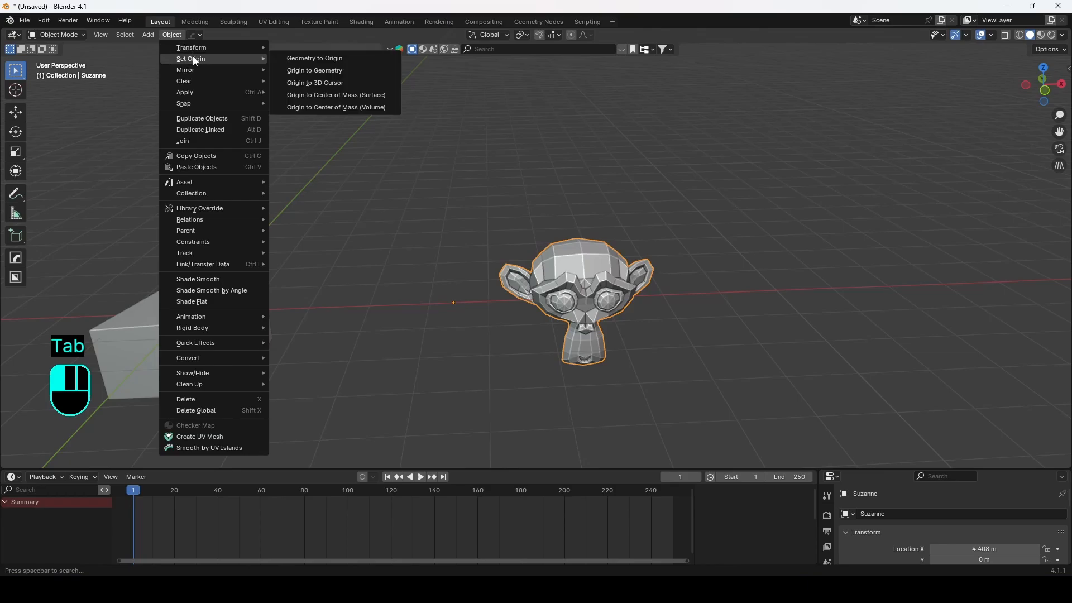
{"action": "left_click", "coordinate": [336, 70]}
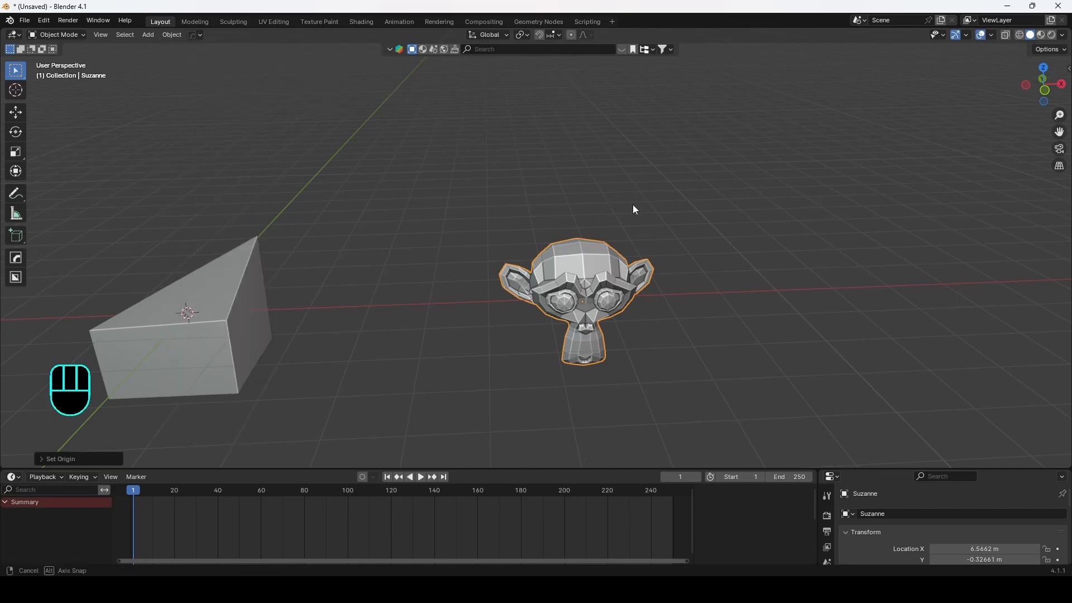
Step: Try to rotate Suzanne about the Z axis around its new origin
{"action": "middle_click_drag", "start_coordinate": [632, 204], "coordinate": [528, 198]}
{"action": "key", "text": "r"}
{"action": "key", "text": "z"}
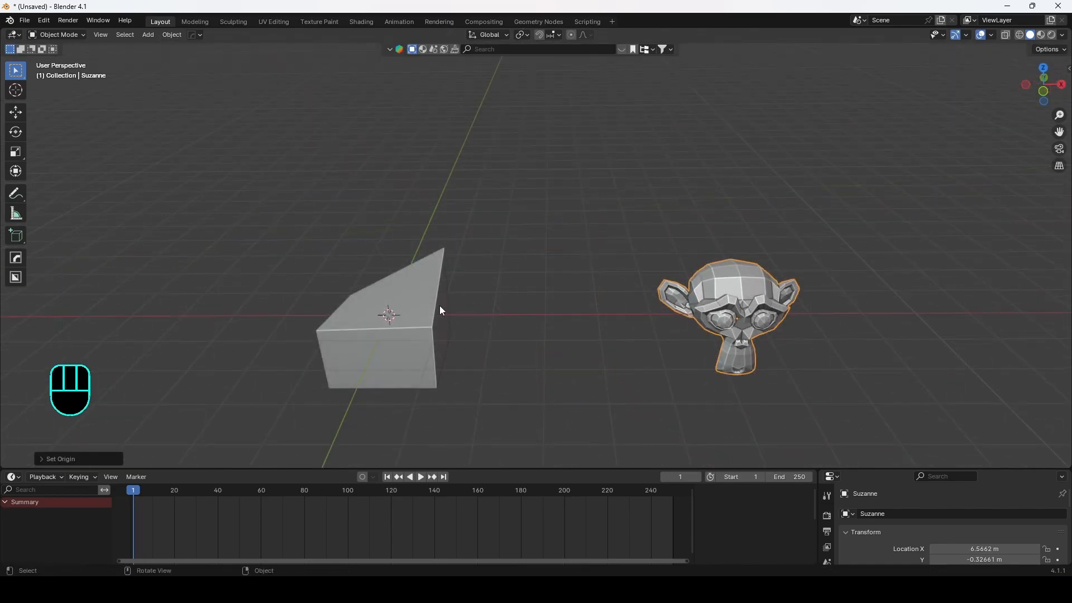
{"action": "middle_click_drag", "start_coordinate": [440, 306], "coordinate": [421, 277], "text": "shift"}
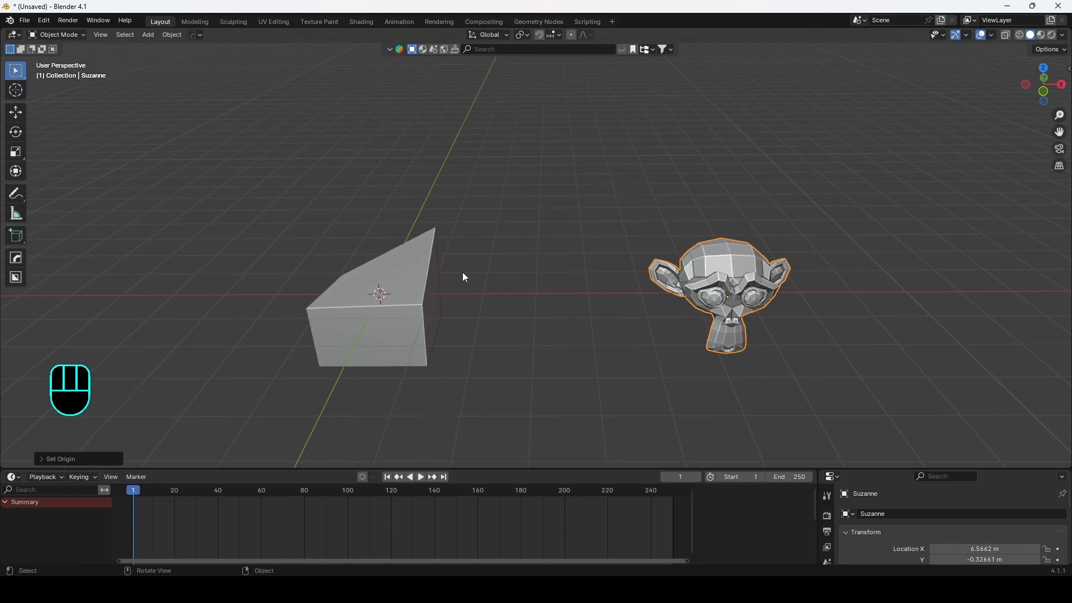
Step: Reposition the 3D cursor at several spots in the viewport
{"action": "middle_click_drag", "start_coordinate": [464, 278], "coordinate": [402, 259]}
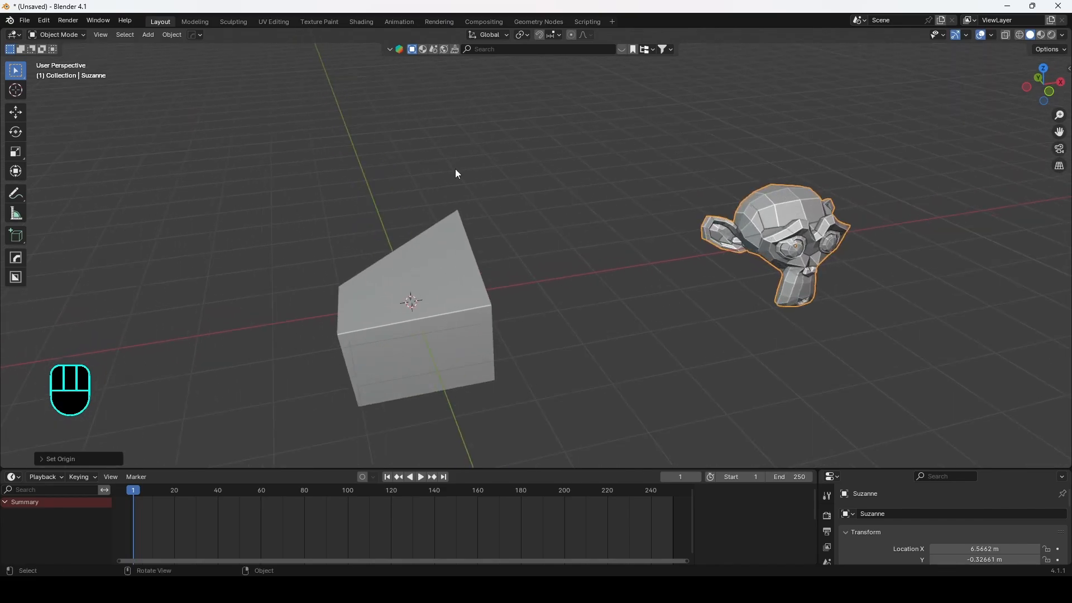
{"action": "scroll", "coordinate": [455, 172], "scroll_direction": "down", "scroll_amount": 5}
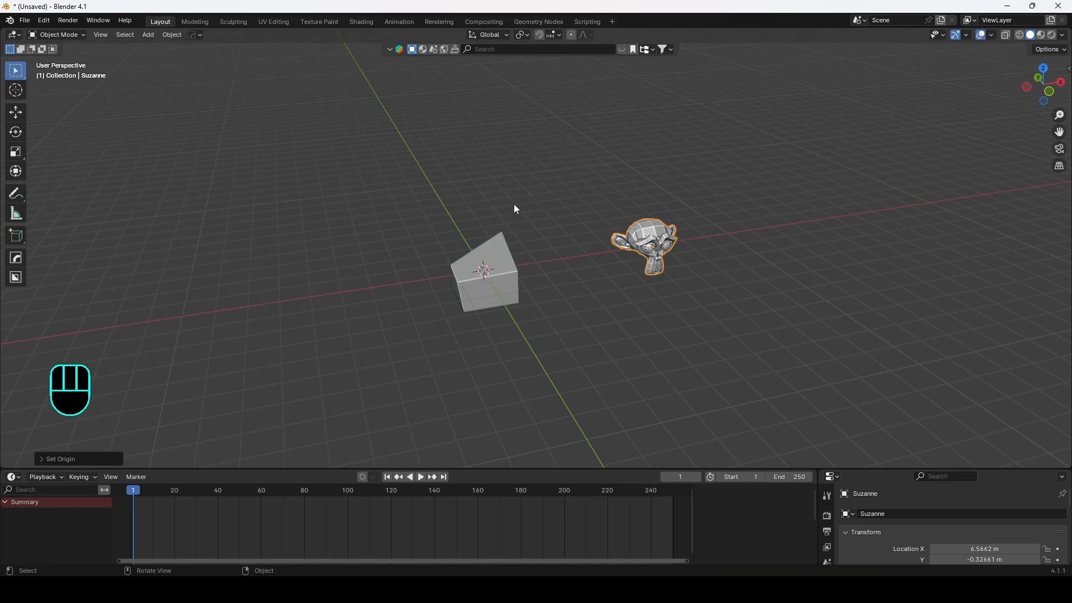
{"action": "middle_click_drag", "start_coordinate": [514, 208], "coordinate": [479, 241]}
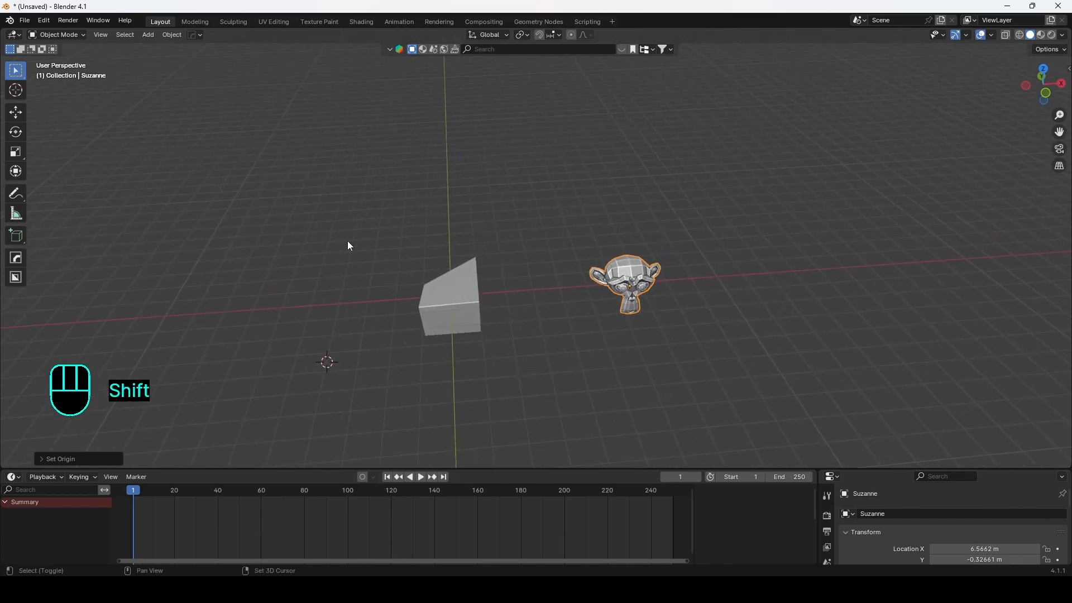
{"action": "right_click", "coordinate": [449, 316], "text": "shift"}
{"action": "right_click", "coordinate": [621, 278], "text": "shift"}
{"action": "right_click", "coordinate": [630, 268], "text": "shift"}
{"action": "middle_click_drag", "start_coordinate": [721, 200], "coordinate": [668, 179]}
{"action": "right_click", "coordinate": [758, 201], "text": "shift"}
{"action": "right_click", "coordinate": [454, 219], "text": "shift"}
{"action": "right_click", "coordinate": [285, 269], "text": "shift"}
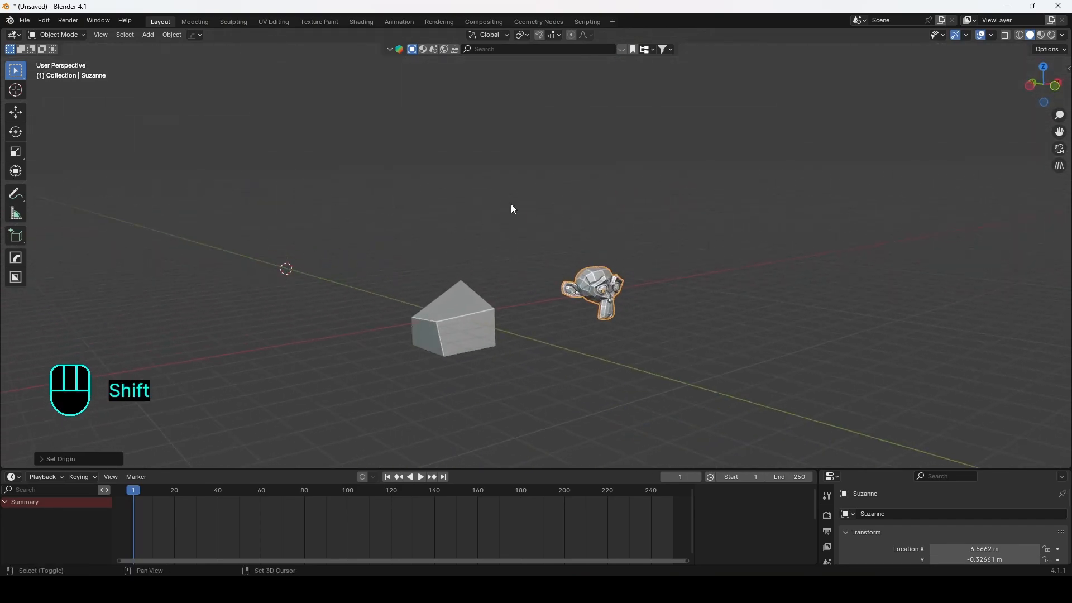
Step: Place the 3D cursor at a few more points on the grid around the objects
{"action": "middle_click_drag", "start_coordinate": [603, 180], "coordinate": [547, 196]}
{"action": "right_click", "coordinate": [330, 230], "text": "shift"}
{"action": "middle_click_drag", "start_coordinate": [382, 239], "coordinate": [385, 295]}
{"action": "right_click", "coordinate": [360, 304], "text": "shift"}
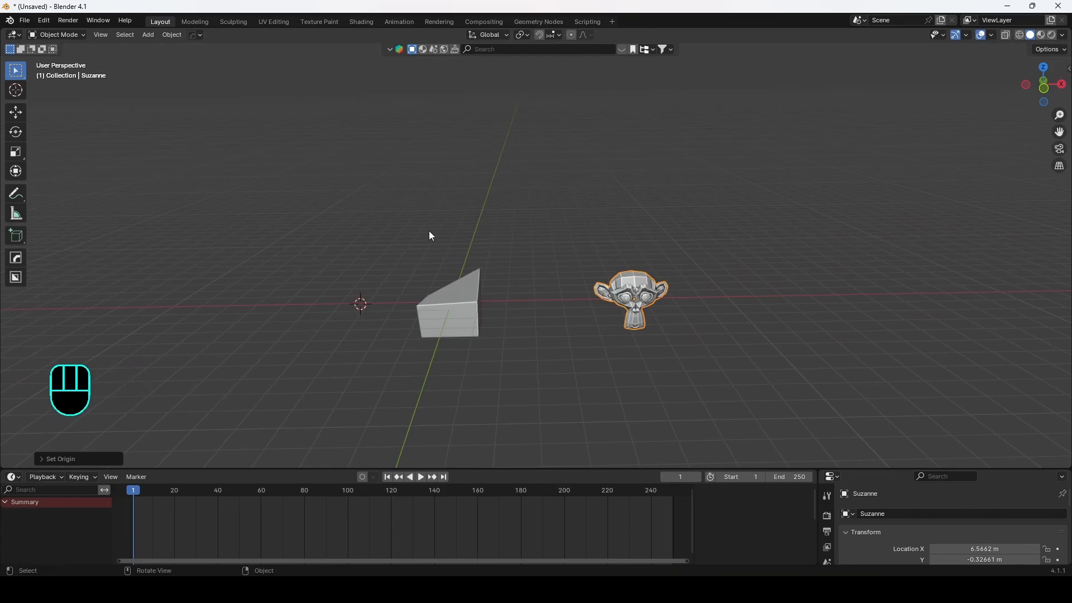
{"action": "middle_click_drag", "start_coordinate": [466, 200], "coordinate": [416, 246]}
{"action": "right_click", "coordinate": [296, 316], "text": "shift"}
{"action": "right_click", "coordinate": [421, 233], "text": "shift"}
{"action": "right_click", "coordinate": [331, 330], "text": "shift"}
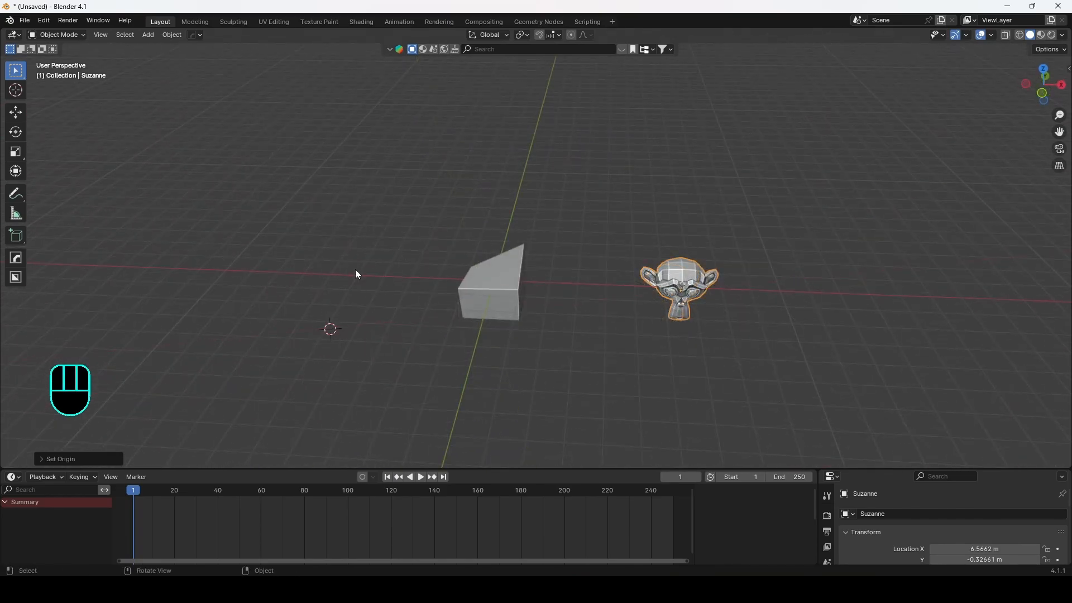
Step: Select the cube and snap the 3D cursor to the selected cube
{"action": "left_click", "coordinate": [483, 293]}
{"action": "middle_click_drag", "start_coordinate": [483, 293], "coordinate": [394, 290]}
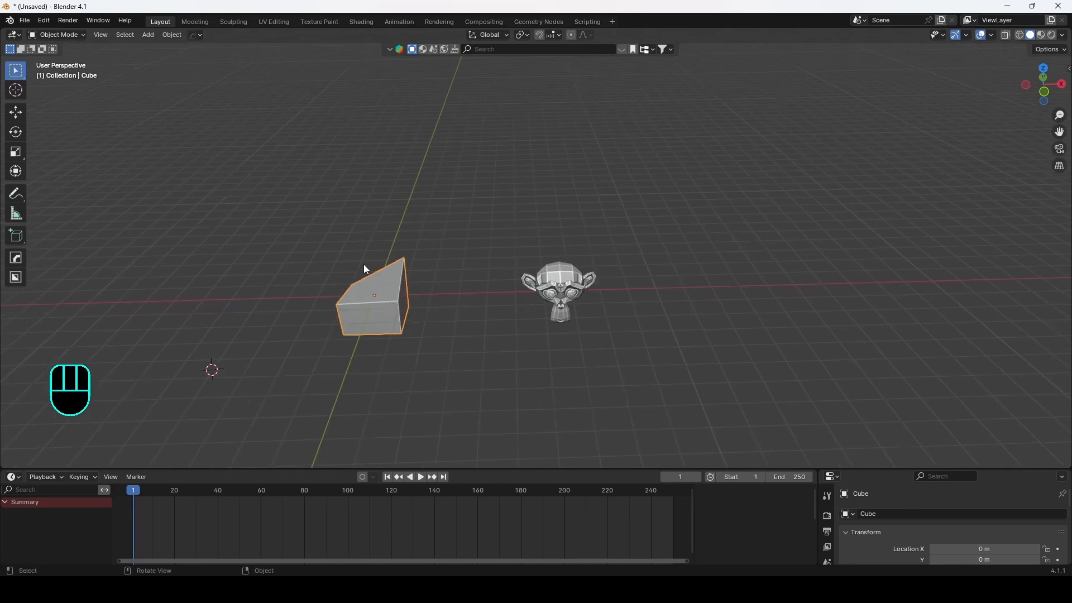
{"action": "middle_click_drag", "start_coordinate": [364, 284], "coordinate": [387, 264], "text": "shift"}
{"action": "scroll", "coordinate": [393, 260], "scroll_direction": "up", "scroll_amount": 3}
{"action": "scroll", "coordinate": [391, 259], "scroll_direction": "down", "scroll_amount": 4}
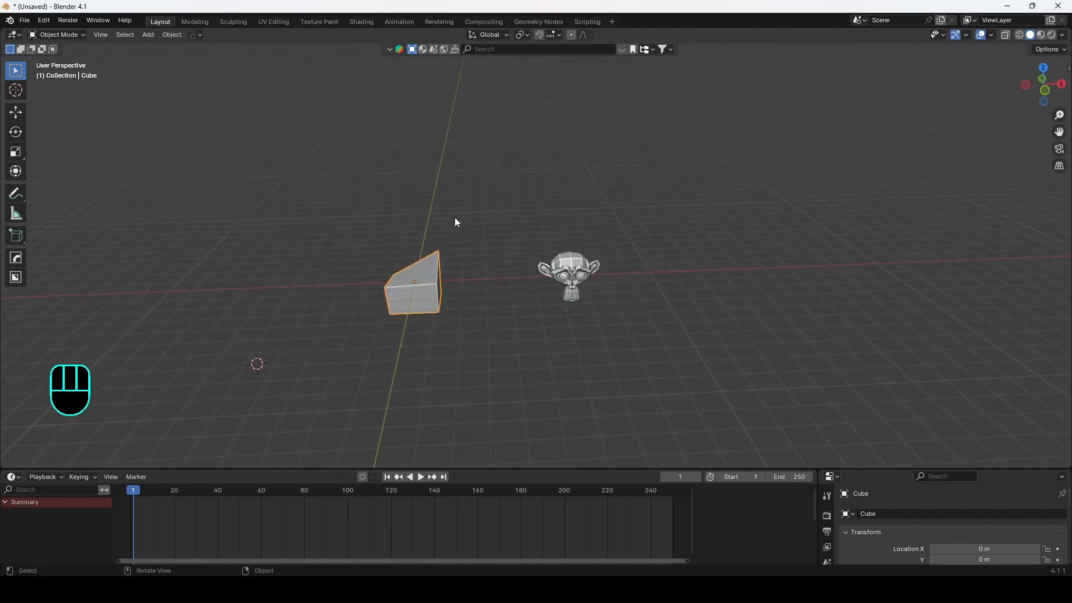
{"action": "key", "text": "shift+s"}
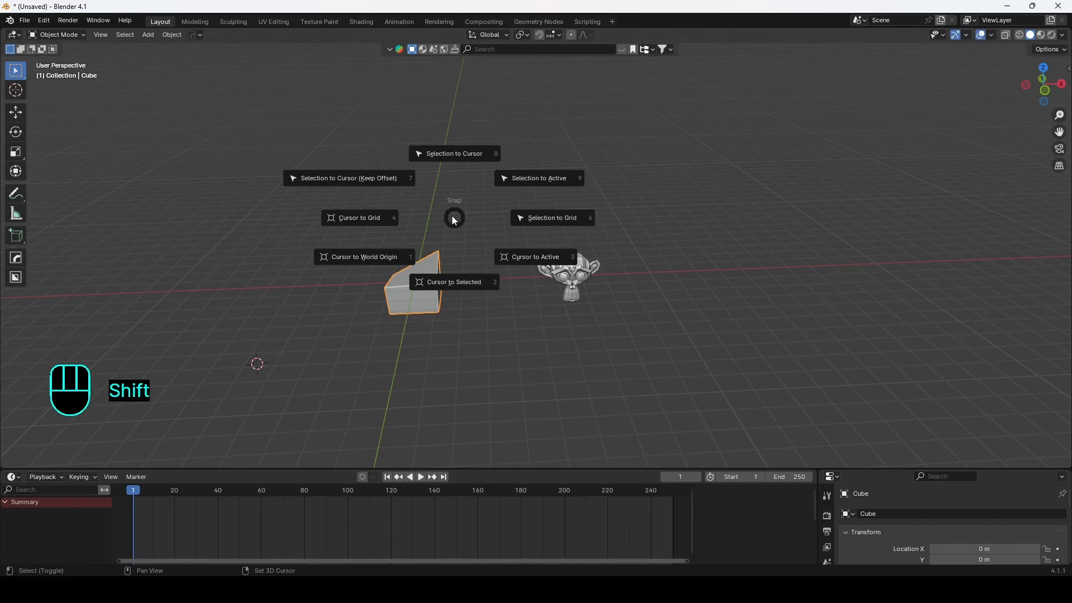
{"action": "left_click", "coordinate": [451, 284]}
{"action": "middle_click_drag", "start_coordinate": [437, 249], "coordinate": [540, 300], "text": "shift"}
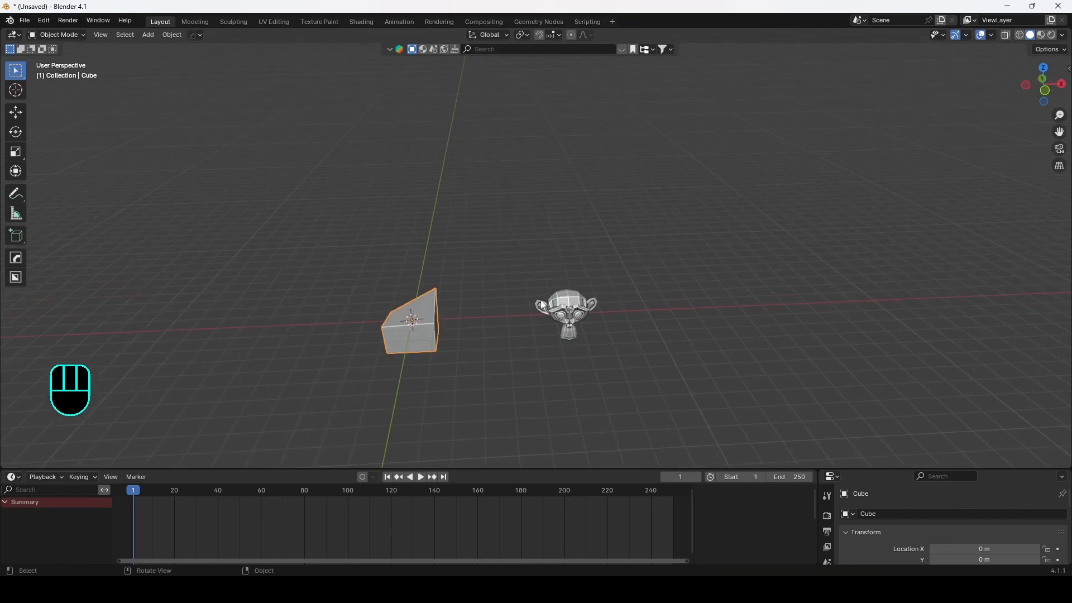
Step: Select Suzanne and snap it to the 3D cursor at the cube
{"action": "left_click", "coordinate": [559, 303]}
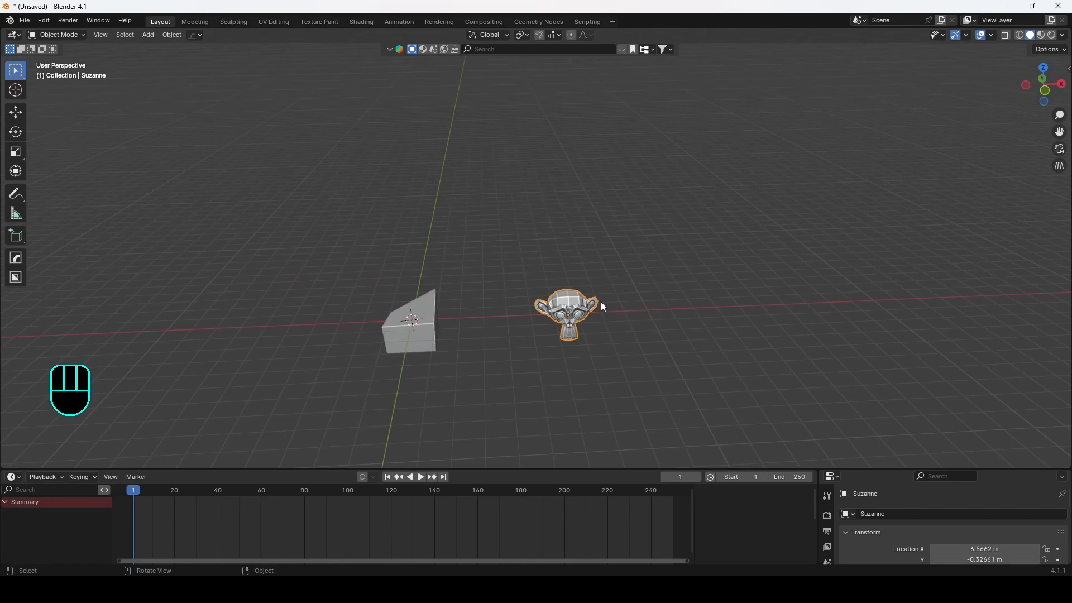
{"action": "middle_click_drag", "start_coordinate": [526, 278], "coordinate": [535, 259], "text": "shift"}
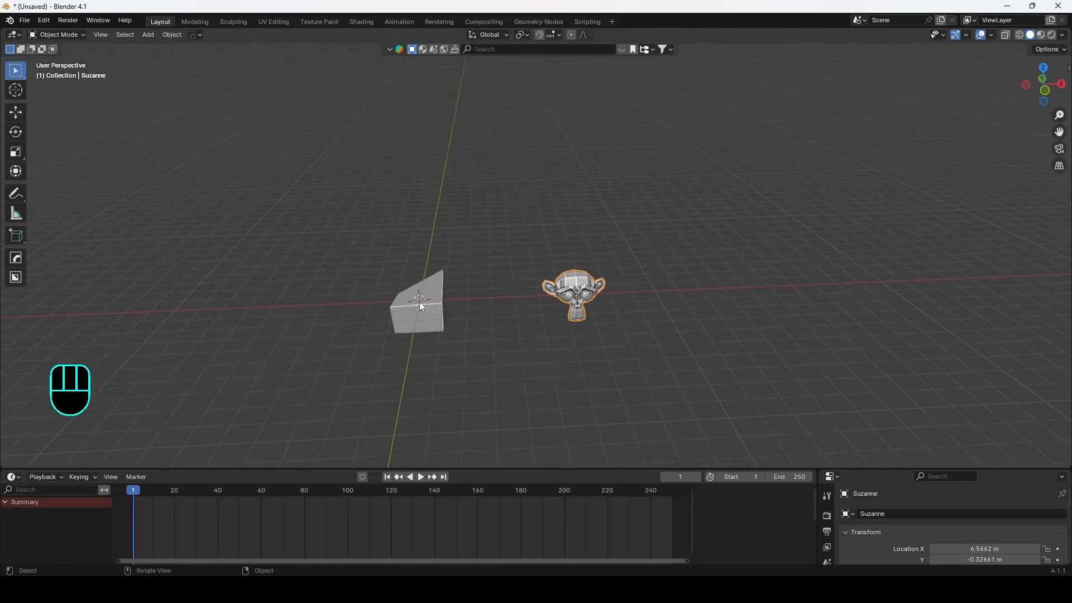
{"action": "key", "text": "shift+s"}
{"action": "left_click", "coordinate": [590, 234]}
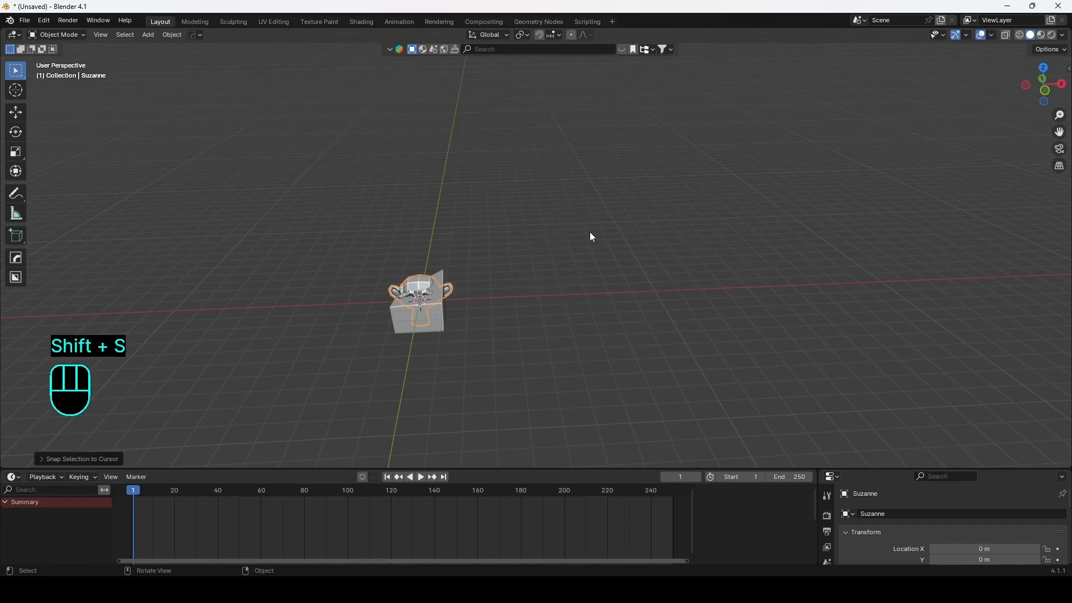
{"action": "middle_click_drag", "start_coordinate": [512, 255], "coordinate": [530, 234], "text": "shift"}
Step: Move the cube along X to about 4.8 m and Suzanne along X to about -7.1 m
{"action": "left_click", "coordinate": [447, 277]}
{"action": "scroll", "coordinate": [385, 293], "scroll_direction": "up", "scroll_amount": 3}
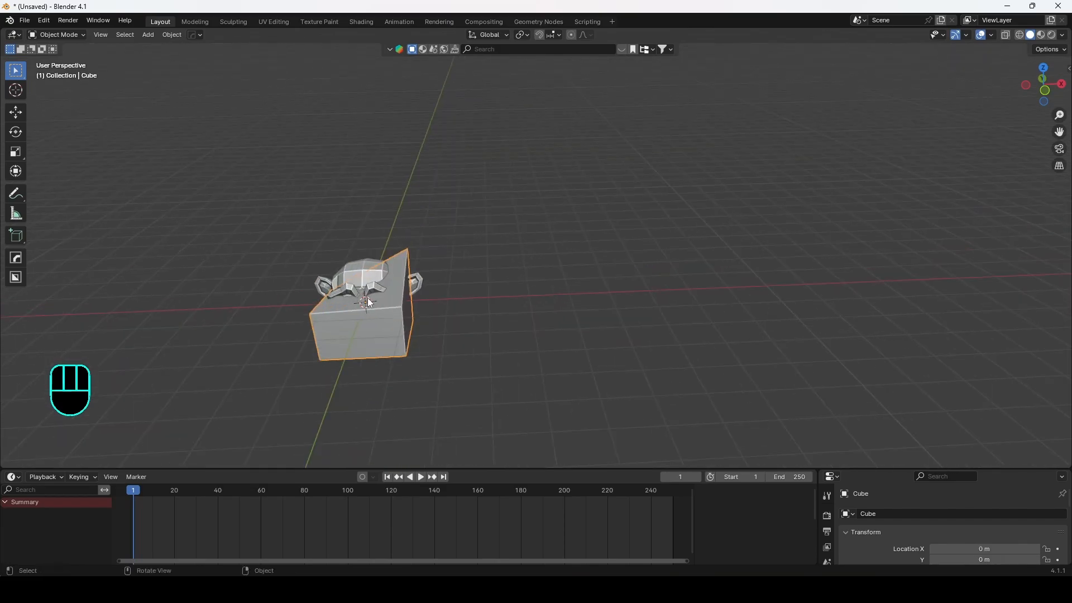
{"action": "key", "text": "g"}
{"action": "key", "text": "x"}
{"action": "left_click", "coordinate": [455, 272]}
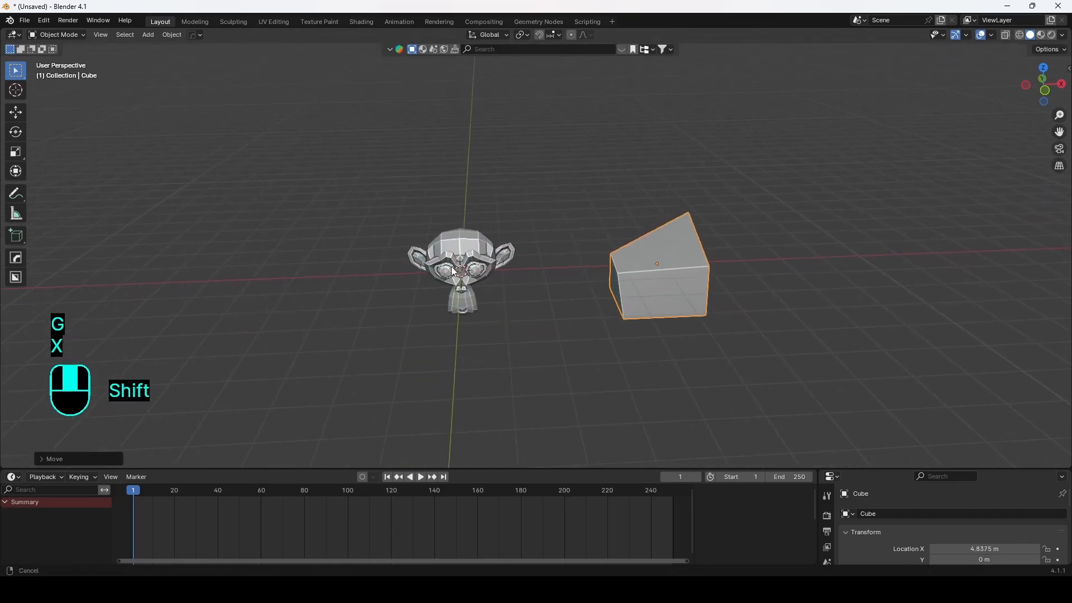
{"action": "left_click", "coordinate": [455, 272]}
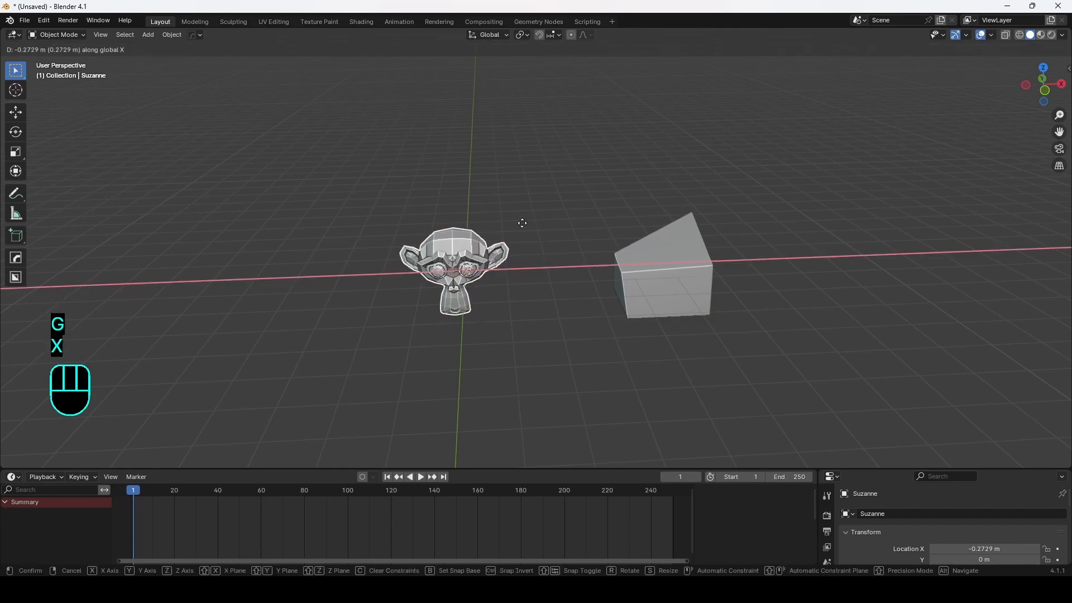
{"action": "left_click", "coordinate": [237, 220]}
Step: Place the 3D cursor at a couple of spots, then snap it back to the world origin
{"action": "right_click", "coordinate": [276, 289], "text": "shift"}
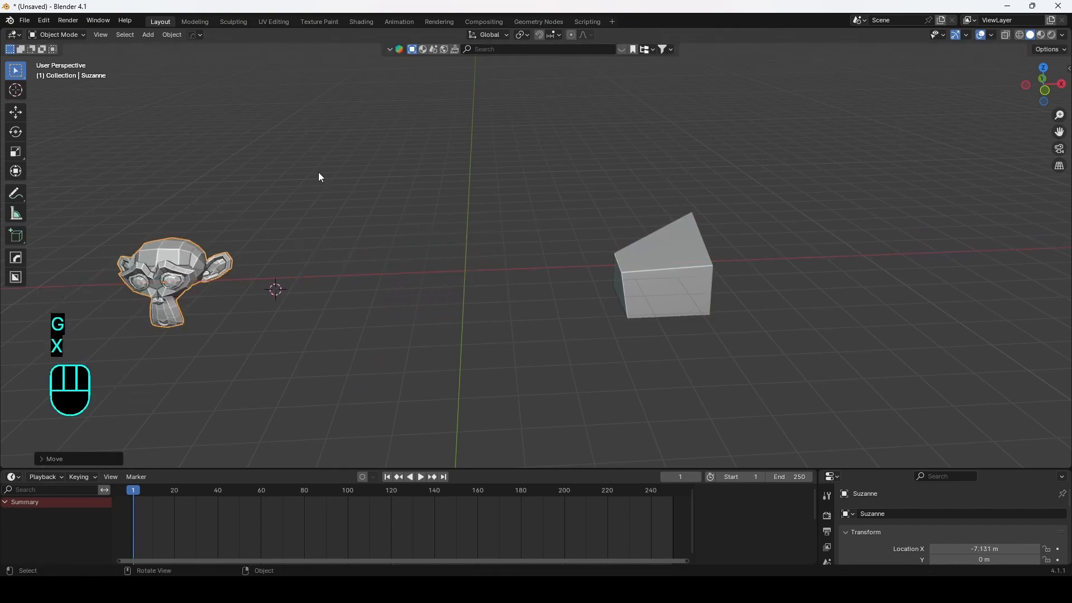
{"action": "right_click", "coordinate": [319, 144], "text": "shift"}
{"action": "right_click", "coordinate": [264, 94], "text": "shift"}
{"action": "scroll", "coordinate": [369, 217], "scroll_direction": "up", "scroll_amount": 1}
{"action": "scroll", "coordinate": [472, 253], "scroll_direction": "down", "scroll_amount": 1}
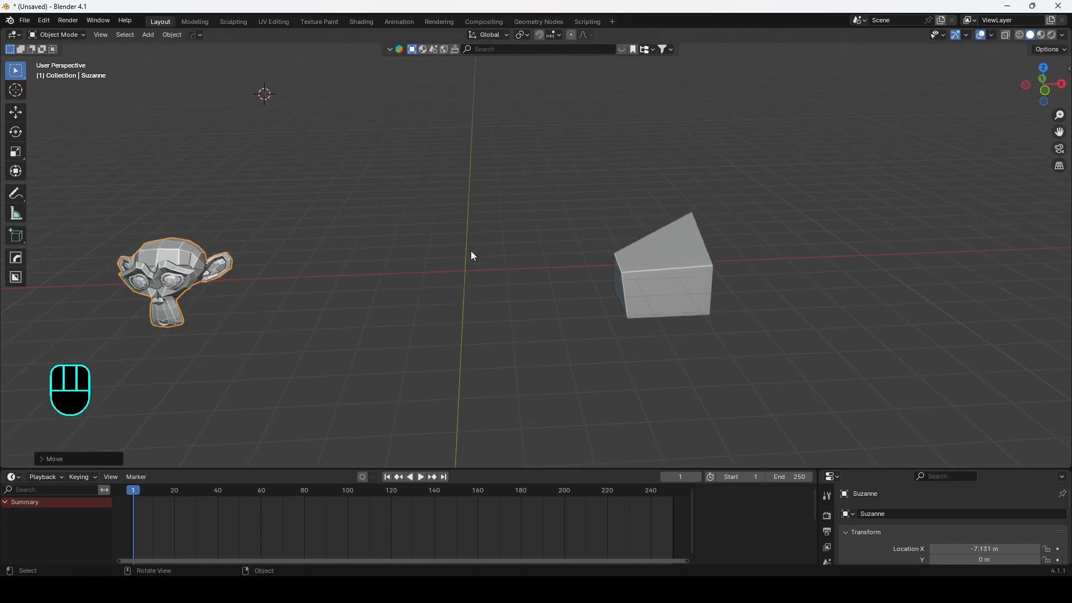
{"action": "middle_click_drag", "start_coordinate": [525, 268], "coordinate": [491, 209], "text": "shift"}
{"action": "key", "text": "shift+s"}
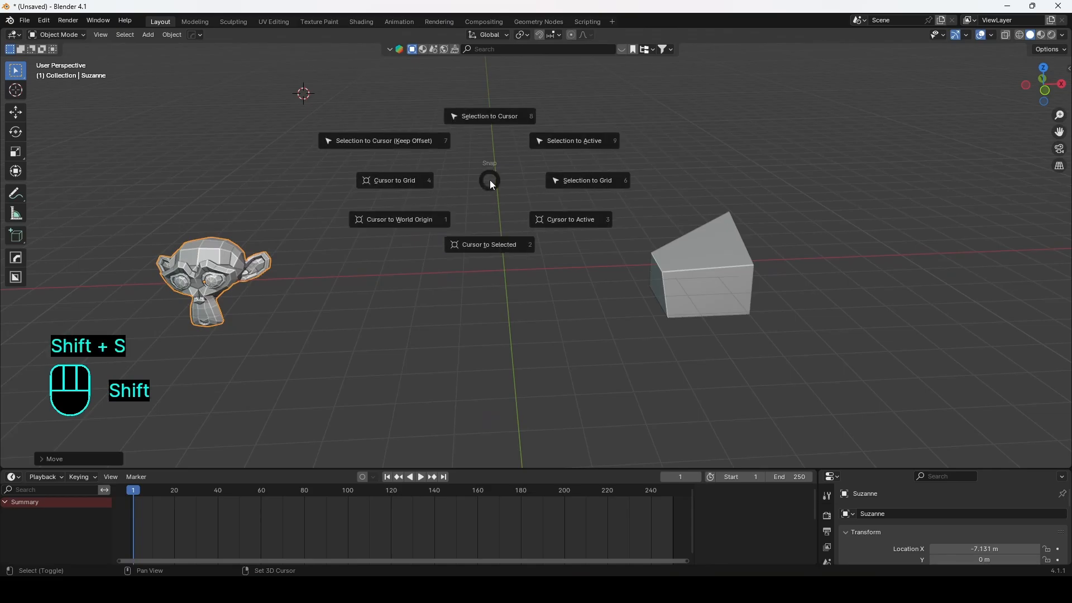
{"action": "left_click", "coordinate": [360, 242]}
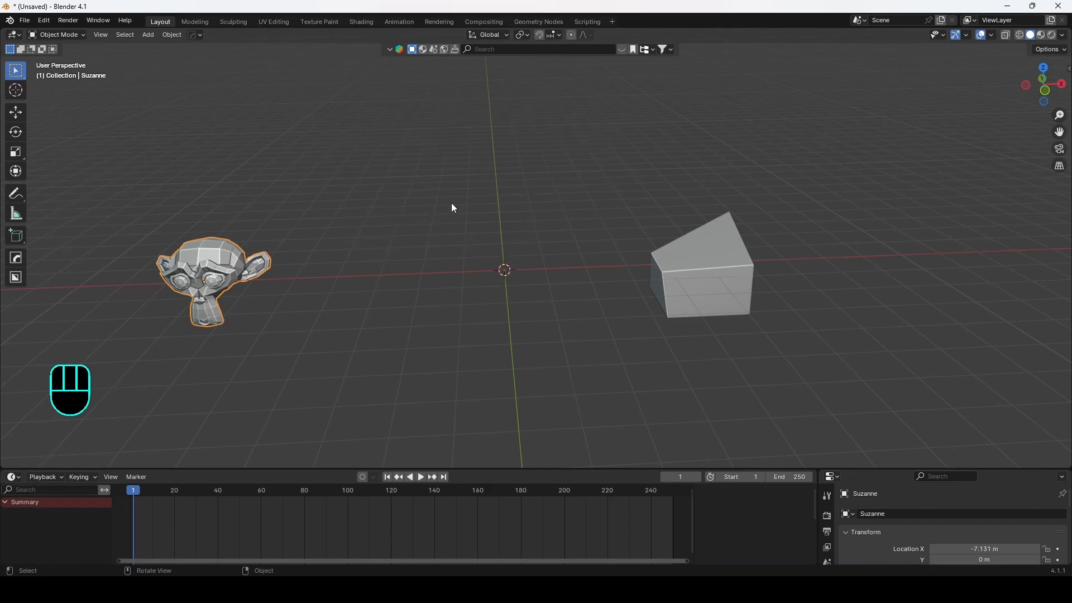
Step: Snap the selected Suzanne to the 3D cursor at the world origin
{"action": "scroll", "coordinate": [502, 228], "scroll_direction": "down", "scroll_amount": 2}
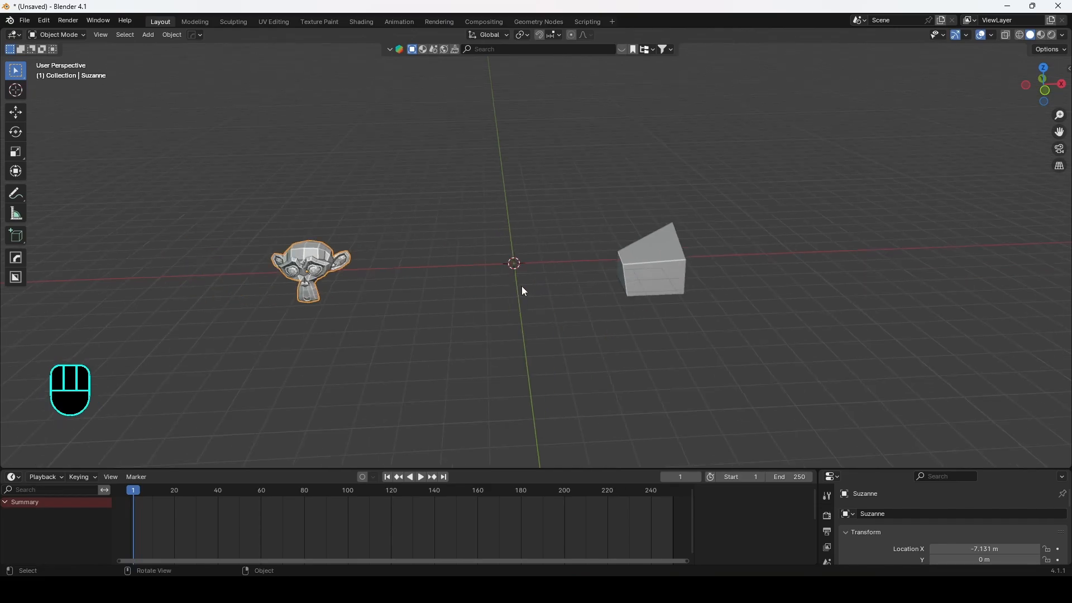
{"action": "middle_click_drag", "start_coordinate": [499, 225], "coordinate": [494, 250], "text": "shift"}
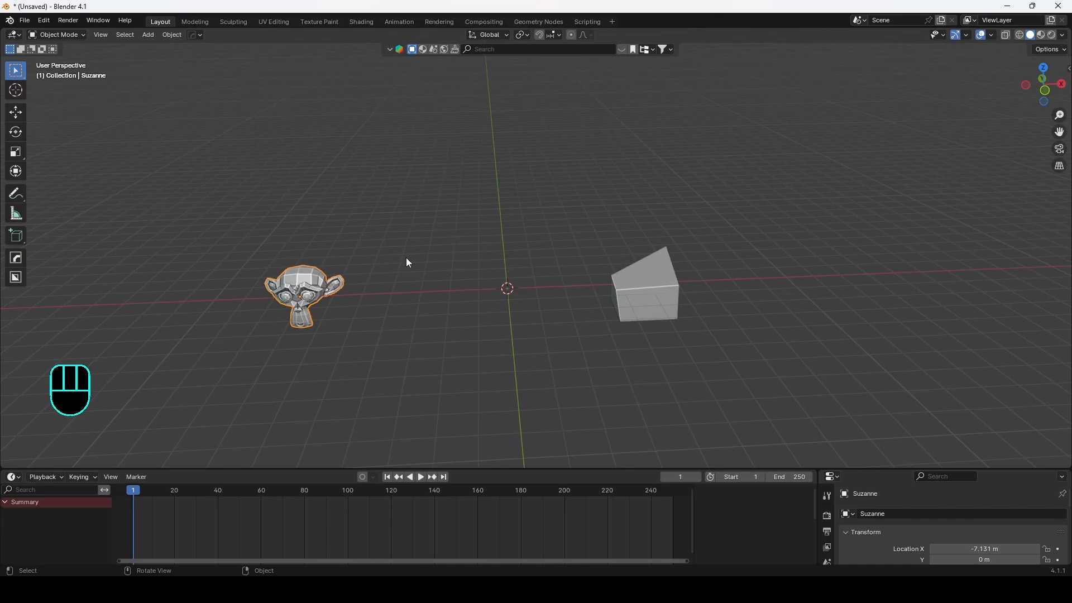
{"action": "key", "text": "shift+s"}
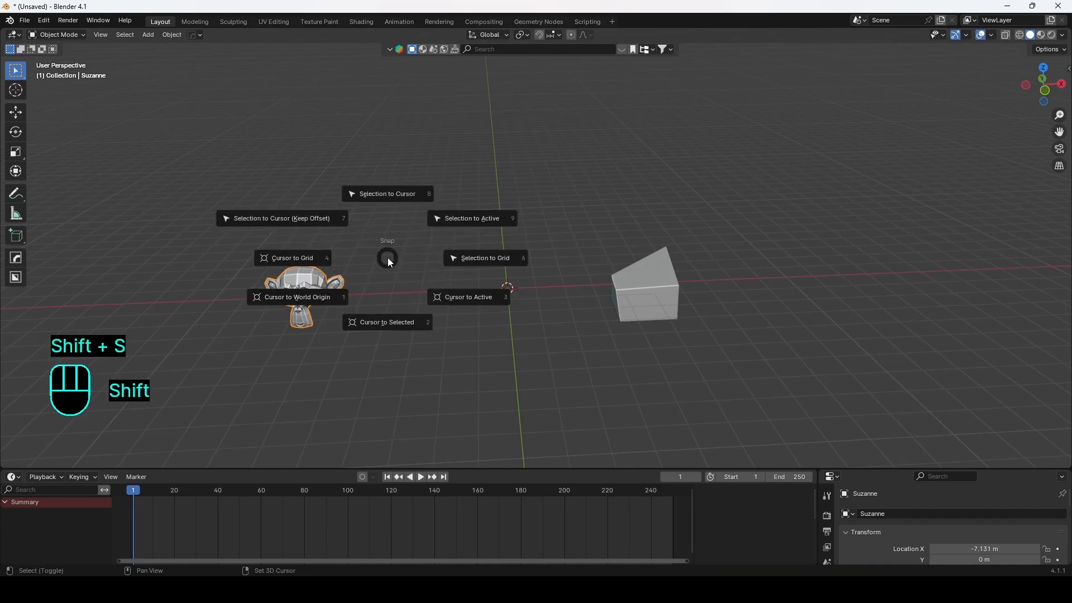
{"action": "left_click", "coordinate": [386, 195]}
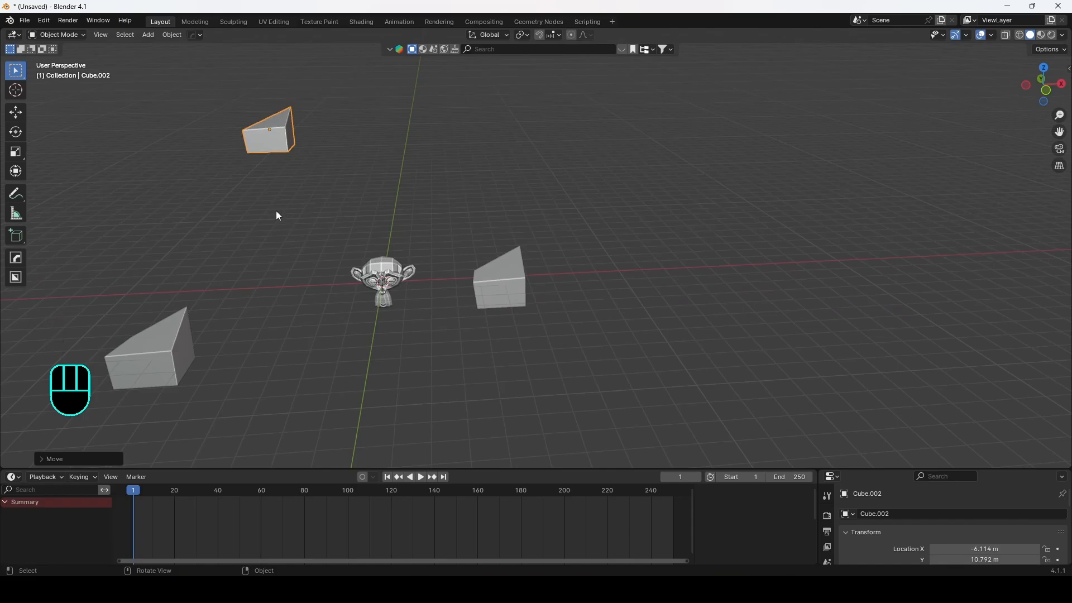
Step: Select all three cubes with Suzanne as the active object and snap the selection to the active object
{"action": "middle_click_drag", "start_coordinate": [311, 129], "coordinate": [480, 176], "text": "shift"}
{"action": "middle_click_drag", "start_coordinate": [598, 216], "coordinate": [449, 300], "text": "shift"}
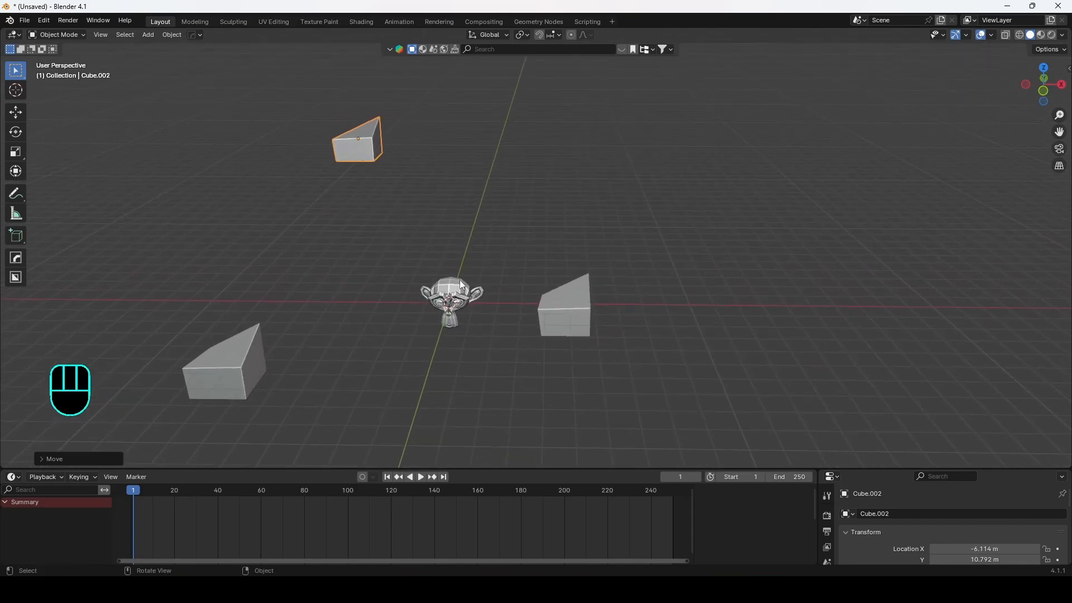
{"action": "left_click", "coordinate": [454, 286]}
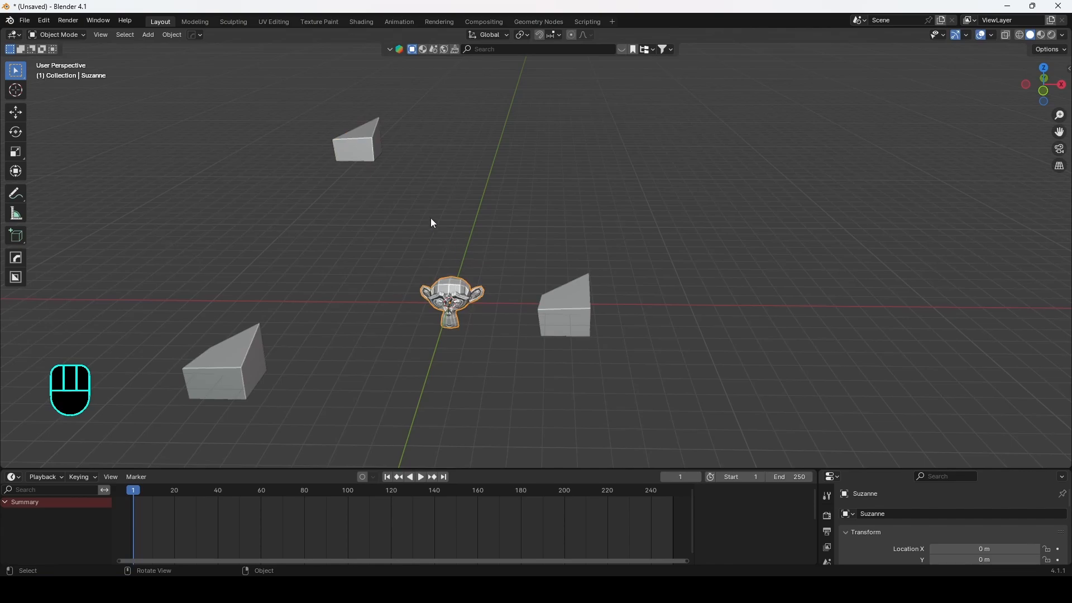
{"action": "left_click", "coordinate": [357, 141], "text": "shift"}
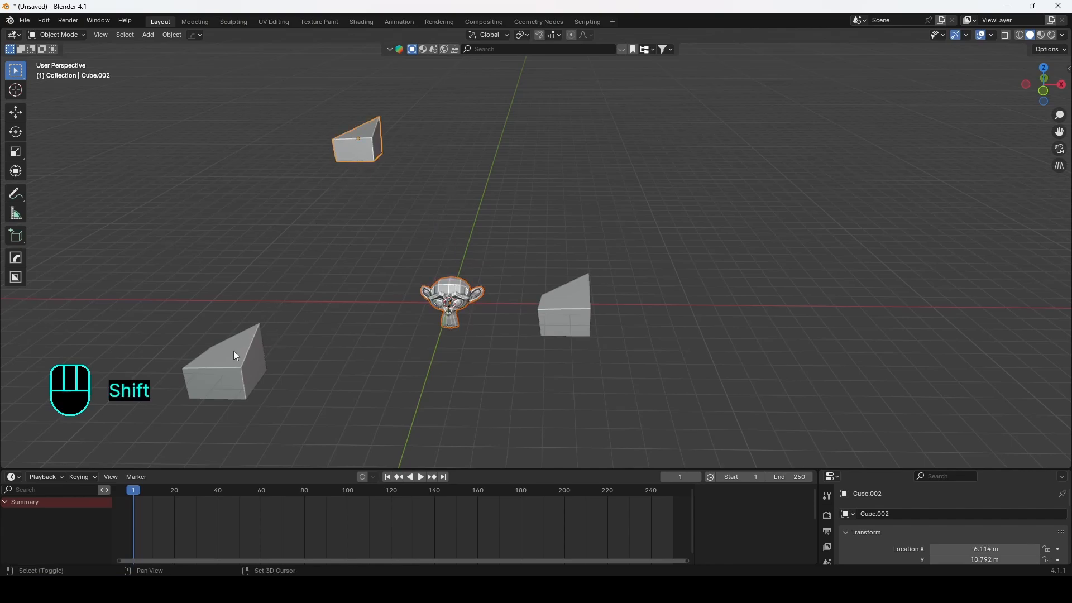
{"action": "left_click", "coordinate": [235, 353], "text": "shift"}
{"action": "left_click", "coordinate": [553, 313], "text": "shift"}
{"action": "left_click", "coordinate": [463, 291], "text": "shift"}
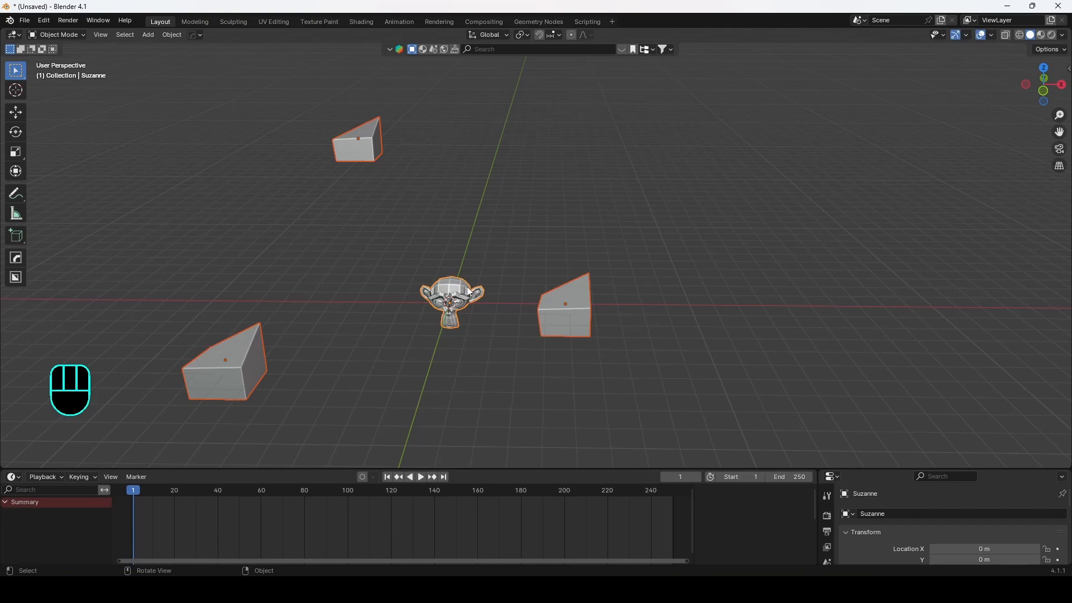
{"action": "key", "text": "shift+s"}
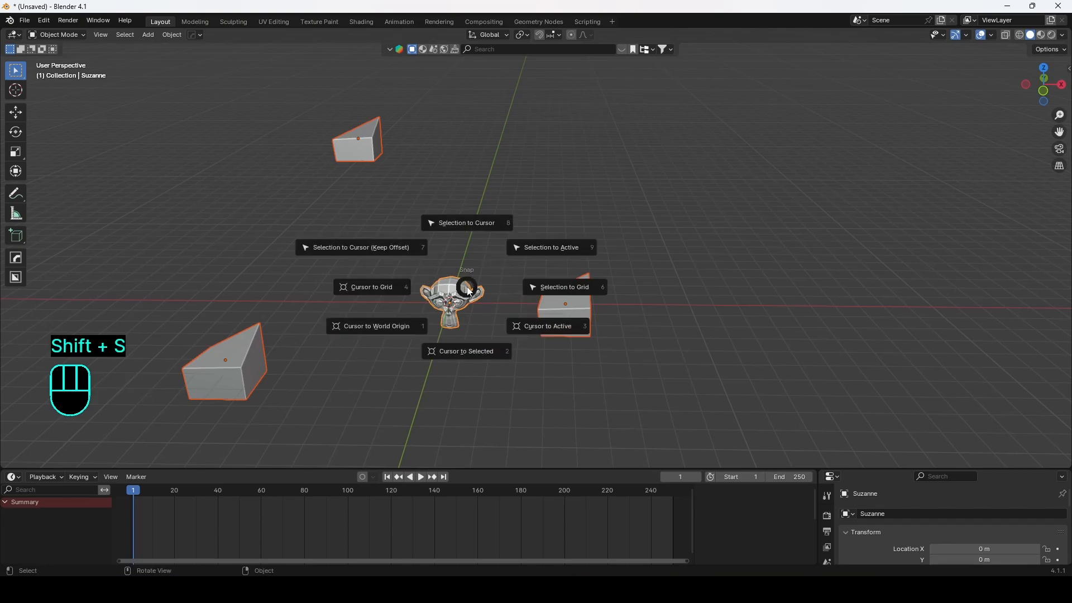
{"action": "left_click", "coordinate": [552, 252]}
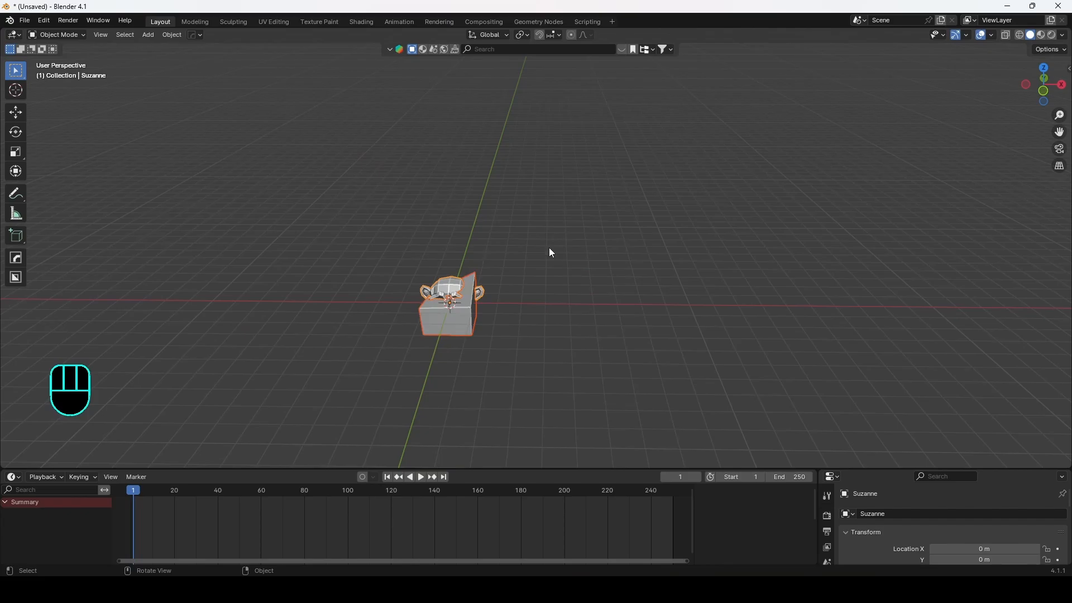
{"action": "middle_click_drag", "start_coordinate": [440, 263], "coordinate": [577, 299]}
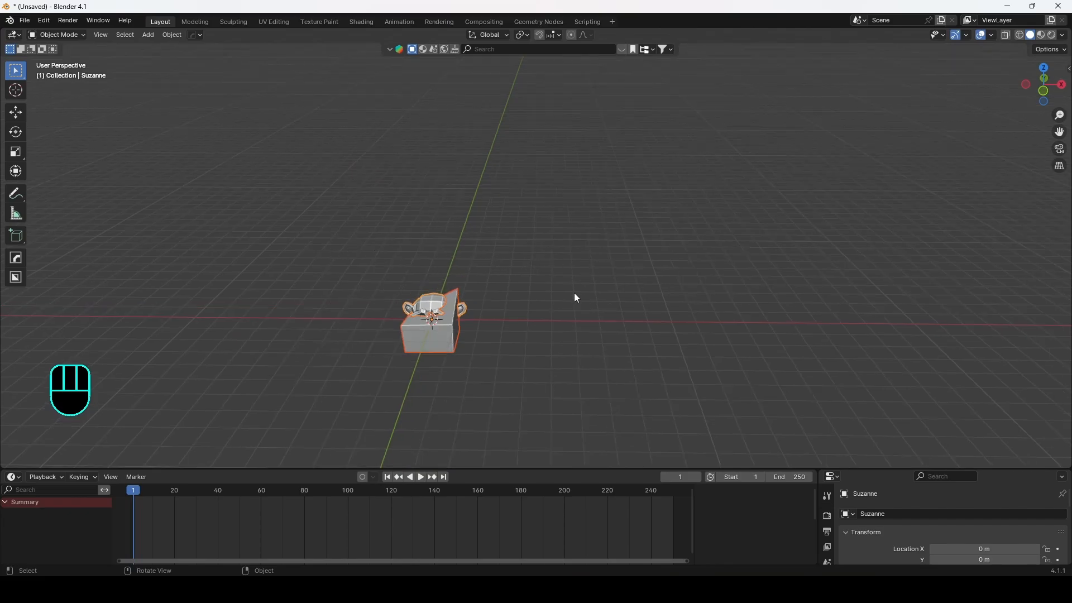
Step: Delete Suzanne from the stacked objects
{"action": "left_click", "coordinate": [451, 323], "text": "shift"}
{"action": "left_click", "coordinate": [450, 323], "text": "shift"}
{"action": "key", "text": "Delete"}
{"action": "key", "text": "Delete"}
{"action": "left_click", "coordinate": [444, 326]}
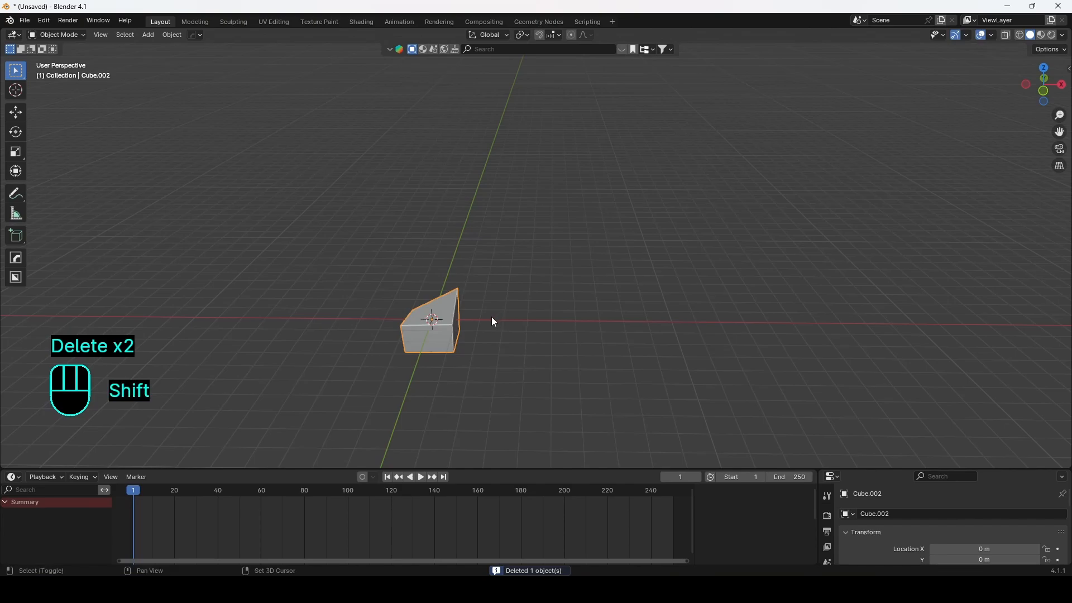
Step: Add a new Monkey mesh and move it along X to about 8.1 m
{"action": "key", "text": "shift+a"}
{"action": "mouse_move", "coordinate": [488, 317]}
{"action": "left_click", "coordinate": [540, 421]}
{"action": "key", "text": "g"}
{"action": "key", "text": "x"}
{"action": "left_click", "coordinate": [743, 411]}
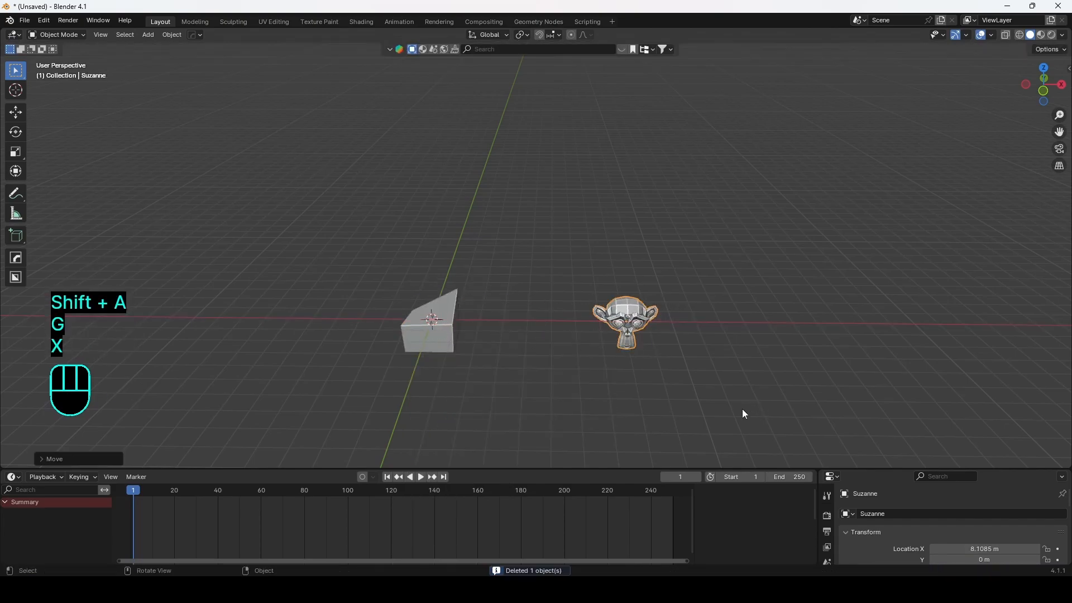
{"action": "left_click", "coordinate": [444, 329]}
{"action": "key", "text": "shift+s"}
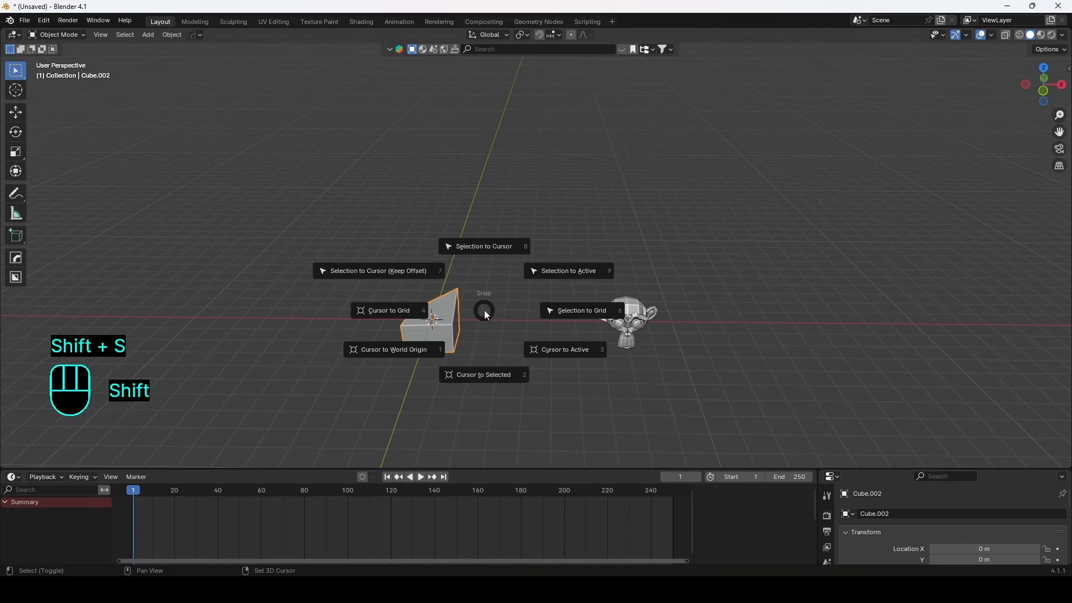
{"action": "left_click", "coordinate": [485, 310]}
{"action": "mouse_move", "coordinate": [484, 310]}
{"action": "middle_mouse_down"}
{"action": "mouse_move", "coordinate": [505, 303]}
{"action": "mouse_move", "coordinate": [482, 311]}
{"action": "middle_mouse_up"}
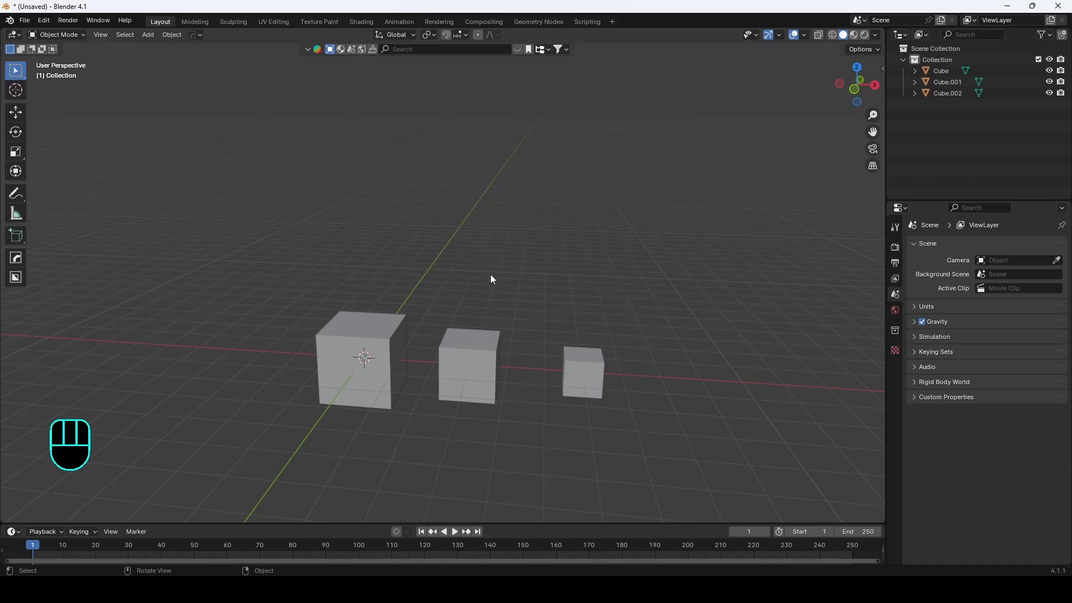
Step: Select the two smaller cubes together
{"action": "middle_click_drag", "start_coordinate": [490, 274], "coordinate": [443, 265]}
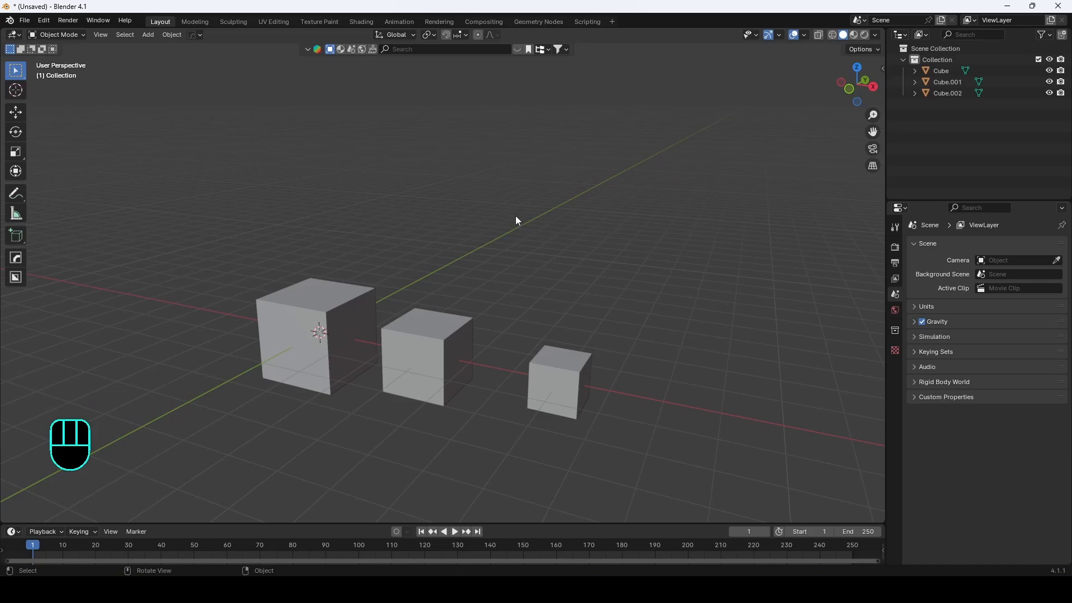
{"action": "middle_click_drag", "start_coordinate": [552, 262], "coordinate": [451, 257], "text": "shift"}
{"action": "scroll", "coordinate": [476, 211], "scroll_direction": "up", "scroll_amount": 1}
{"action": "left_click", "coordinate": [491, 372]}
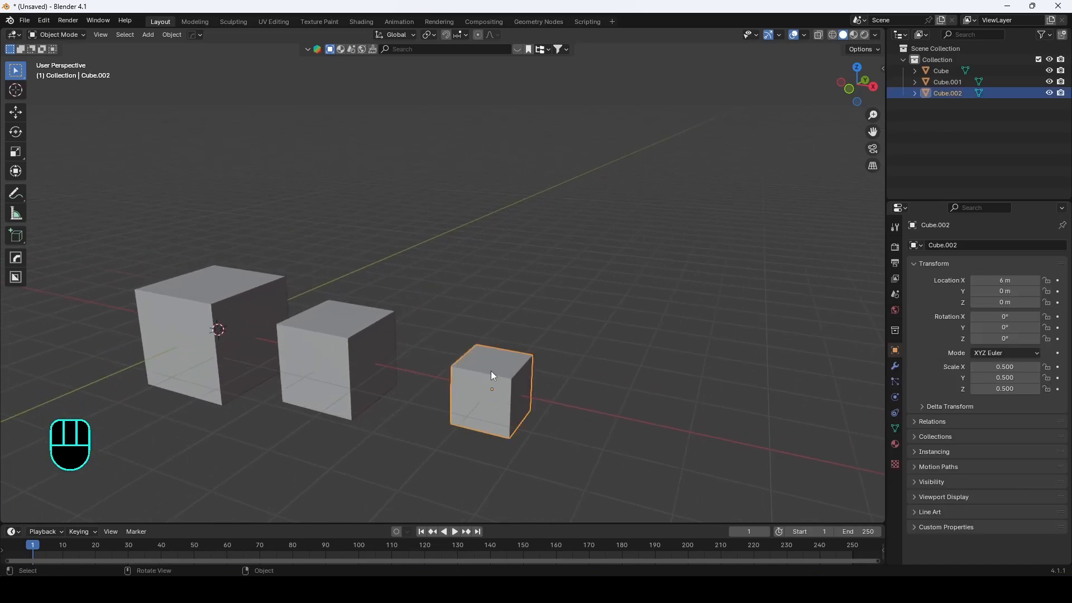
{"action": "left_click", "coordinate": [367, 345], "text": "shift"}
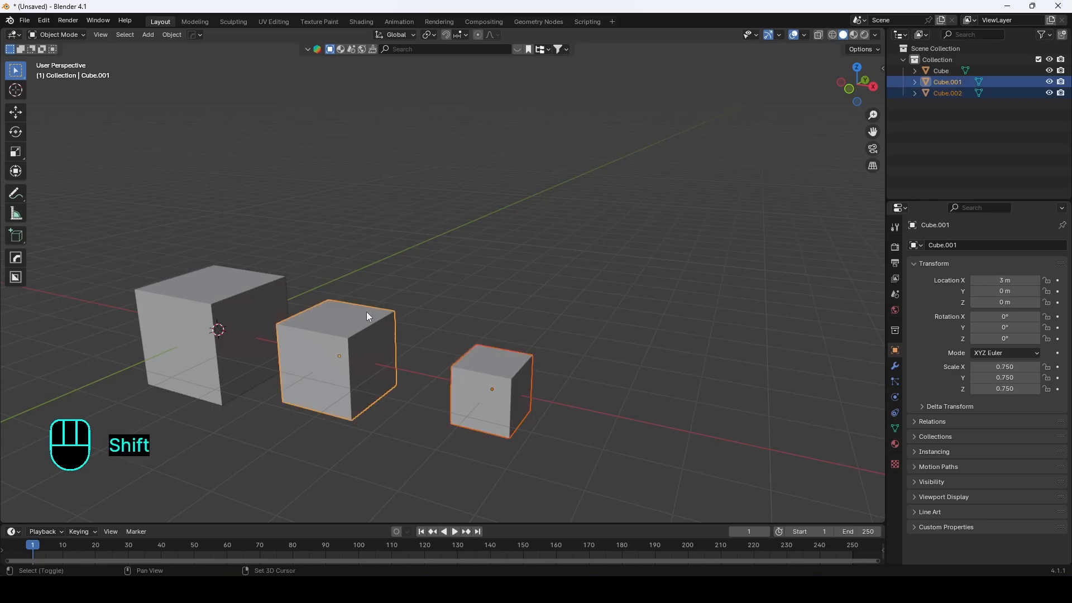
{"action": "right_click", "coordinate": [376, 341]}
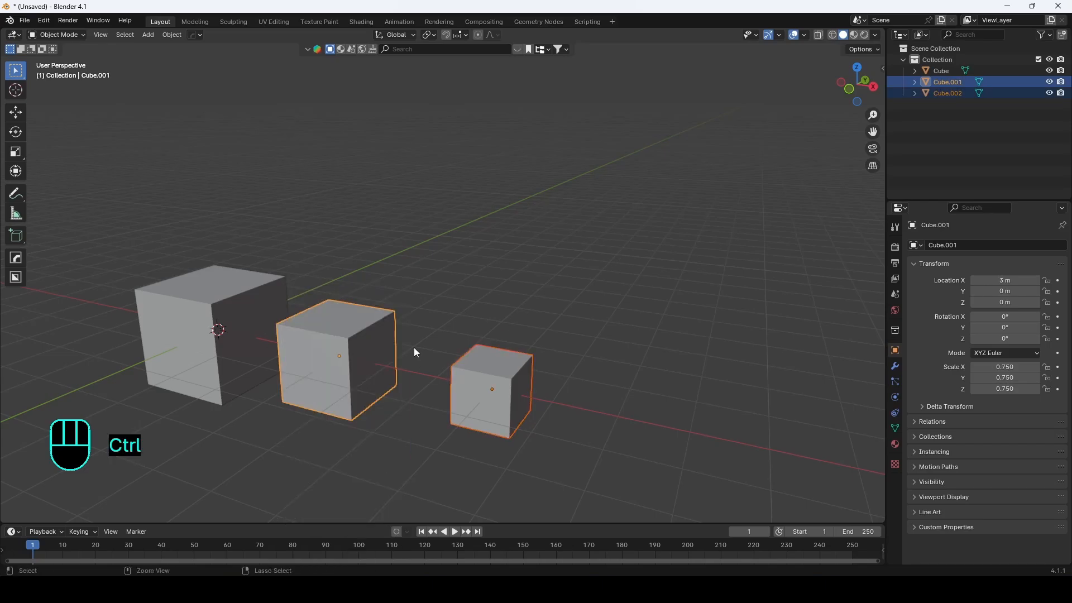
Step: Parent the smallest cube to the middle cube with Object (Keep Transform), then deselect
{"action": "key", "text": "ctrl+p"}
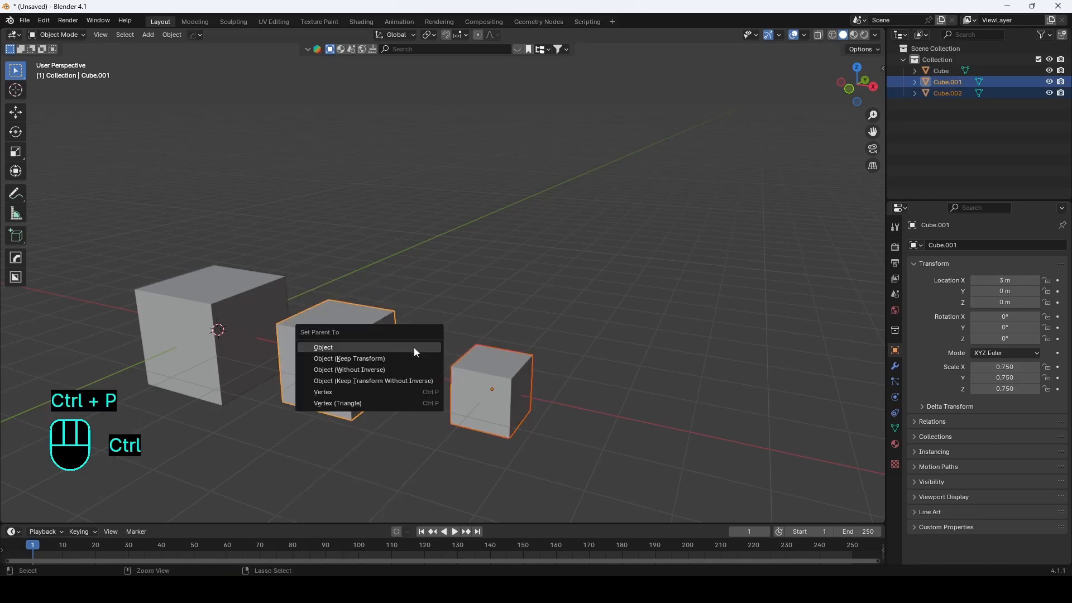
{"action": "left_click", "coordinate": [364, 360]}
{"action": "middle_click_drag", "start_coordinate": [390, 340], "coordinate": [403, 331]}
{"action": "middle_click_drag", "start_coordinate": [408, 326], "coordinate": [427, 312], "text": "shift"}
{"action": "left_click", "coordinate": [538, 302]}
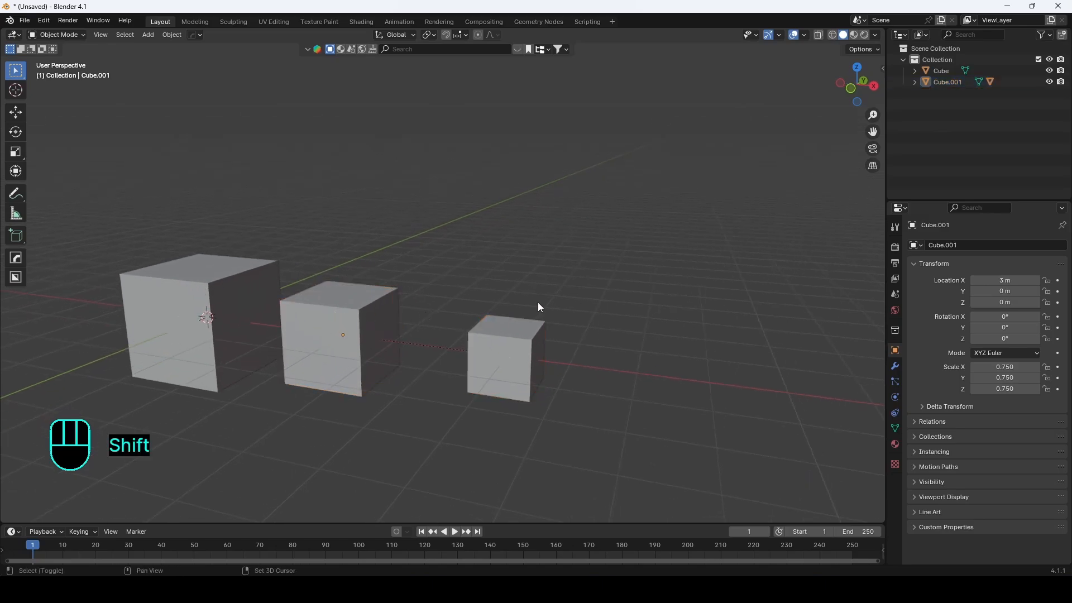
Step: Try moving the middle cube together with its child, then cancel the move
{"action": "middle_click_drag", "start_coordinate": [539, 307], "coordinate": [568, 324], "text": "shift"}
{"action": "left_click", "coordinate": [556, 396]}
{"action": "key", "text": "g"}
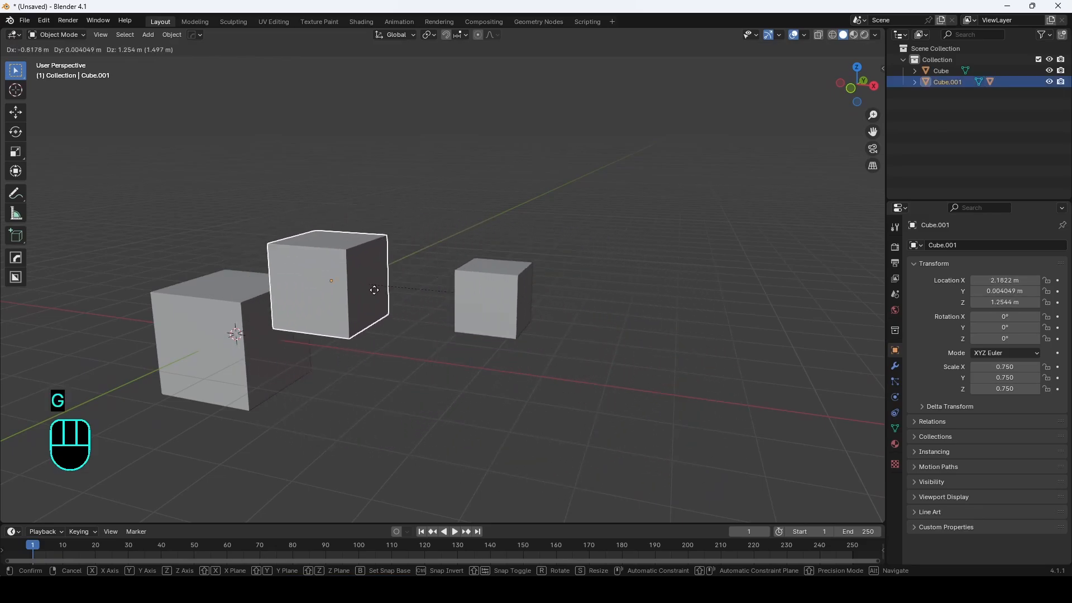
{"action": "right_click", "coordinate": [443, 301]}
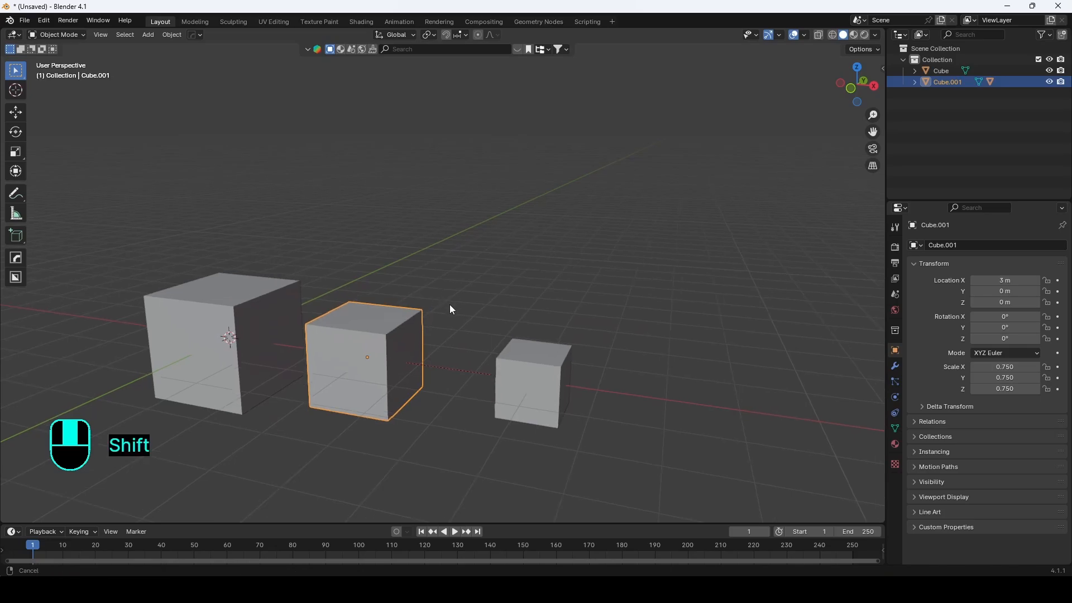
Step: Parent the middle cube to the large cube as the active object
{"action": "middle_click_drag", "start_coordinate": [451, 305], "coordinate": [434, 317], "text": "shift"}
{"action": "middle_click_drag", "start_coordinate": [390, 274], "coordinate": [446, 253], "text": "shift"}
{"action": "middle_click_drag", "start_coordinate": [420, 307], "coordinate": [449, 326], "text": "shift"}
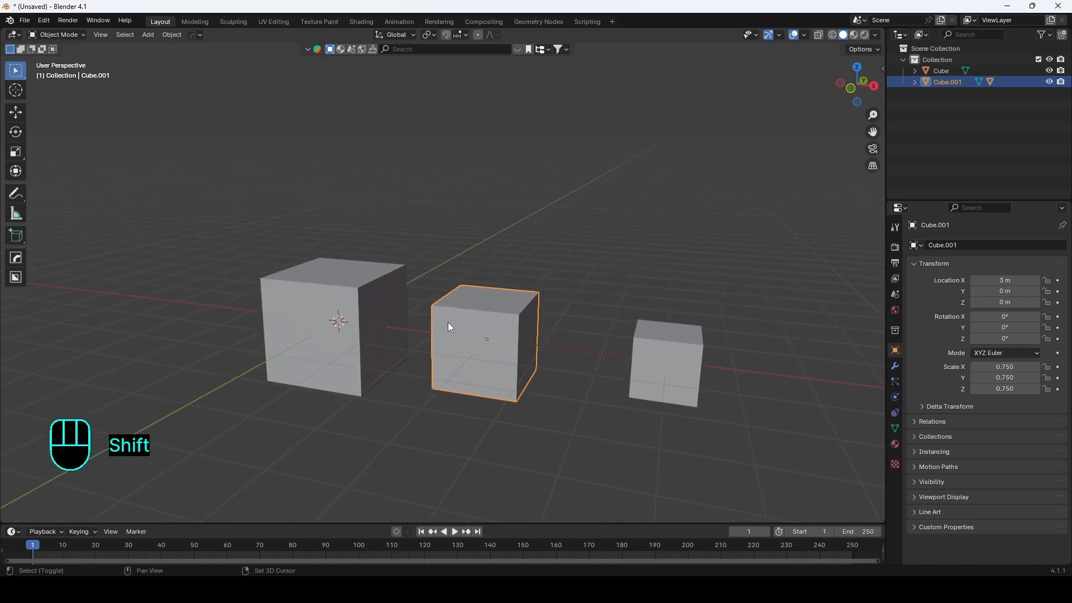
{"action": "left_click", "coordinate": [371, 289], "text": "shift"}
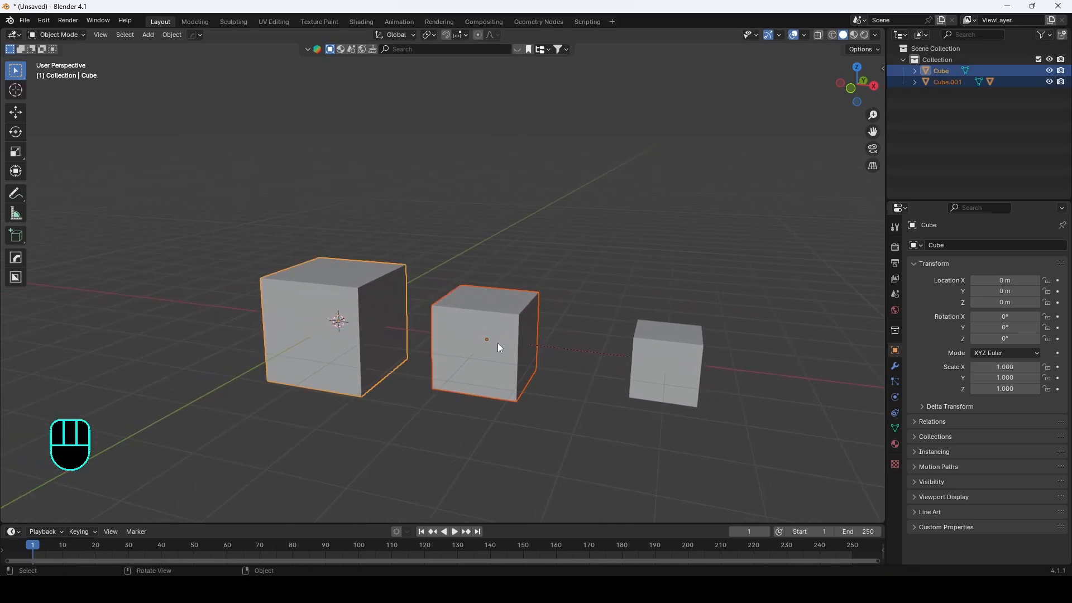
{"action": "key", "text": "ctrl+p"}
{"action": "left_click", "coordinate": [356, 292]}
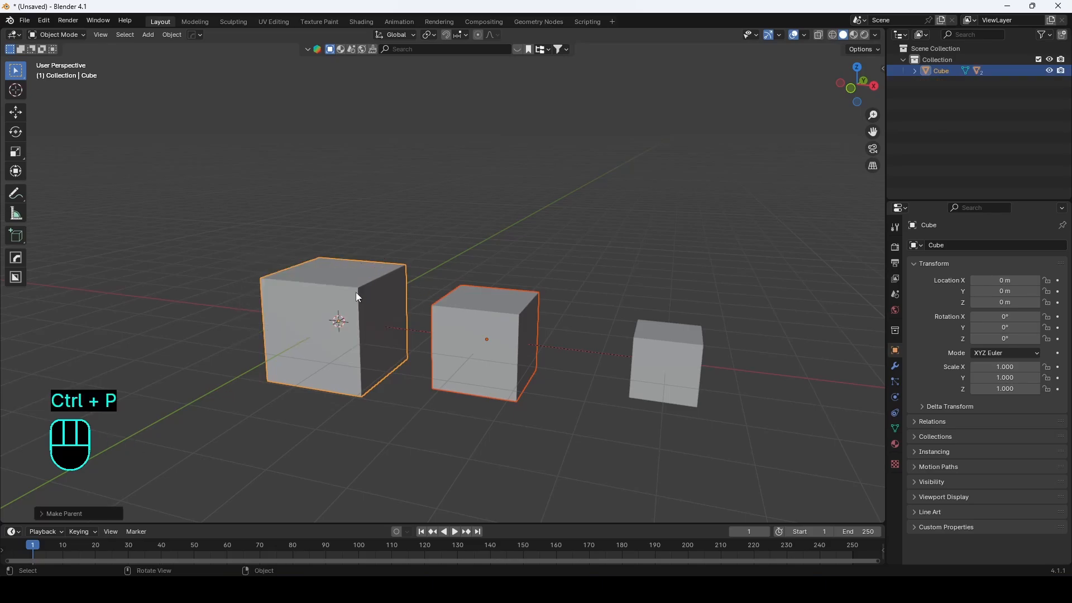
Step: Move the smallest cube freely up and away from the middle cube
{"action": "left_click", "coordinate": [345, 330]}
{"action": "key", "text": "g"}
{"action": "left_click", "coordinate": [683, 364]}
{"action": "key", "text": "g"}
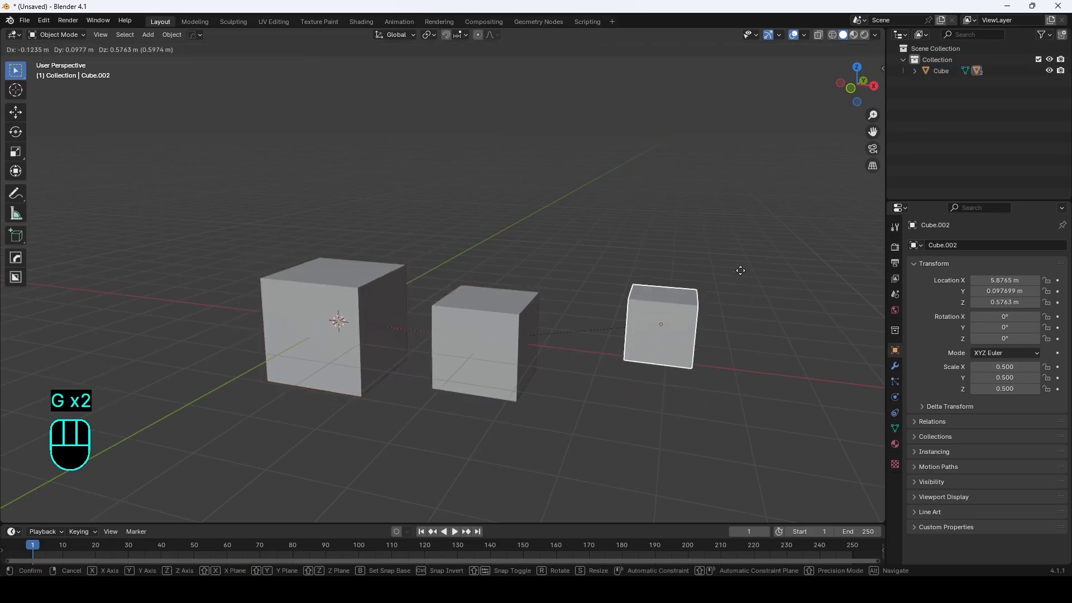
{"action": "left_click", "coordinate": [534, 331]}
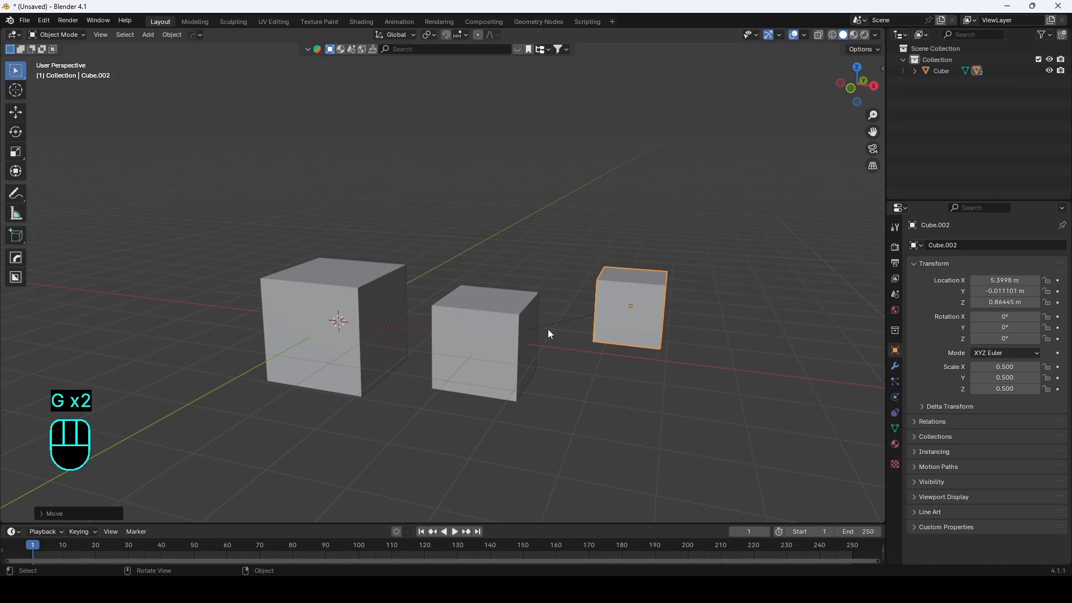
Step: Move the middle cube freely down and forward, carrying its child along
{"action": "left_click", "coordinate": [528, 336]}
{"action": "key", "text": "g"}
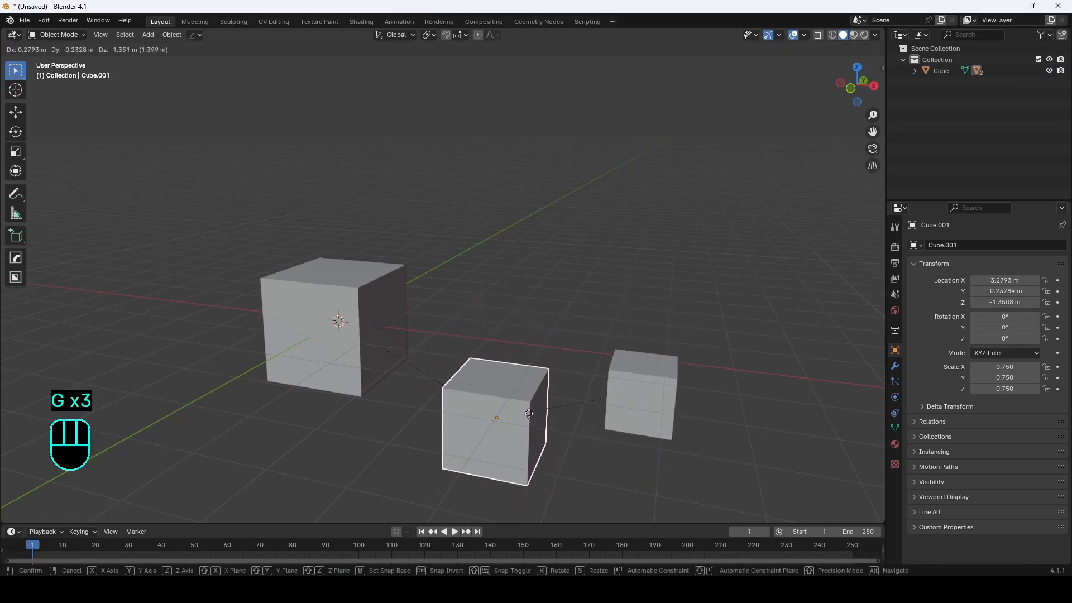
{"action": "left_click", "coordinate": [522, 405]}
Step: Try moving the large cube with its whole hierarchy, then cancel the move
{"action": "left_click", "coordinate": [317, 317]}
{"action": "key", "text": "g"}
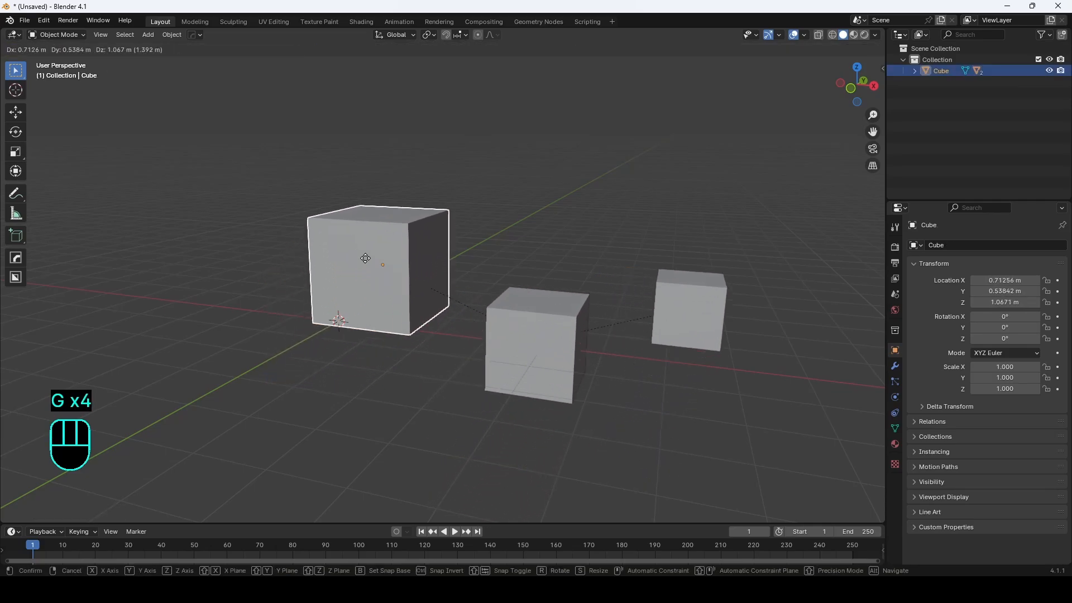
{"action": "right_click", "coordinate": [365, 223]}
Step: Select both smaller cubes and the large cube last, and parent them with Object (Keep Transform)
{"action": "middle_click_drag", "start_coordinate": [507, 286], "coordinate": [374, 308], "text": "shift"}
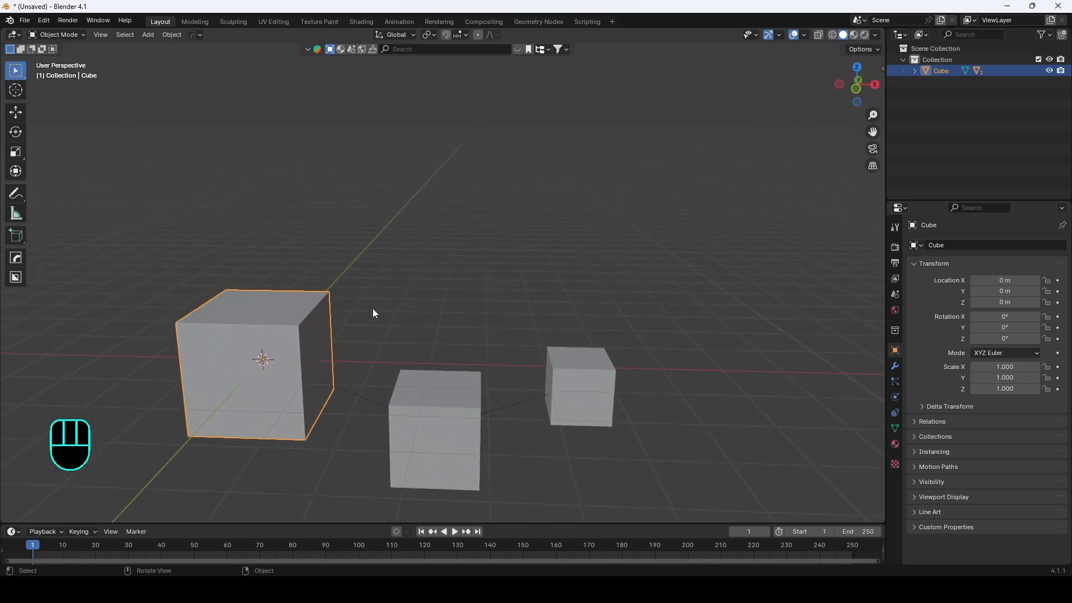
{"action": "scroll", "coordinate": [462, 357], "scroll_direction": "down", "scroll_amount": 1}
{"action": "middle_click_drag", "start_coordinate": [464, 359], "coordinate": [453, 364]}
{"action": "left_click", "coordinate": [420, 383]}
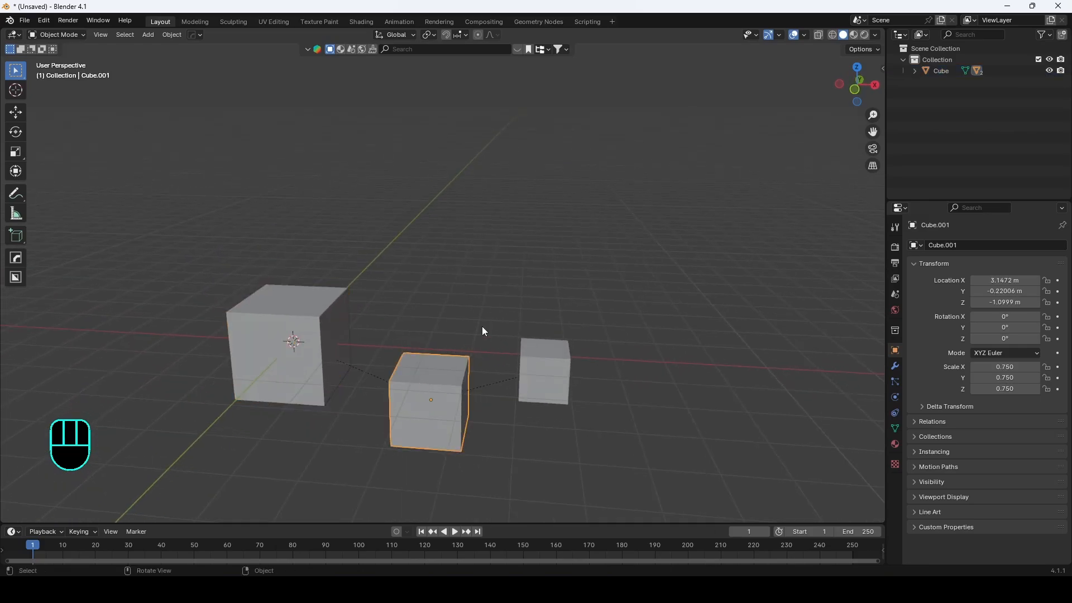
{"action": "left_click", "coordinate": [564, 385], "text": "shift"}
{"action": "left_click", "coordinate": [325, 293], "text": "shift"}
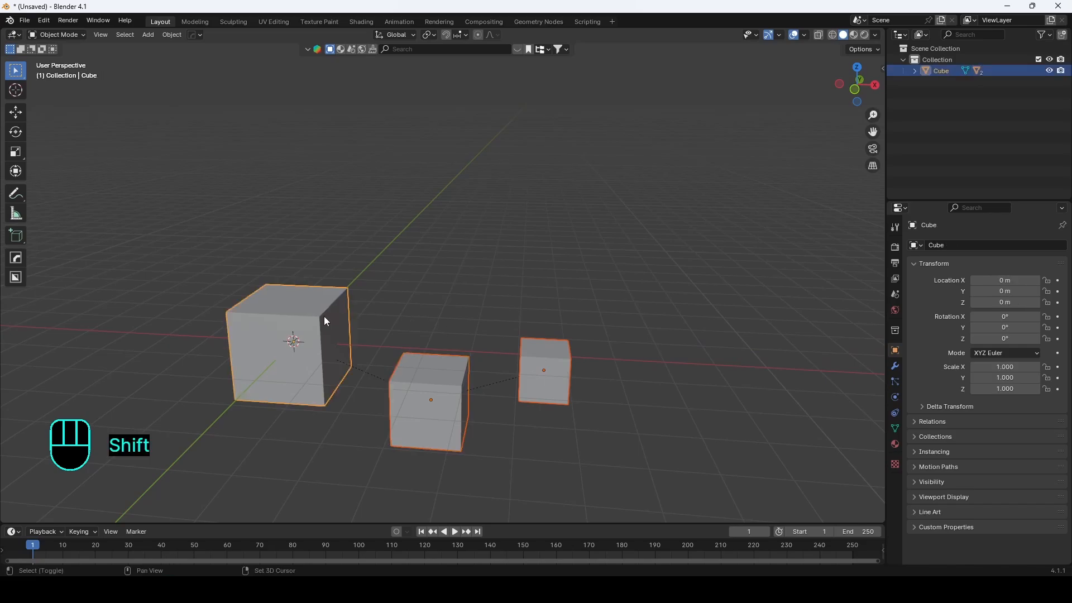
{"action": "middle_click_drag", "start_coordinate": [495, 300], "coordinate": [493, 301]}
{"action": "middle_click_drag", "start_coordinate": [413, 297], "coordinate": [465, 274], "text": "shift"}
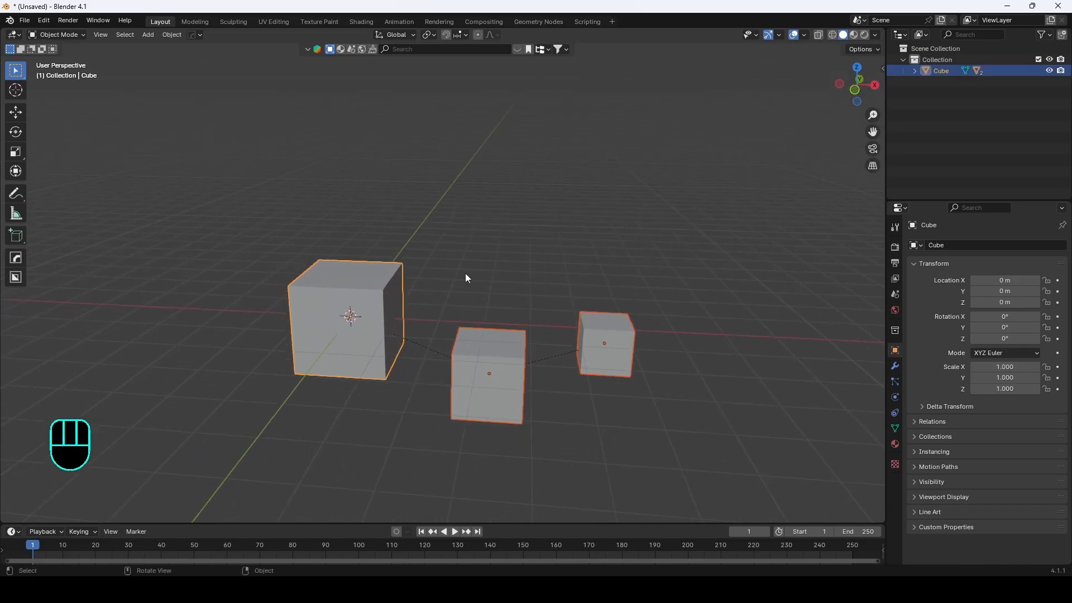
{"action": "key", "text": "ctrl+p"}
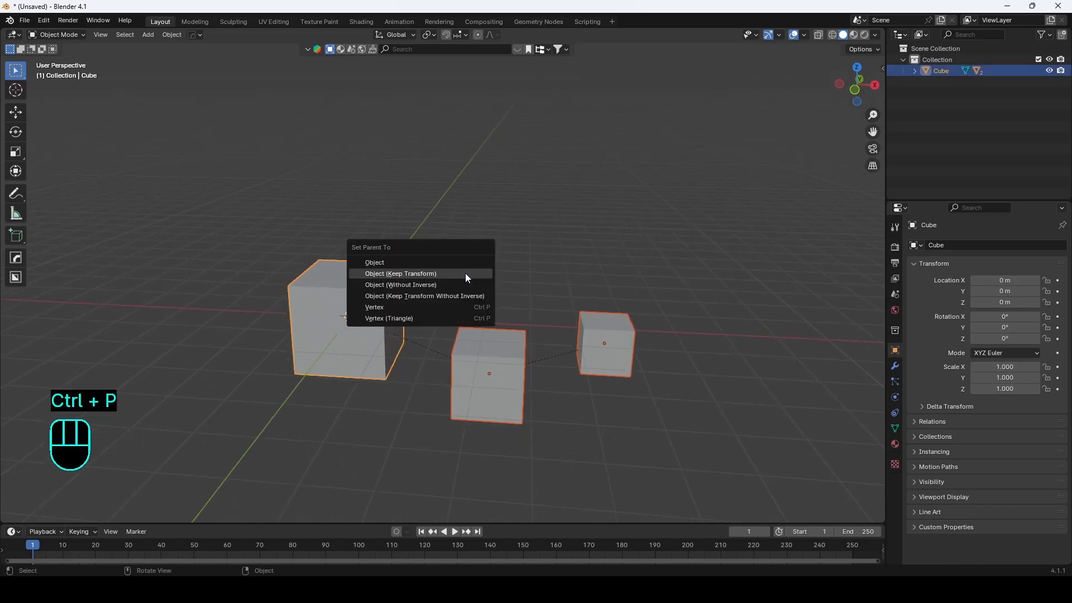
{"action": "left_click", "coordinate": [466, 274]}
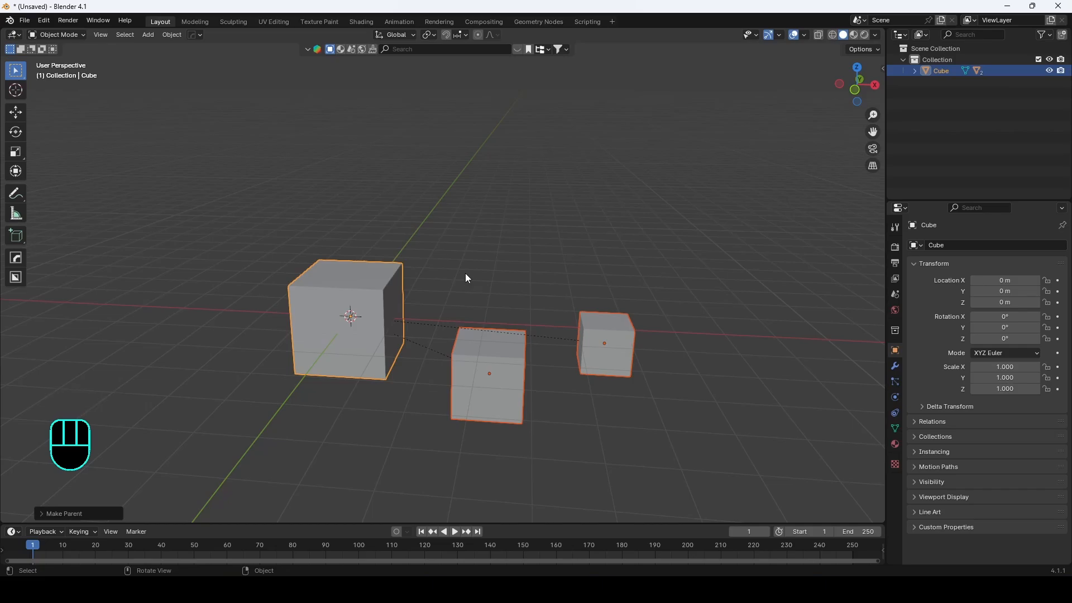
Step: Move the middle cube along the global Y axis
{"action": "left_click", "coordinate": [487, 400]}
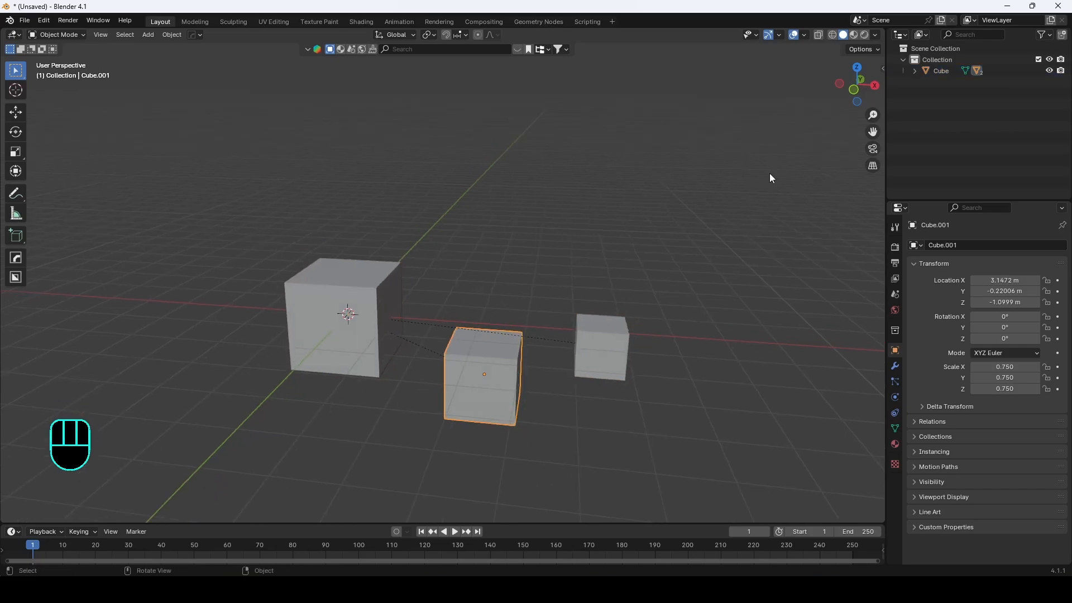
{"action": "middle_click_drag", "start_coordinate": [823, 160], "coordinate": [512, 307]}
{"action": "key", "text": "g"}
{"action": "key", "text": "x"}
{"action": "key", "text": "u"}
{"action": "key", "text": "y"}
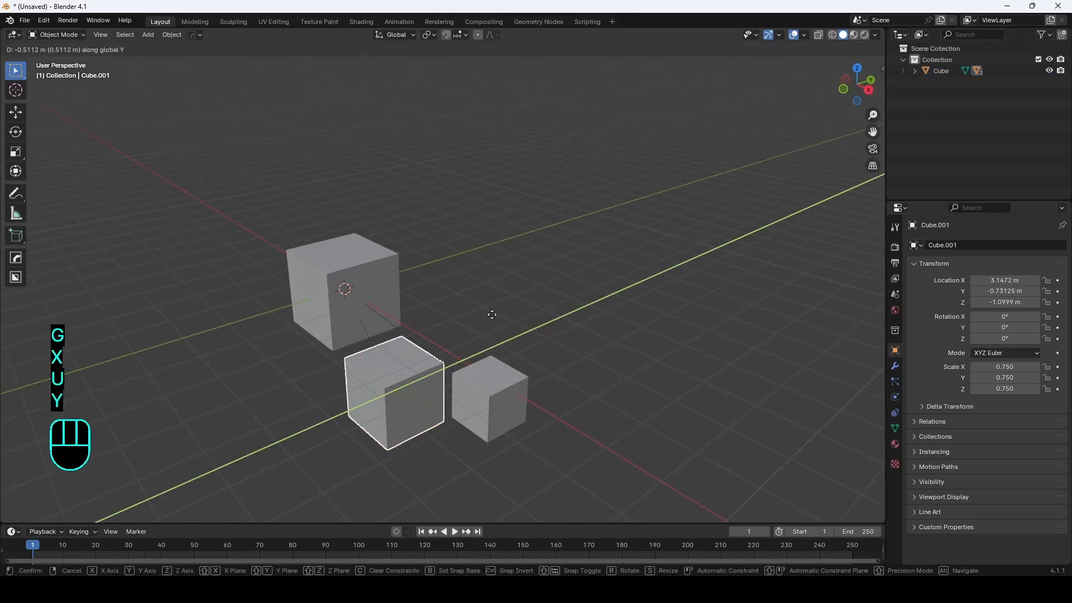
{"action": "left_click", "coordinate": [470, 376]}
Step: Move the smallest cube about 1.9 m along the Y axis
{"action": "left_click", "coordinate": [474, 381]}
{"action": "key", "text": "g"}
{"action": "key", "text": "y"}
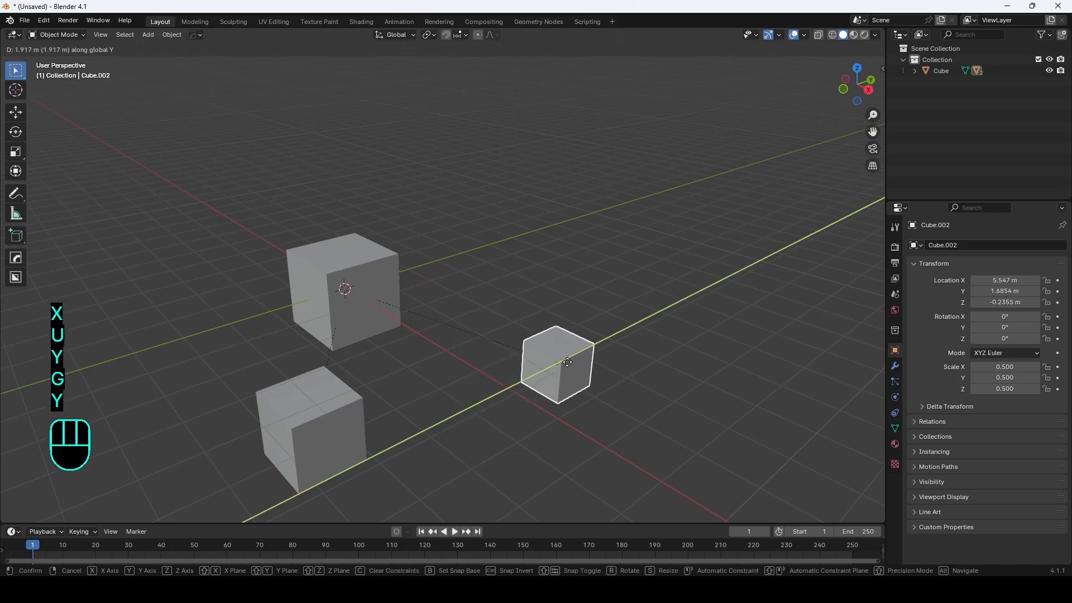
{"action": "left_click", "coordinate": [561, 353]}
Step: Try moving the middle cube and then the large cube, cancelling each move
{"action": "left_click", "coordinate": [285, 397]}
{"action": "key", "text": "g"}
{"action": "right_click", "coordinate": [580, 351]}
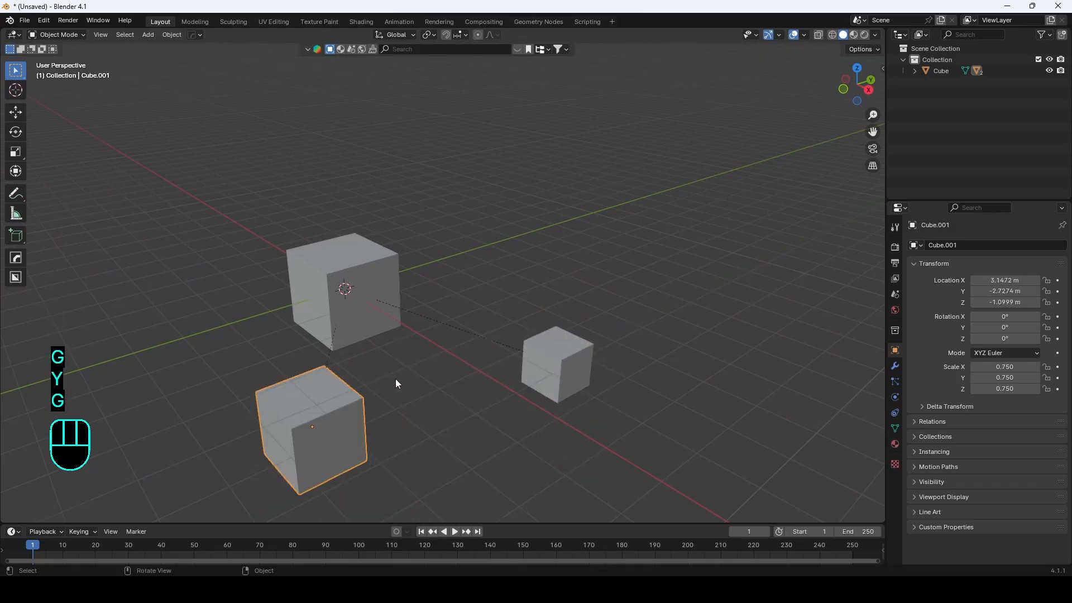
{"action": "middle_click_drag", "start_coordinate": [396, 381], "coordinate": [419, 380]}
{"action": "left_click", "coordinate": [346, 322]}
{"action": "key", "text": "g"}
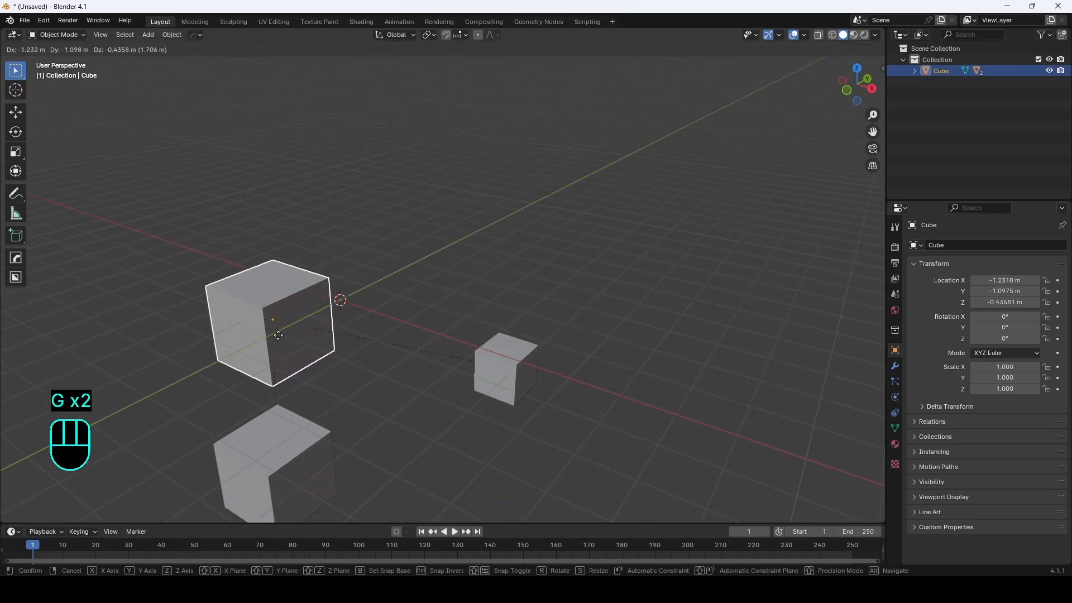
{"action": "right_click", "coordinate": [430, 292]}
Step: Expand the large cube's hierarchy in the outliner and parent the smallest cube to the middle cube
{"action": "middle_click_drag", "start_coordinate": [366, 320], "coordinate": [393, 324]}
{"action": "left_click", "coordinate": [915, 71]}
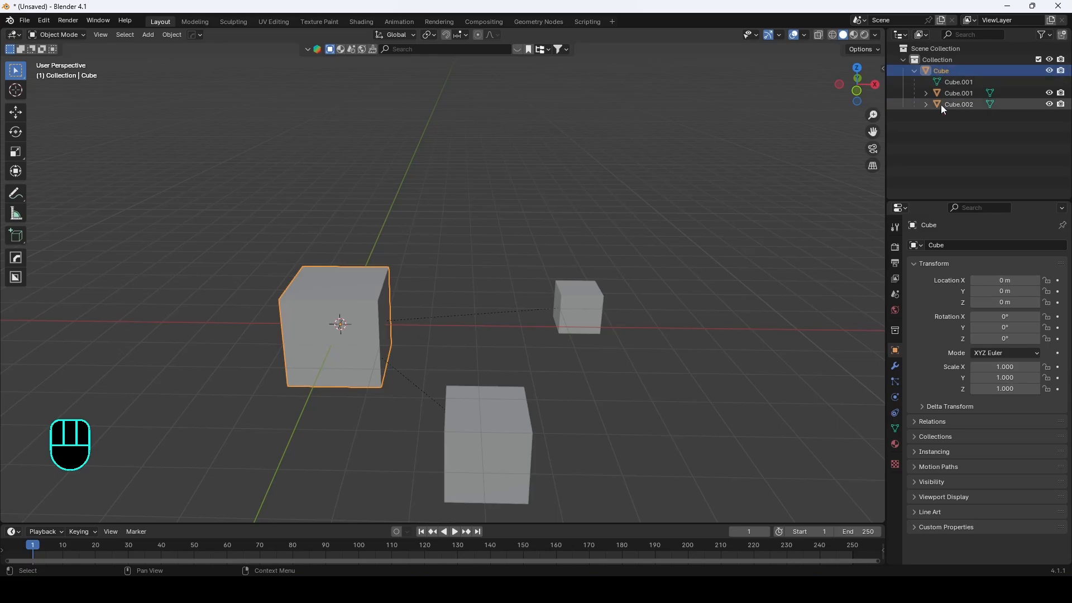
{"action": "middle_click_drag", "start_coordinate": [639, 231], "coordinate": [615, 216], "text": "shift"}
{"action": "left_click", "coordinate": [578, 297]}
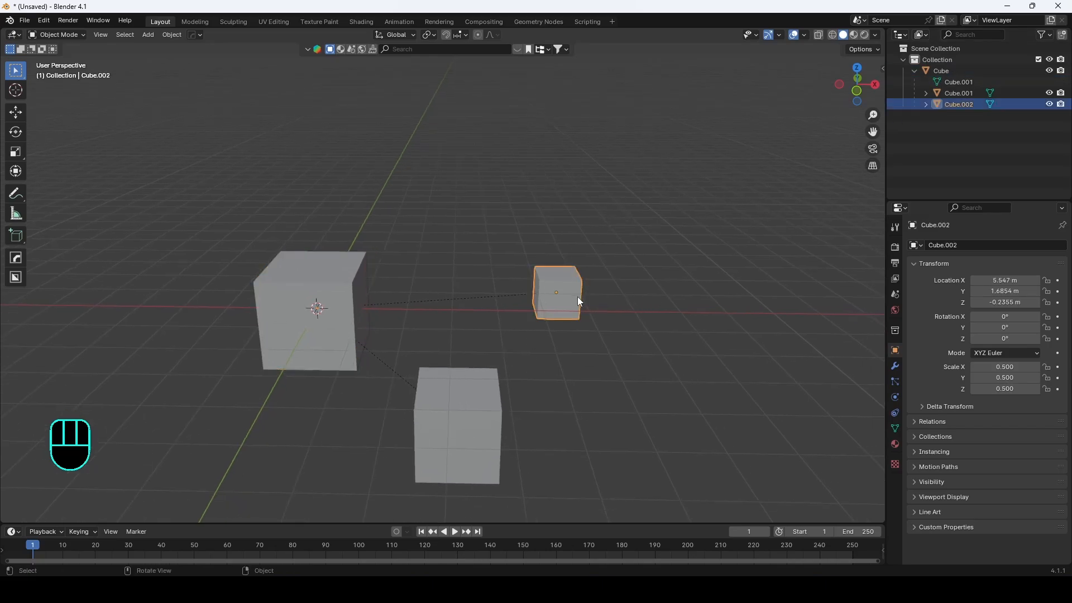
{"action": "left_click", "coordinate": [482, 398], "text": "shift"}
{"action": "key", "text": "ctrl+p"}
{"action": "left_click", "coordinate": [481, 397]}
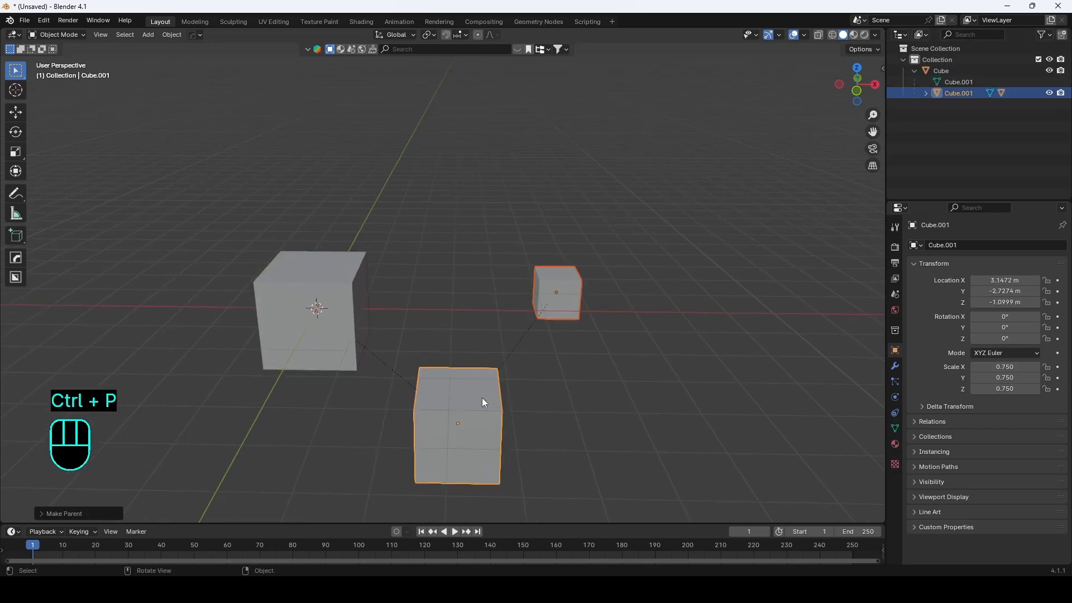
{"action": "left_click", "coordinate": [926, 94]}
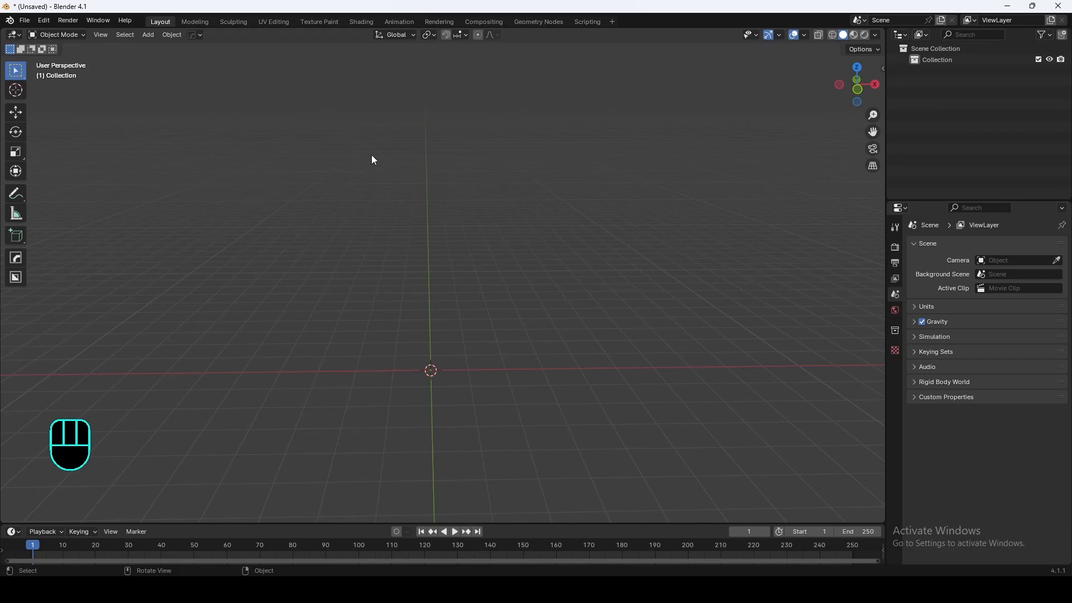
Step: Open the add-on preferences and install the add-on from blenderkit-v3.12.2.240712-alpha.zip
{"action": "left_click", "coordinate": [44, 20]}
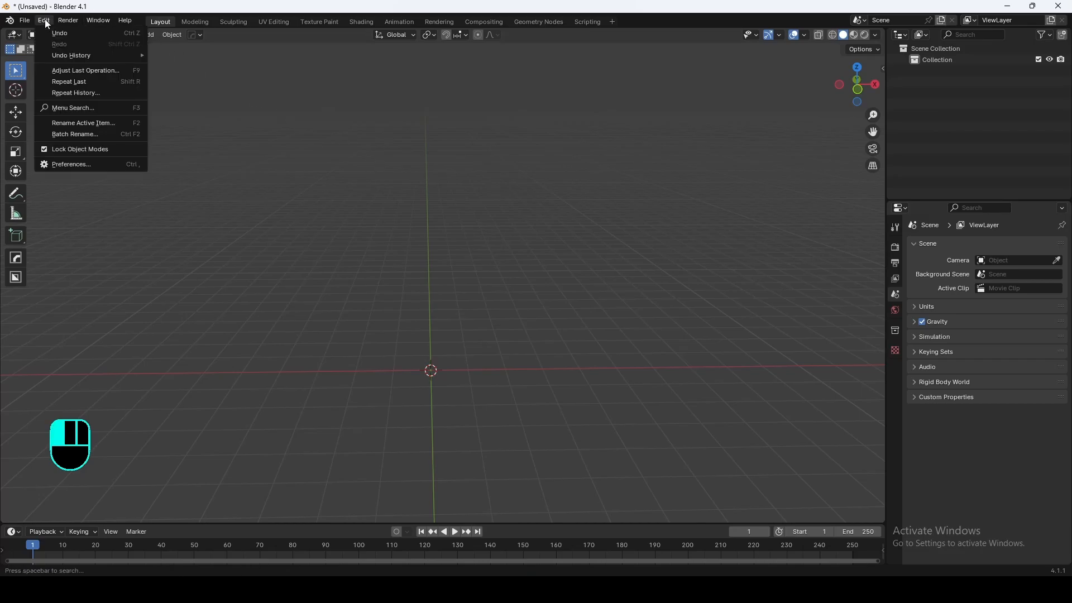
{"action": "left_click", "coordinate": [104, 165]}
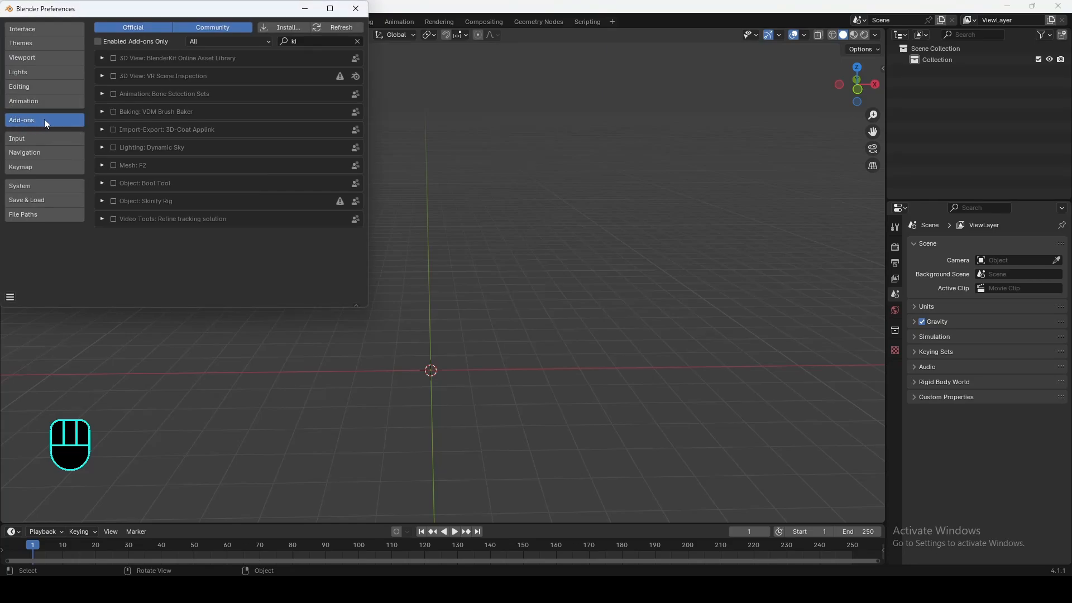
{"action": "left_click", "coordinate": [358, 41]}
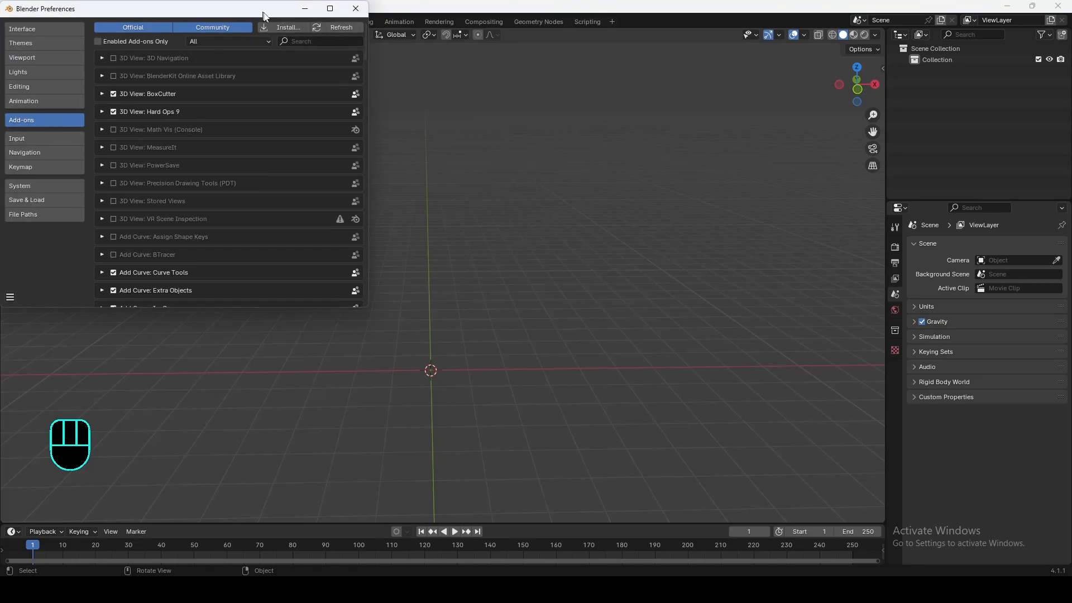
{"action": "left_click_drag", "start_coordinate": [259, 10], "coordinate": [366, 62]}
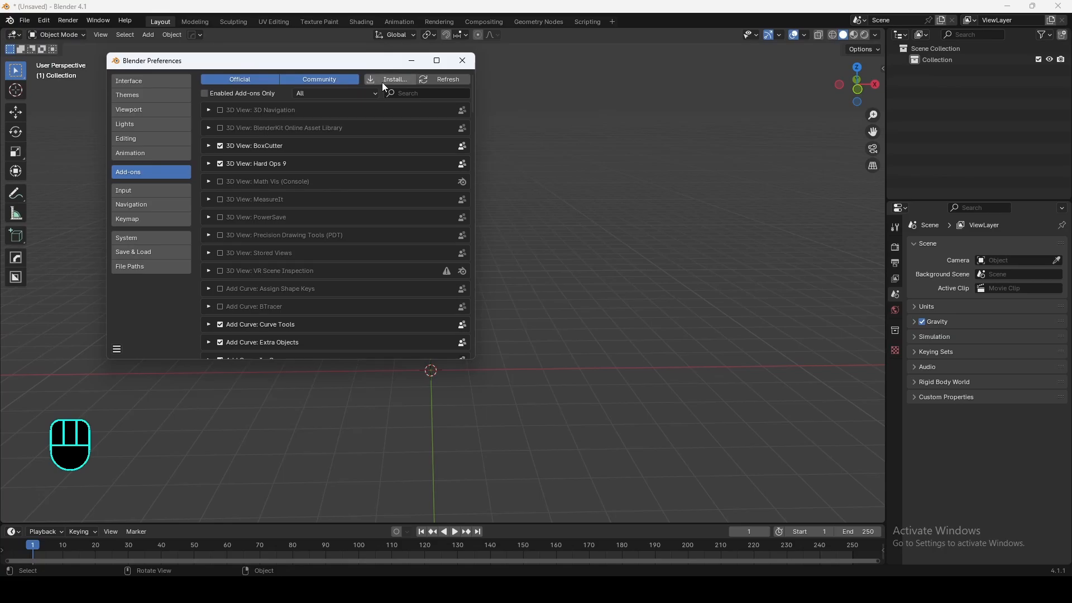
{"action": "left_click", "coordinate": [374, 78]}
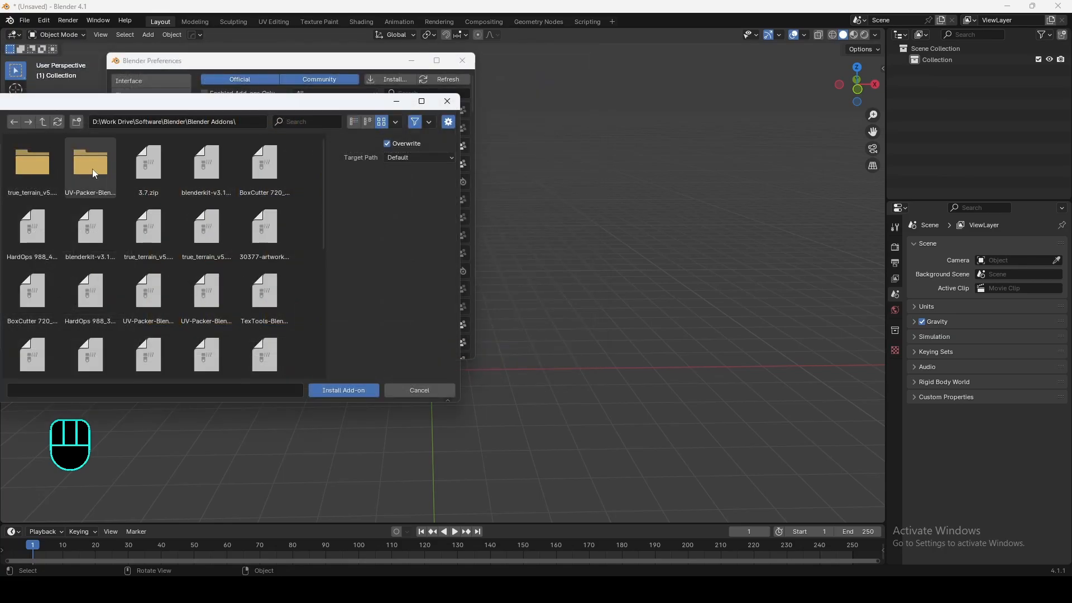
{"action": "left_click", "coordinate": [216, 165]}
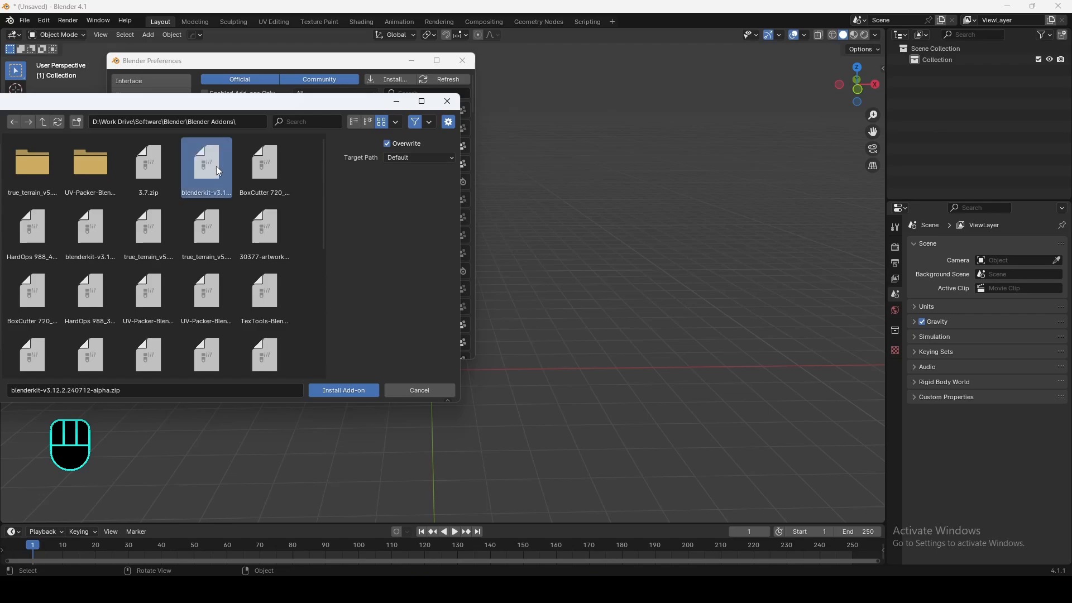
{"action": "left_click", "coordinate": [324, 391]}
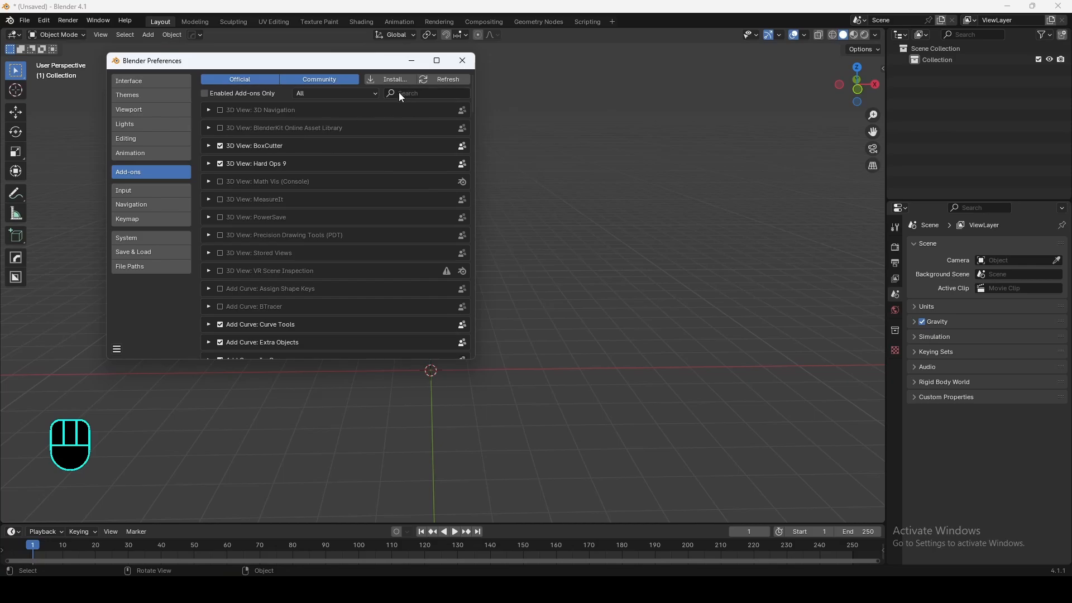
Step: Filter add-ons by "blen", enable 3D View: BlenderKit Online Asset Library, and close Preferences
{"action": "left_click", "coordinate": [425, 94]}
{"action": "type", "text": "blen"}
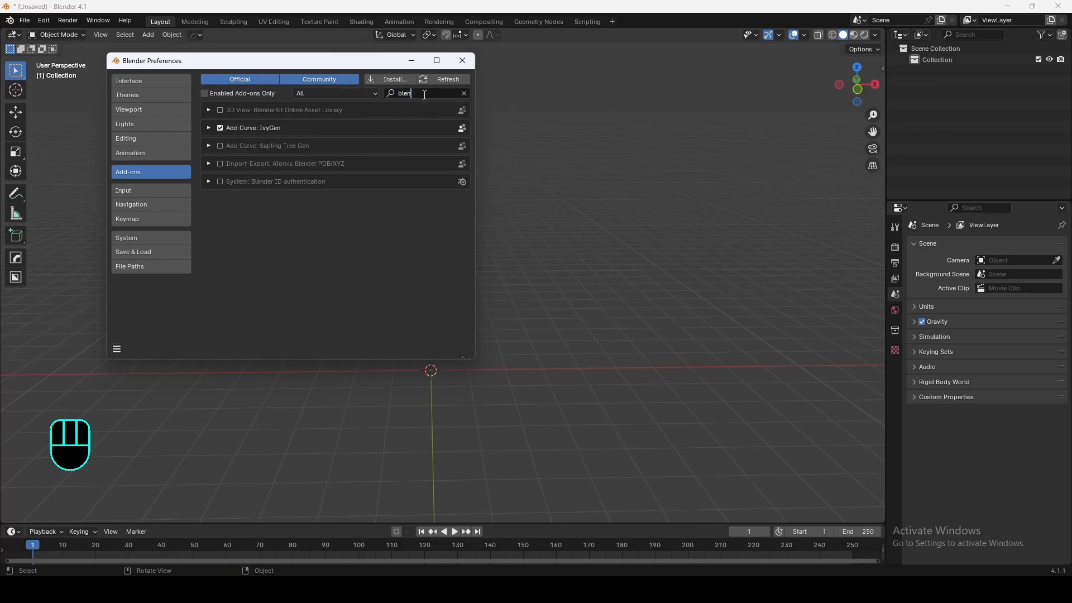
{"action": "left_click", "coordinate": [221, 109]}
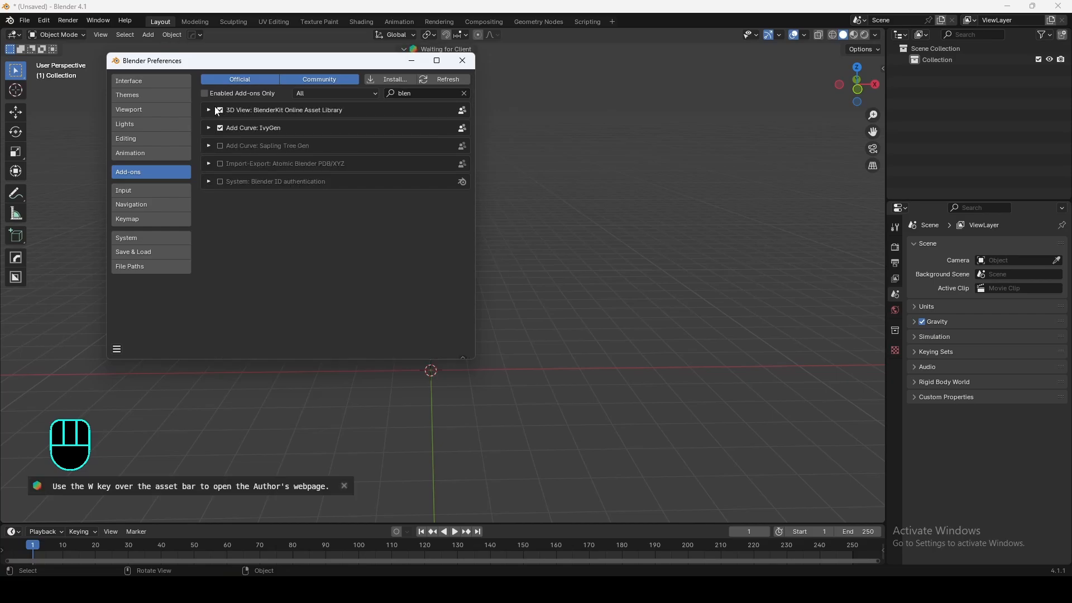
{"action": "left_click", "coordinate": [463, 63]}
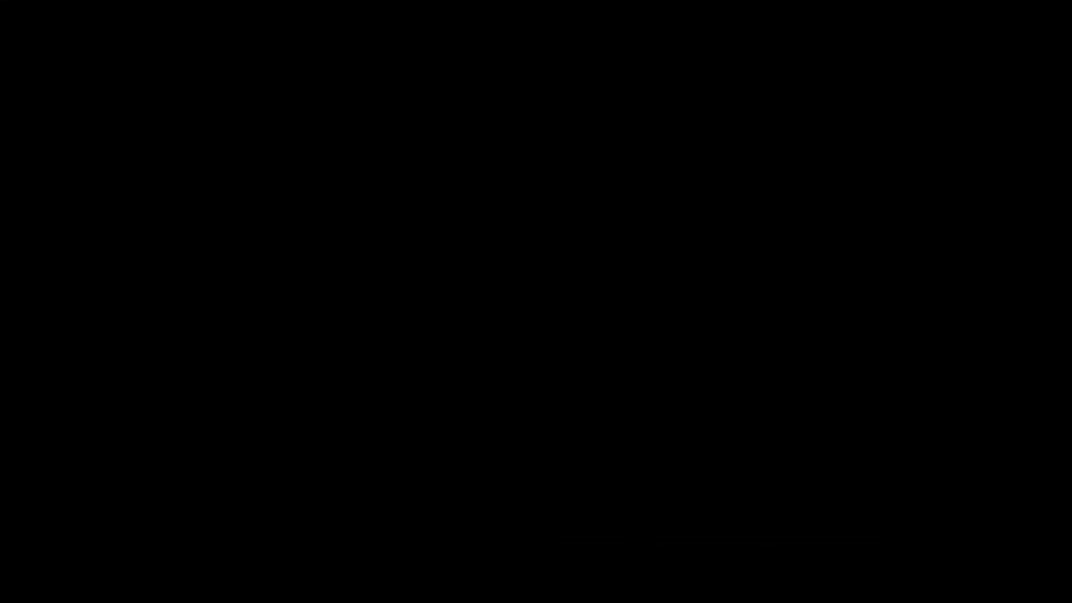